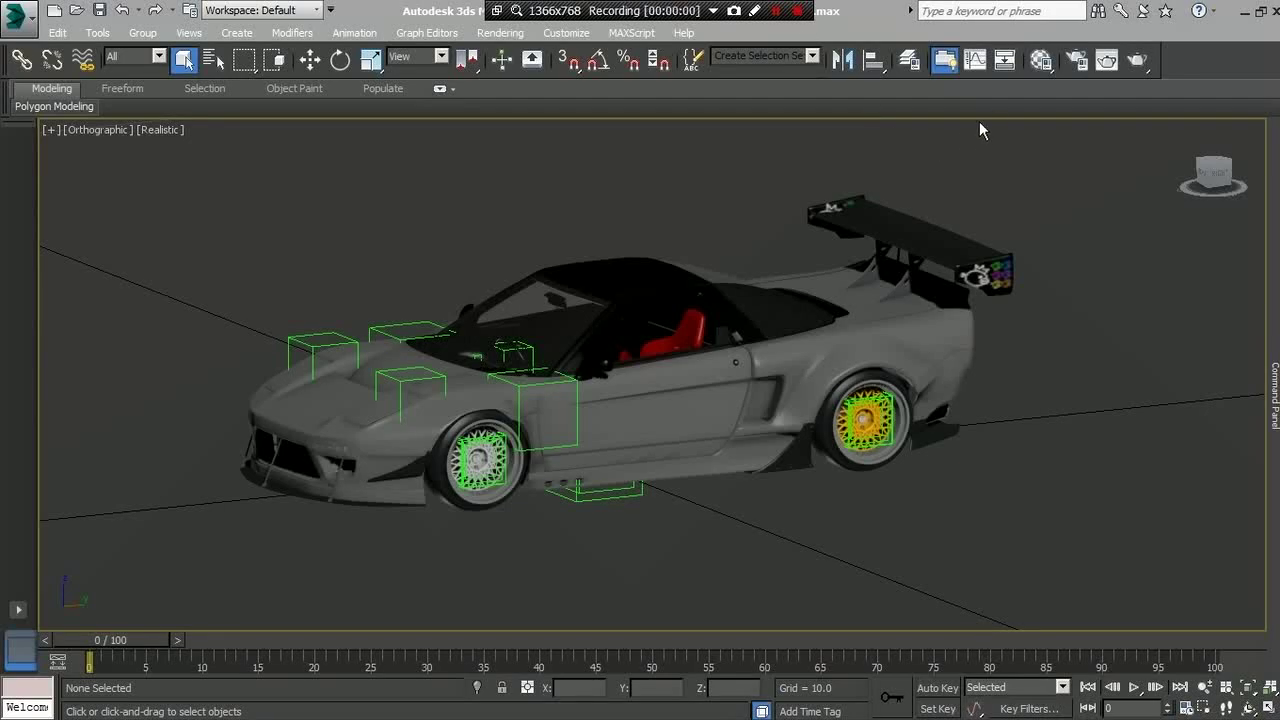
# - Box-select the six headlight nodes in a maximized Schematic View, then minimize it
pyautogui.click(1006, 63)
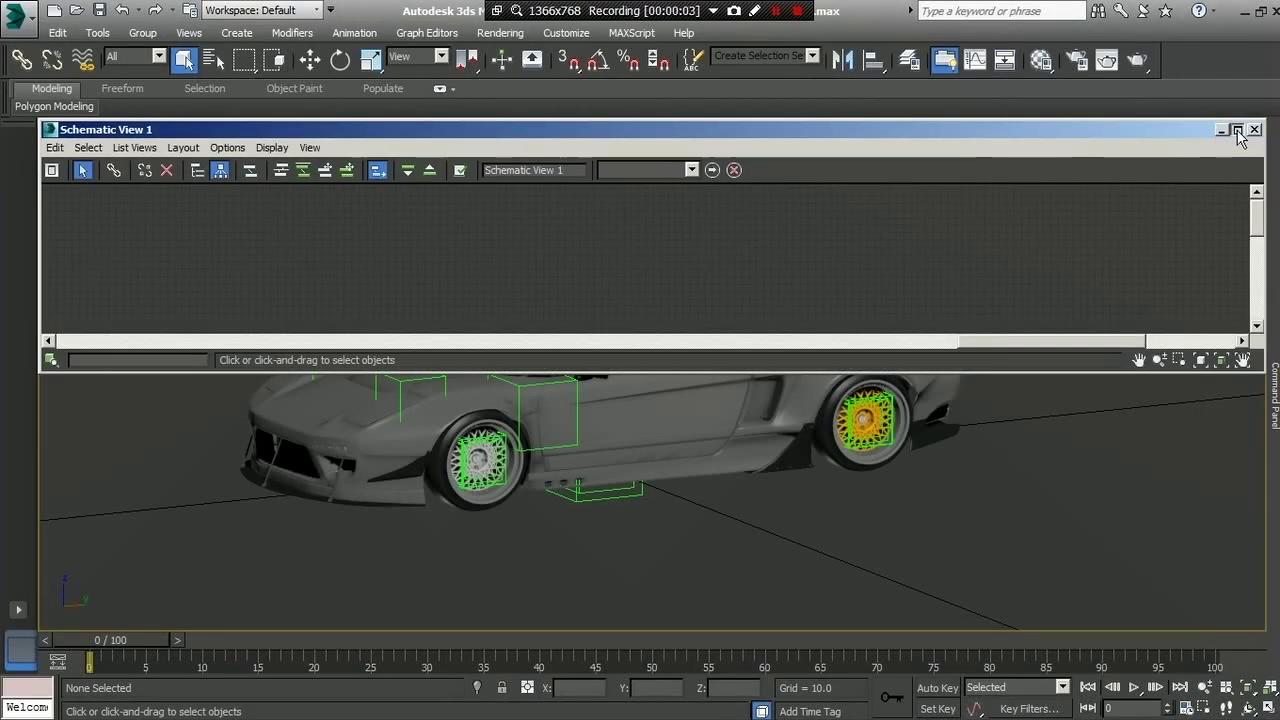
pyautogui.click(1237, 130)
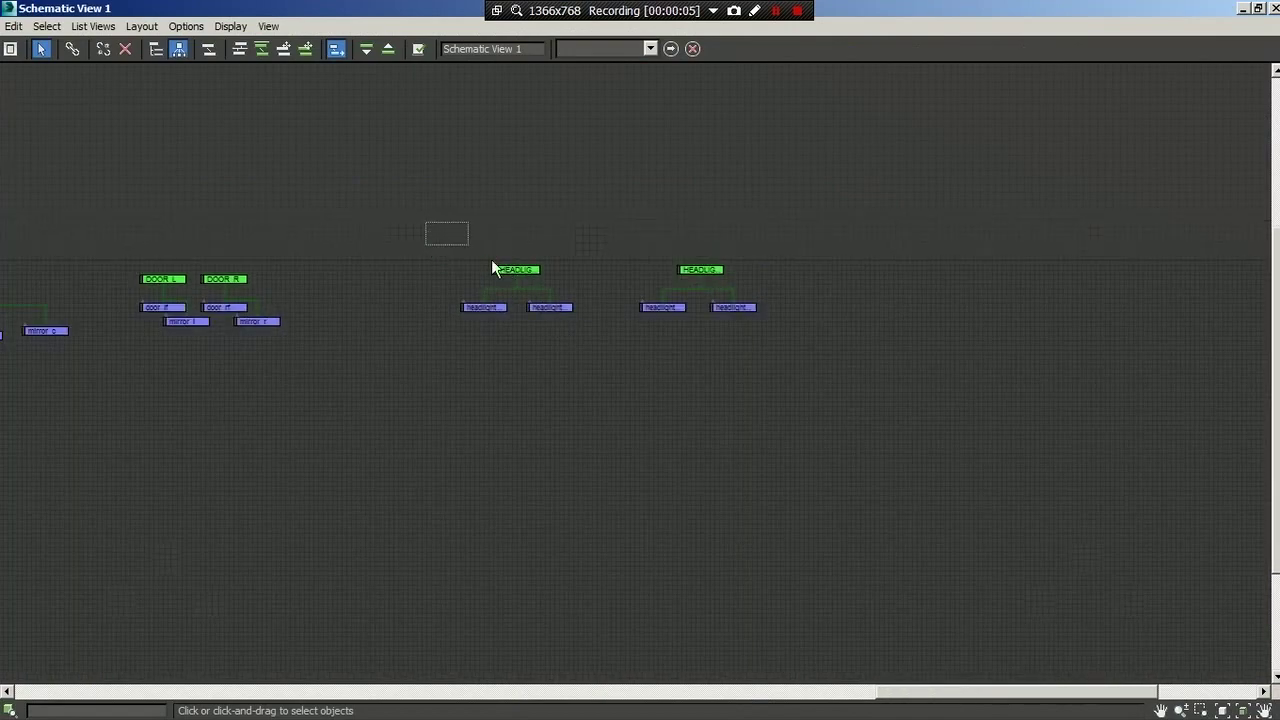
pyautogui.moveTo(491, 269); pyautogui.dragTo(779, 360)
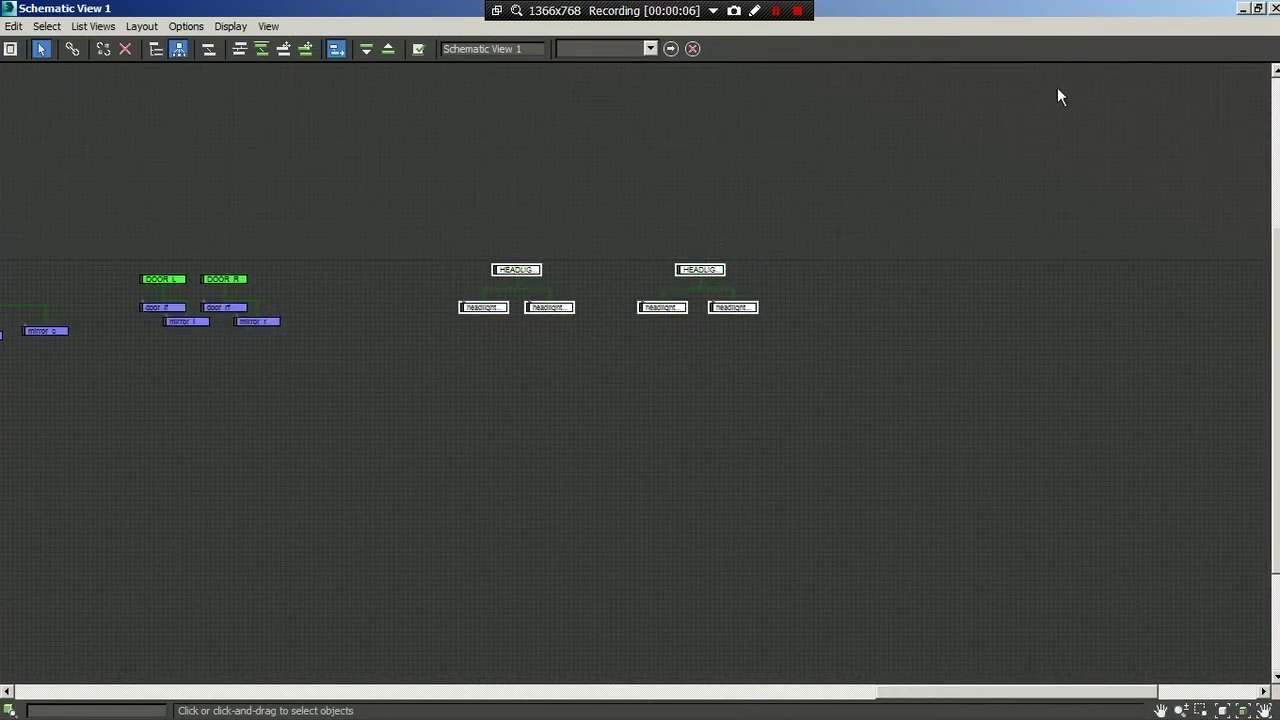
pyautogui.click(1241, 8)
# - Hide Unselected so only the headlight parts remain, then clear the selection
pyautogui.rightClick(567, 222)
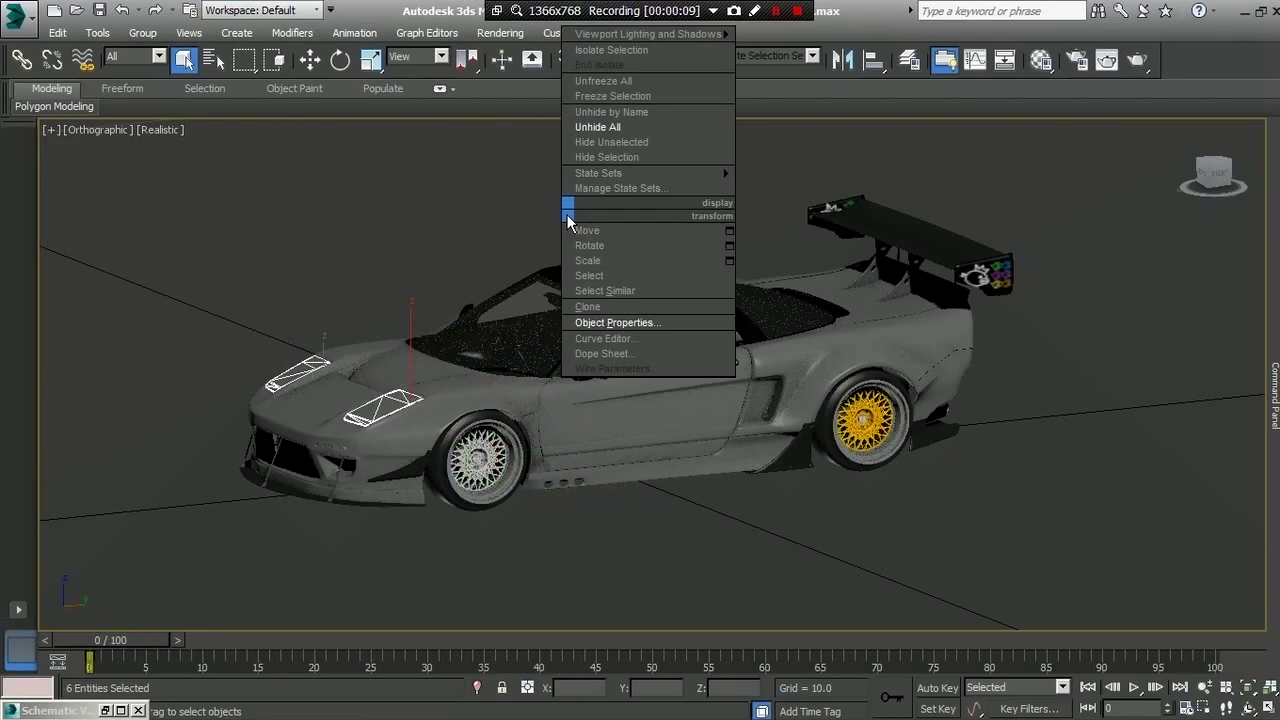
pyautogui.click(595, 143)
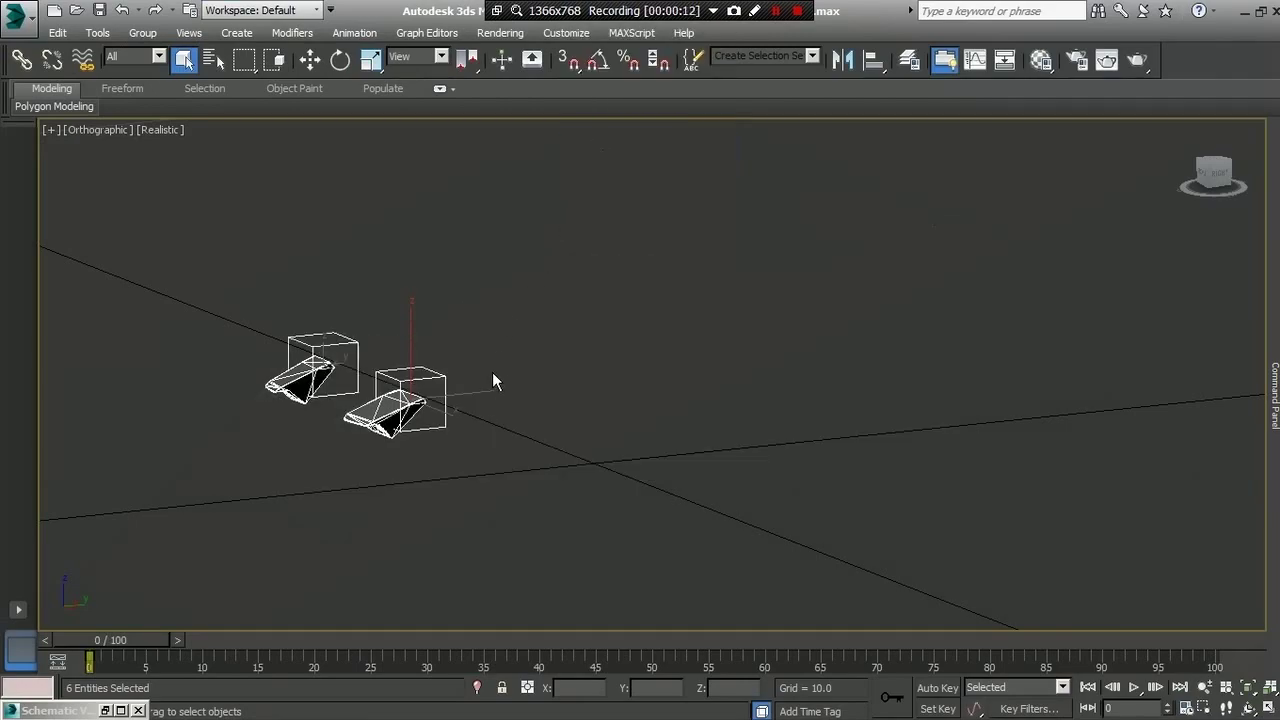
pyautogui.click(491, 390)
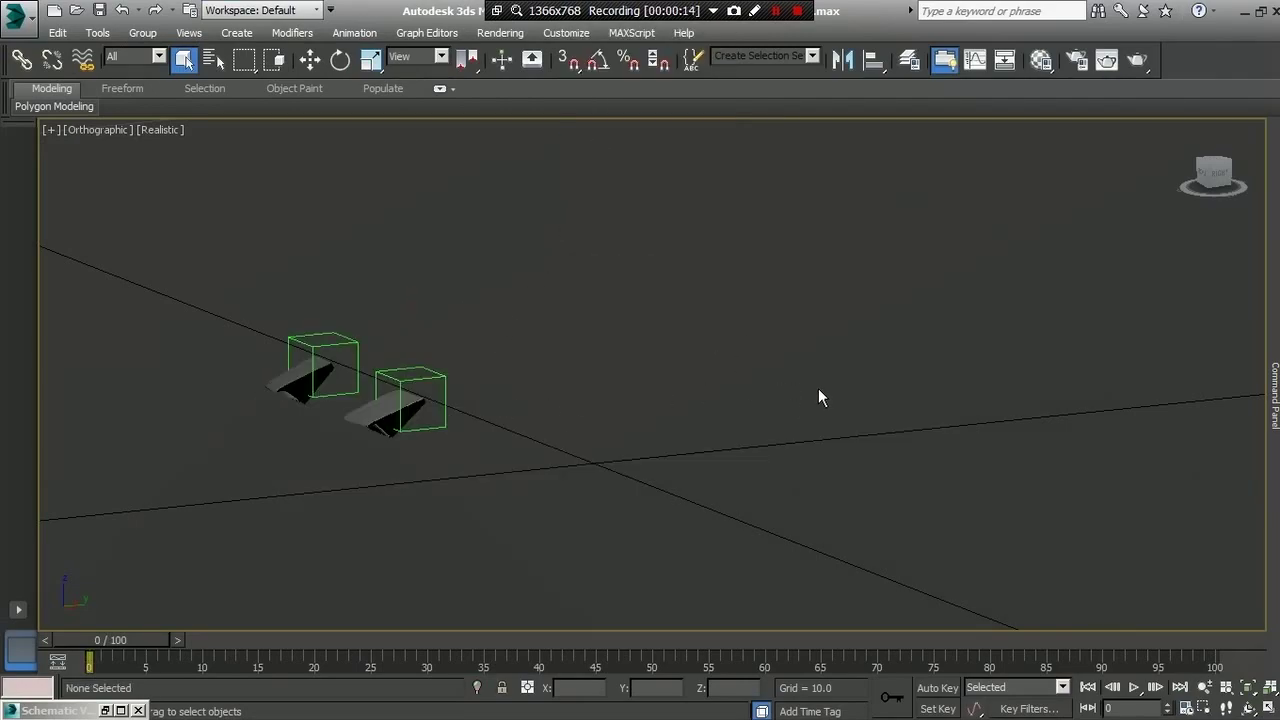
# - Set the animation Length to 20 frames in Time Configuration
pyautogui.click(1186, 707)
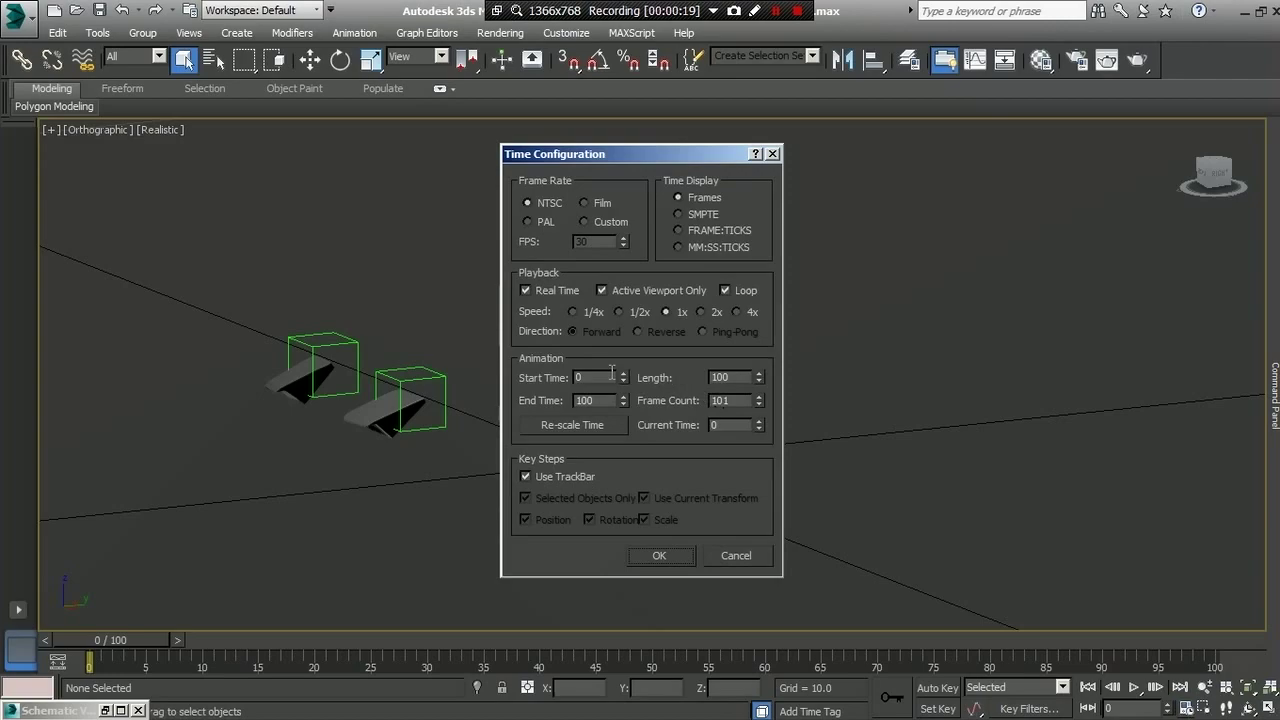
pyautogui.moveTo(737, 376); pyautogui.dragTo(716, 377)
pyautogui.write('20')
pyautogui.click(650, 556)
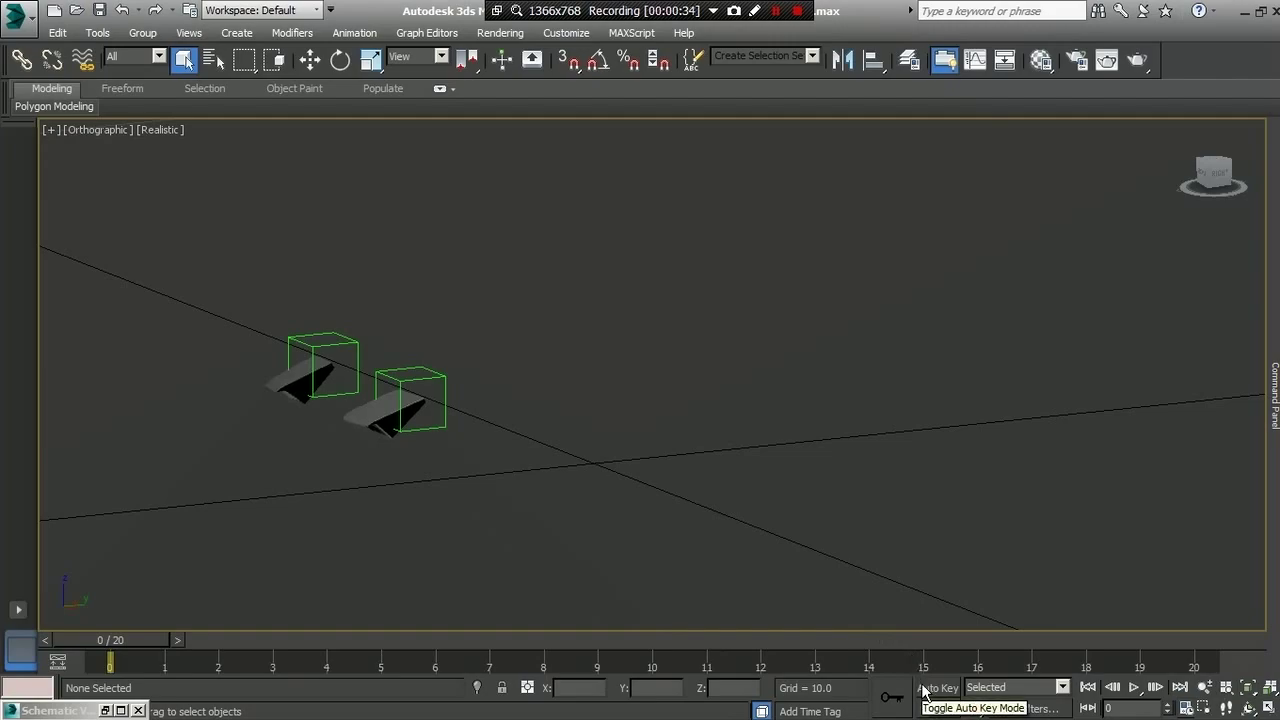
# - Select both headlight assemblies, enable Auto Key, snap to a side view and move to frame 10
pyautogui.moveTo(208, 290); pyautogui.dragTo(501, 510)
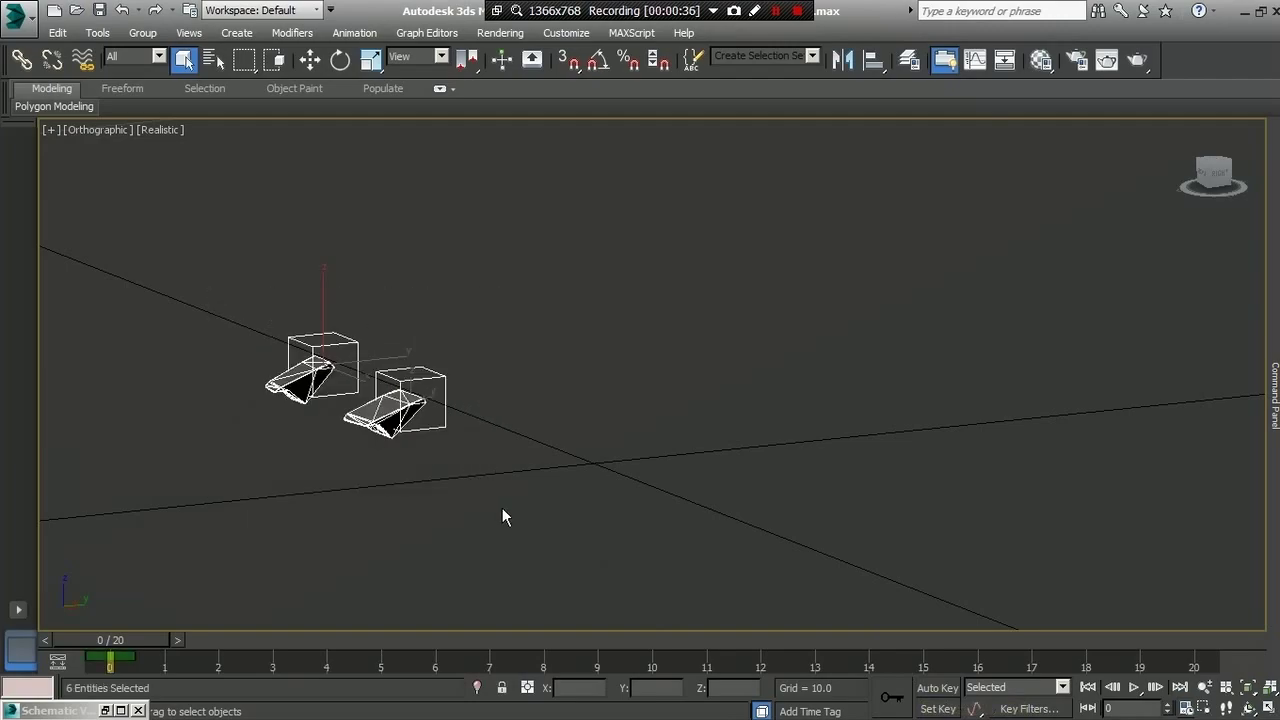
pyautogui.click(937, 687)
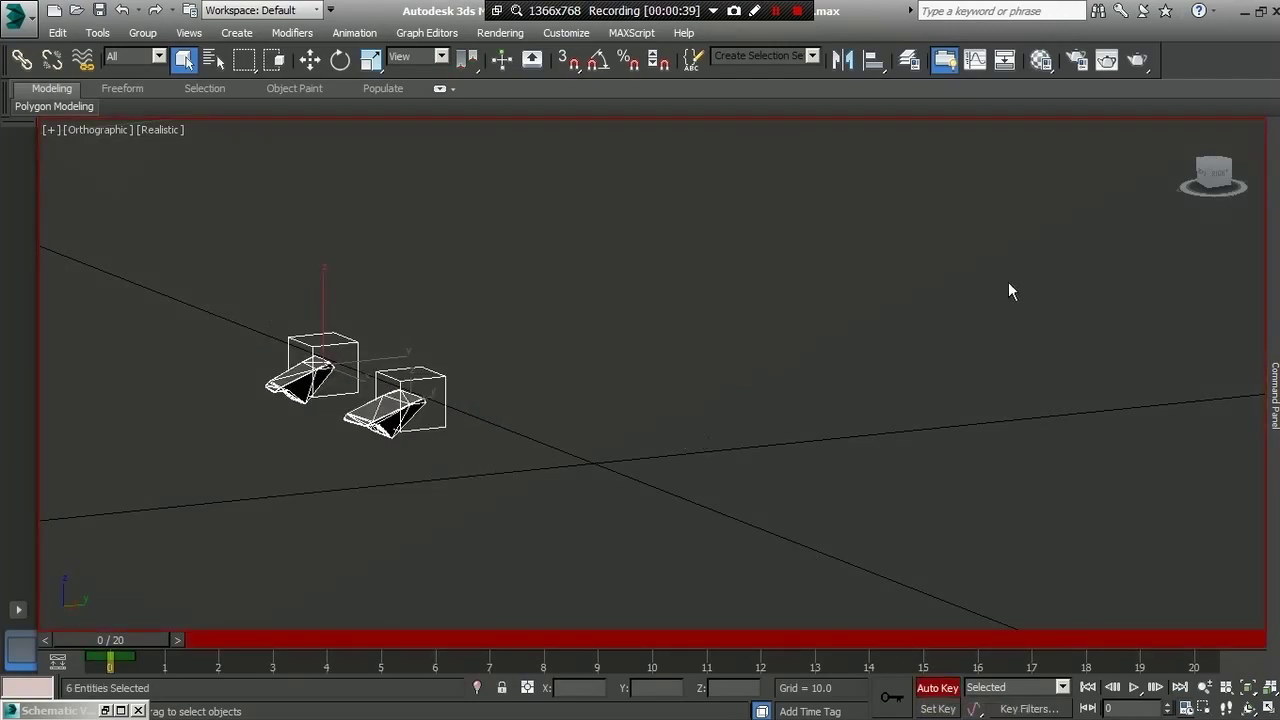
pyautogui.moveTo(1205, 180)
pyautogui.mouseDown()
pyautogui.moveTo(1150, 182)
pyautogui.moveTo(1190, 181)
pyautogui.moveTo(1150, 182)
pyautogui.moveTo(1150, 206)
pyautogui.mouseUp()
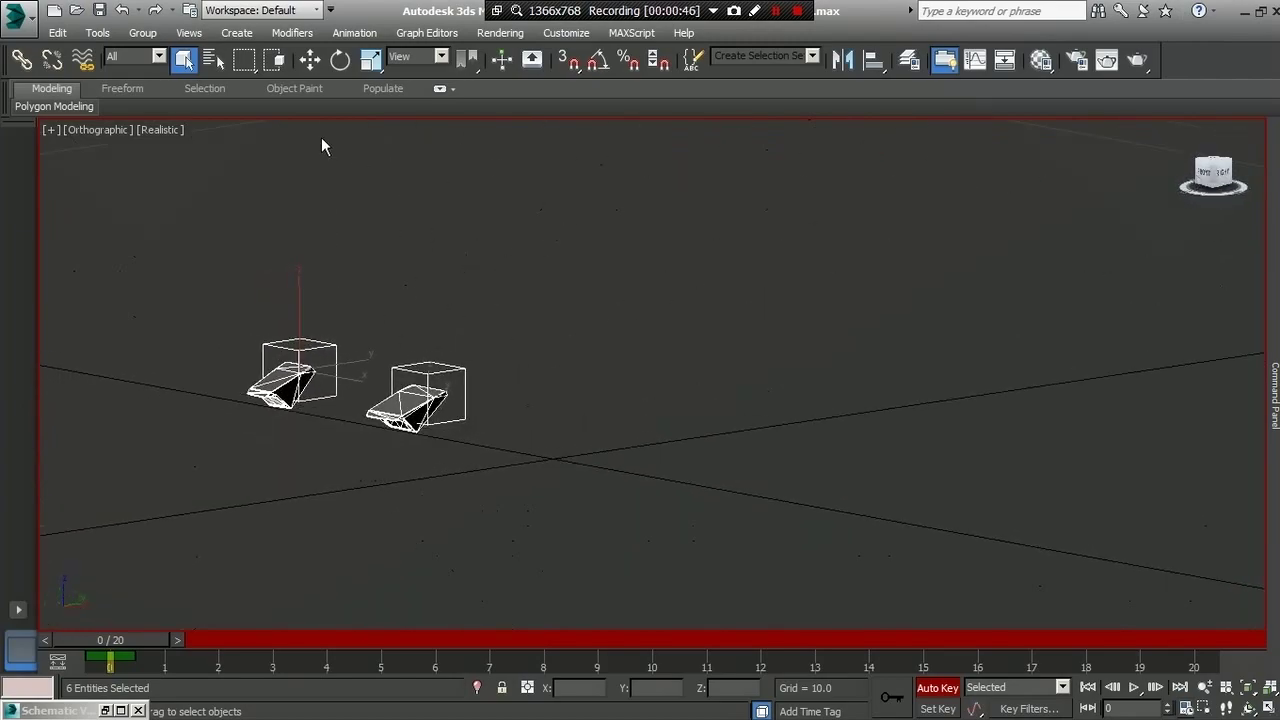
pyautogui.click(340, 60)
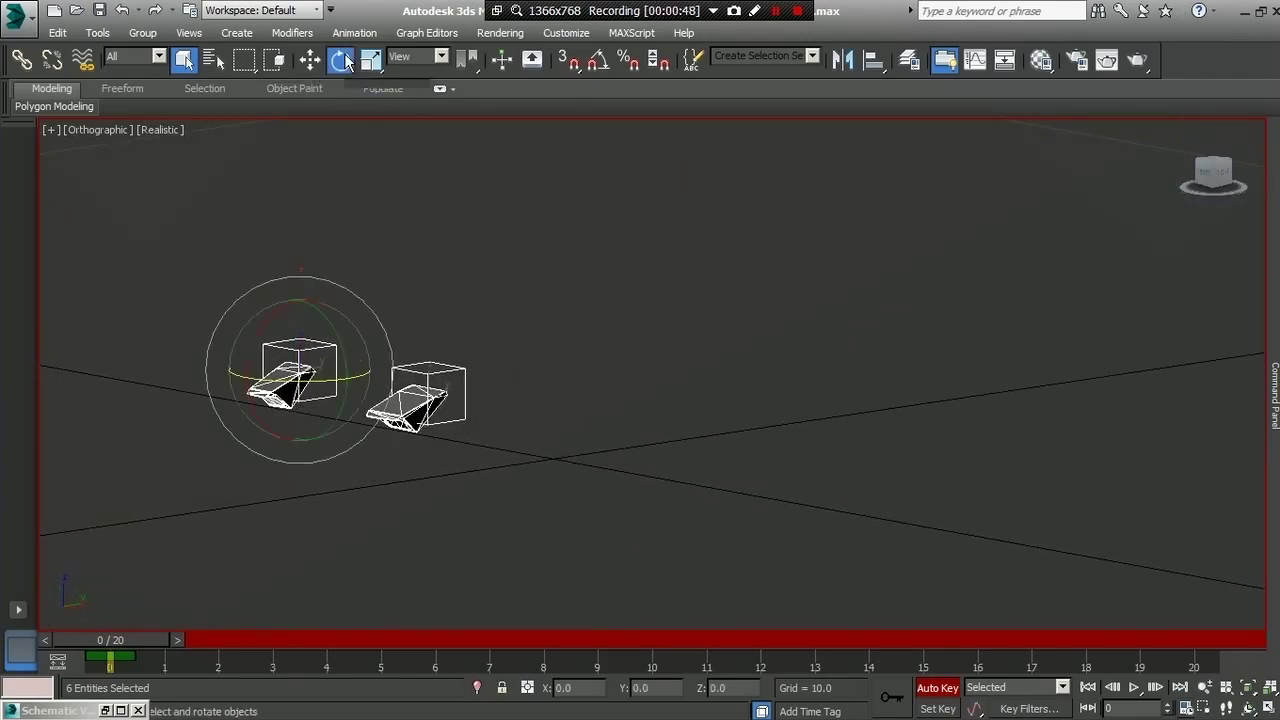
pyautogui.click(1215, 180)
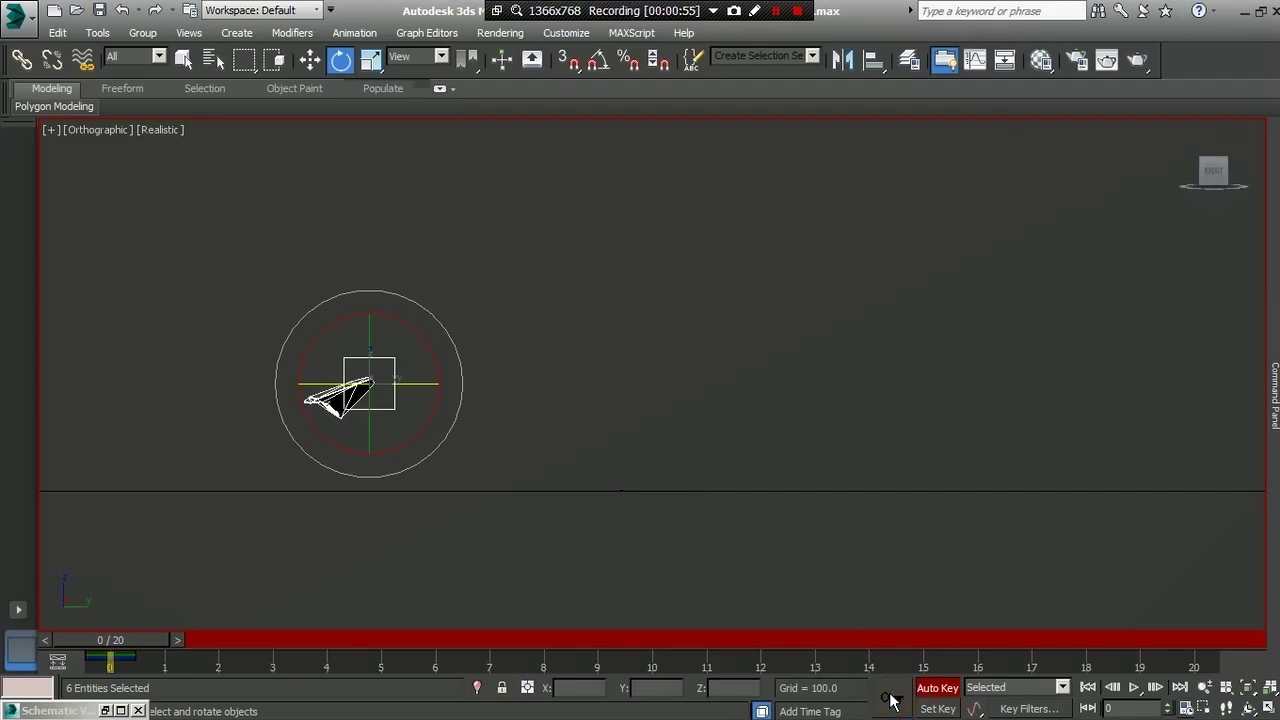
pyautogui.press('q')
pyautogui.moveTo(108, 640); pyautogui.dragTo(626, 668)
# - With the Rotate tool active, Unhide All and zoom in on the front wheel area
pyautogui.press('e')
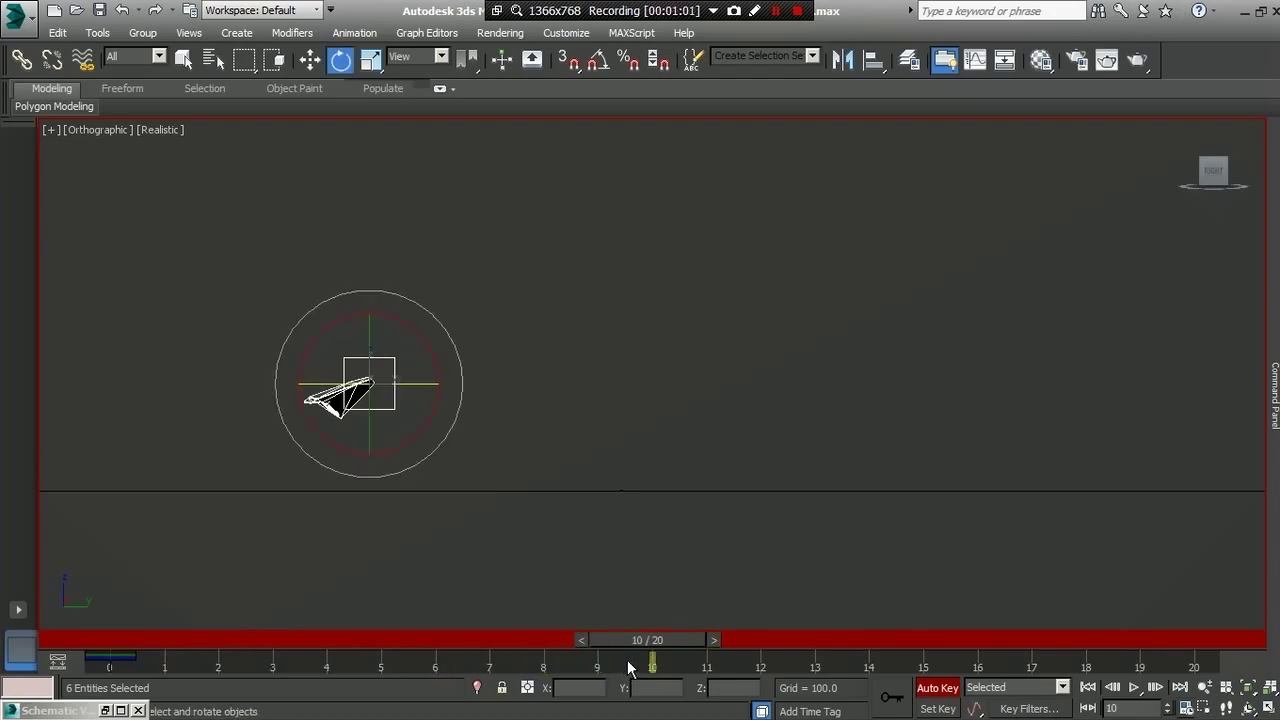
pyautogui.rightClick(500, 306)
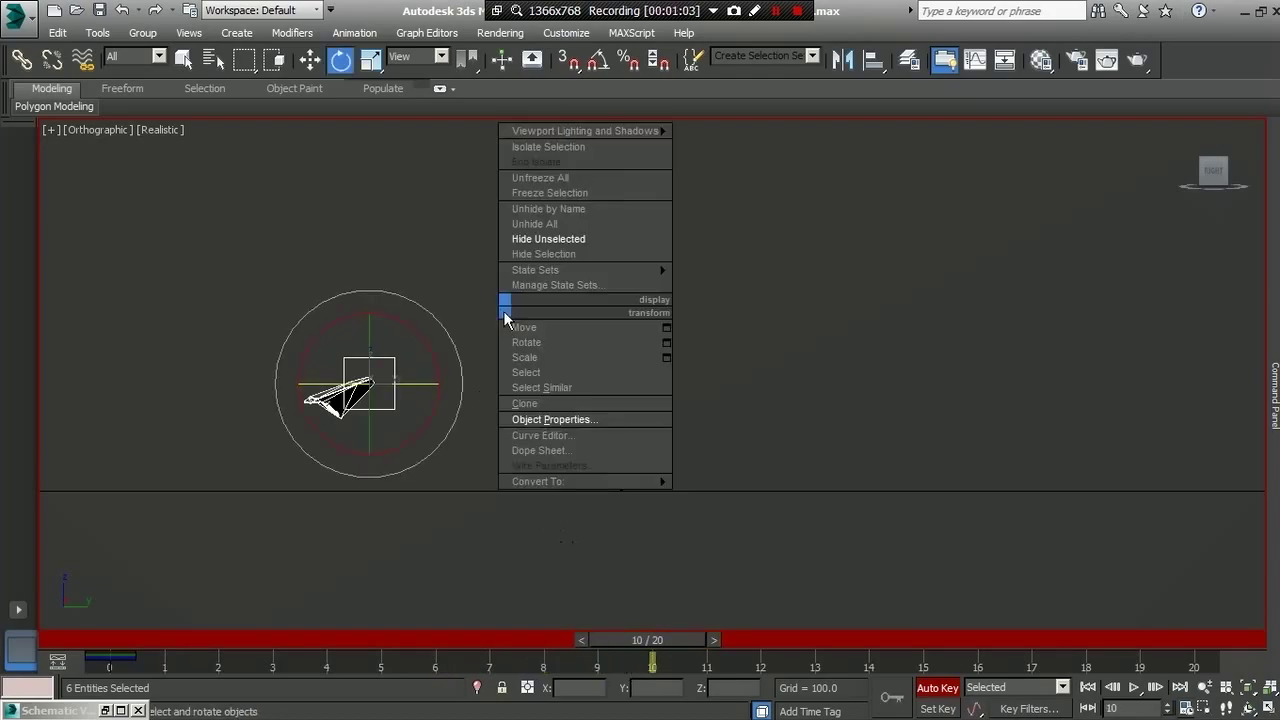
pyautogui.click(523, 224)
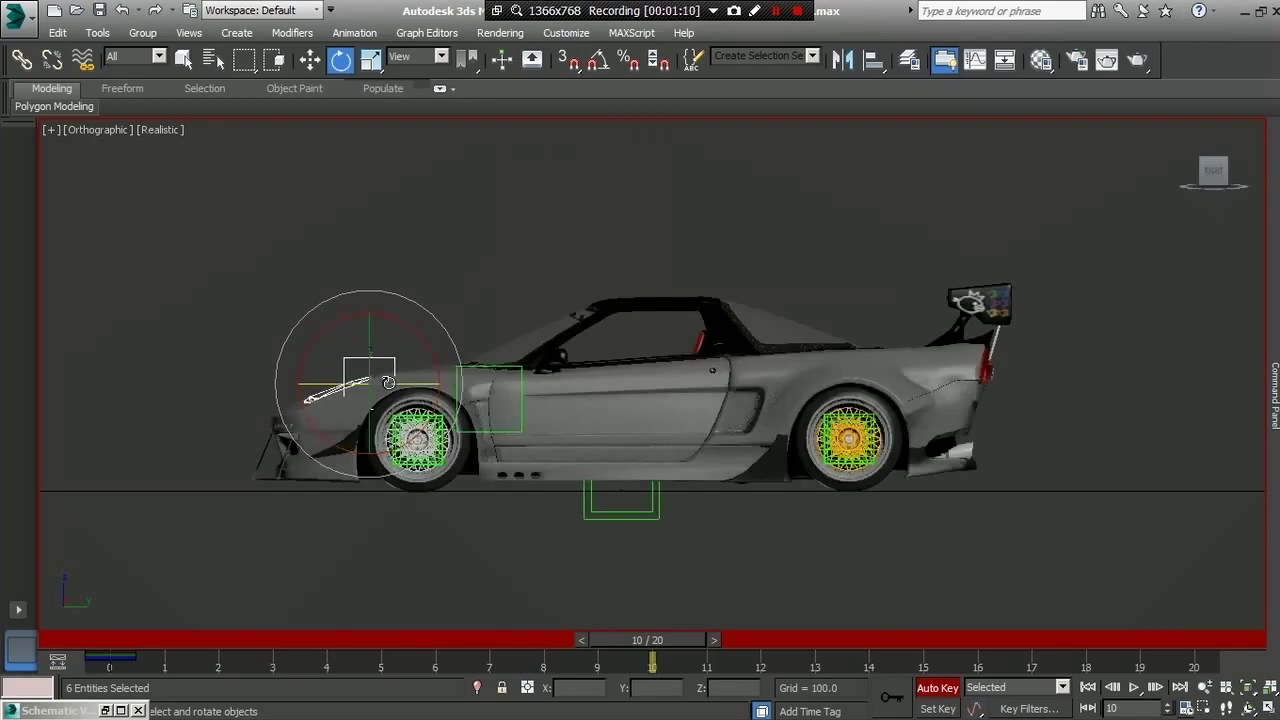
pyautogui.scroll(2, 388, 382)
pyautogui.scroll(1, 318, 378)
pyautogui.scroll(1, 340, 362)
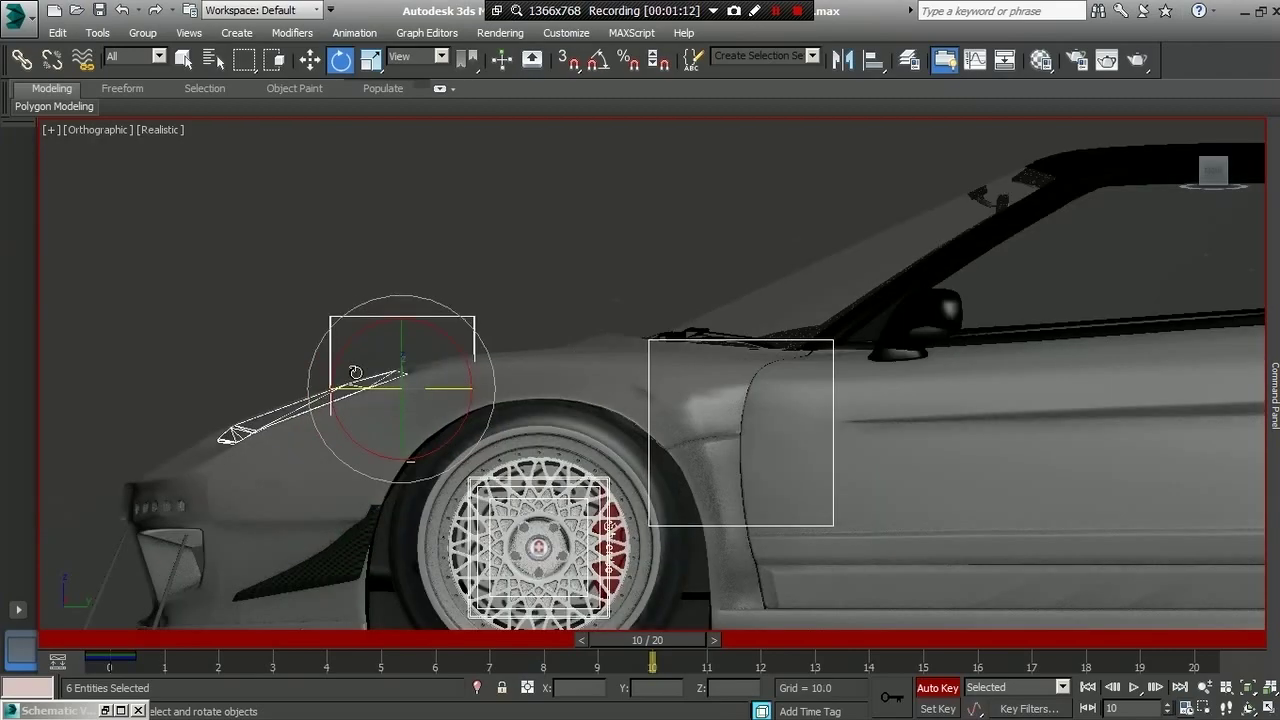
pyautogui.scroll(1, 350, 370)
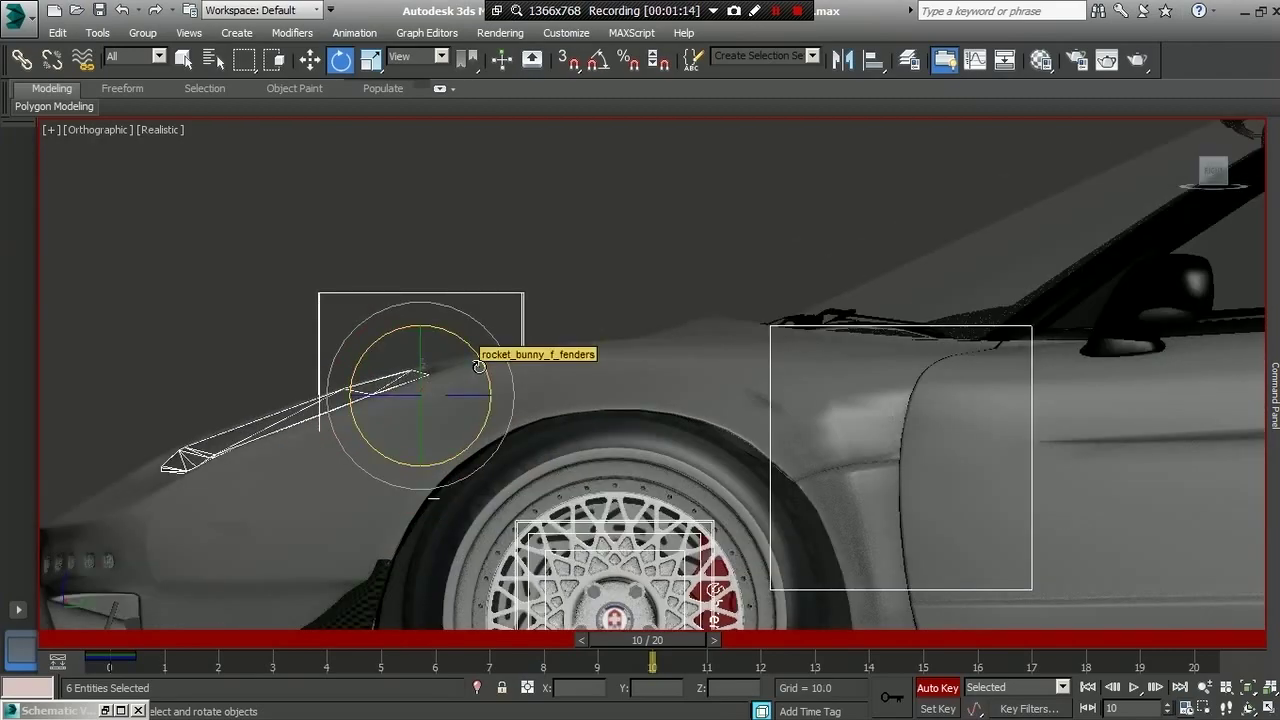
# - Rotate the headlight open about X at frame 10, then scrub back to check the motion
pyautogui.moveTo(480, 368); pyautogui.dragTo(480, 379)
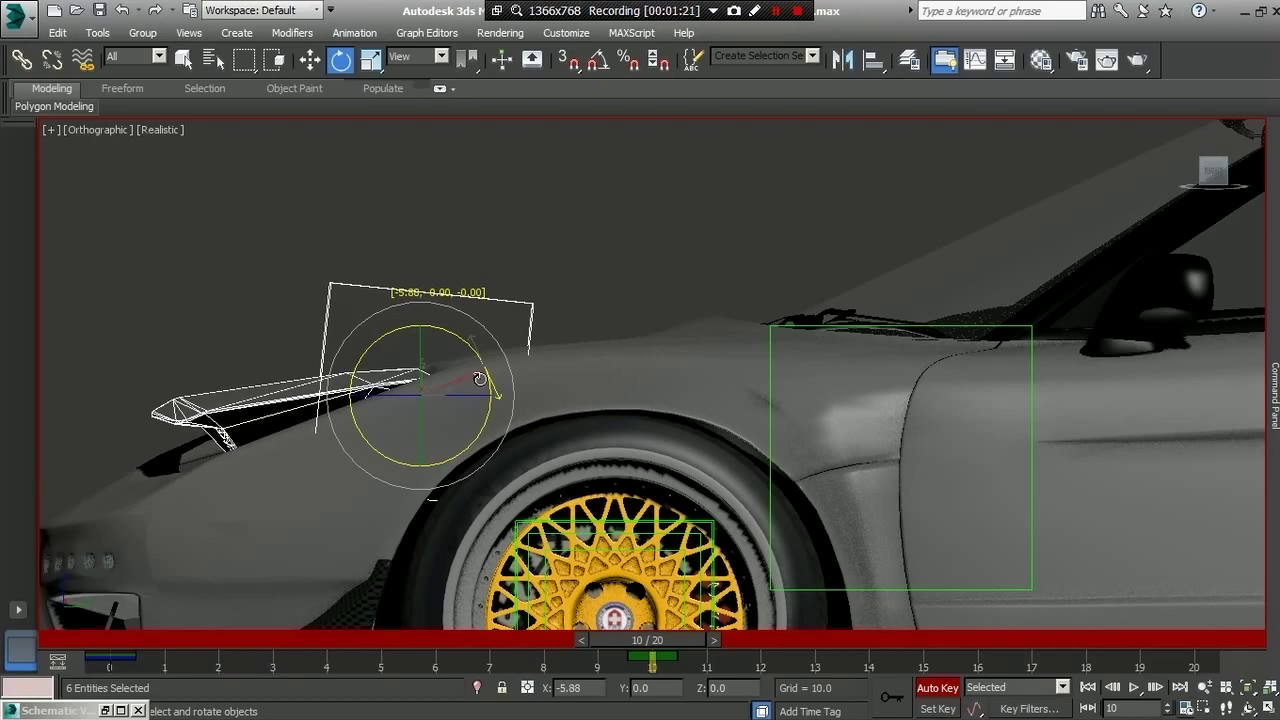
pyautogui.moveTo(480, 379); pyautogui.dragTo(480, 380)
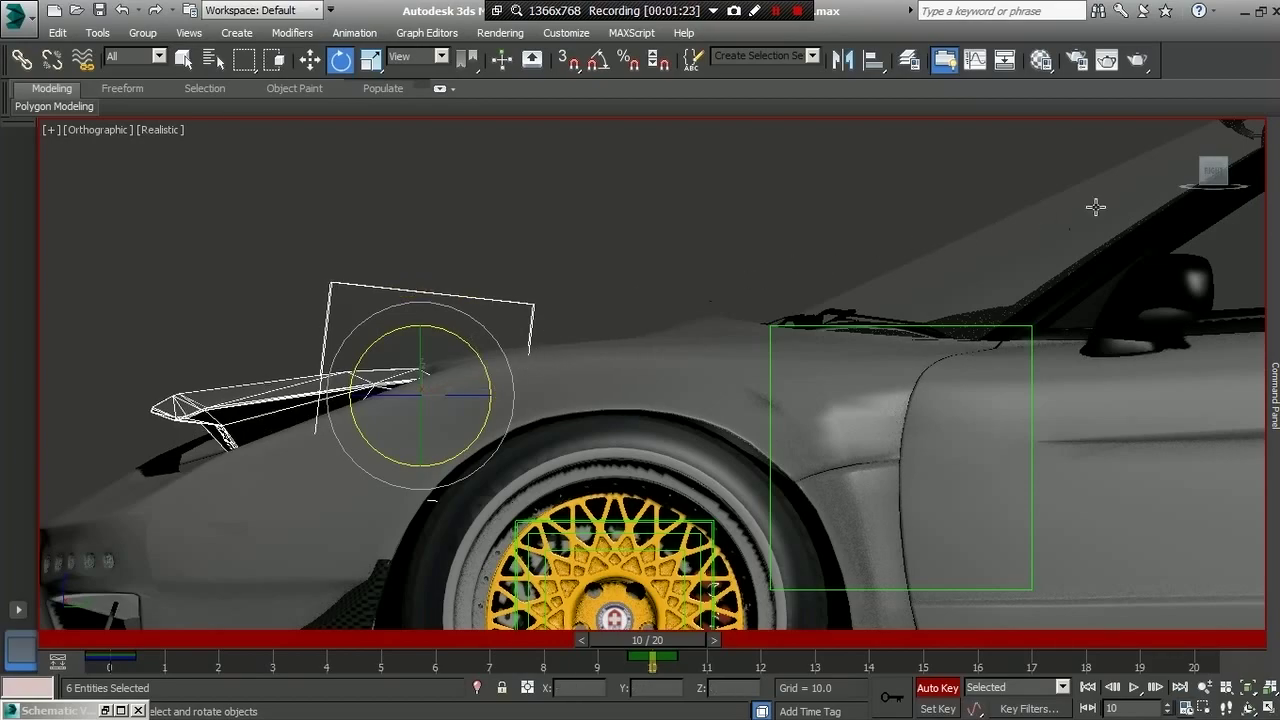
pyautogui.moveTo(1214, 176)
pyautogui.mouseDown()
pyautogui.moveTo(1160, 196)
pyautogui.moveTo(1186, 180)
pyautogui.mouseUp()
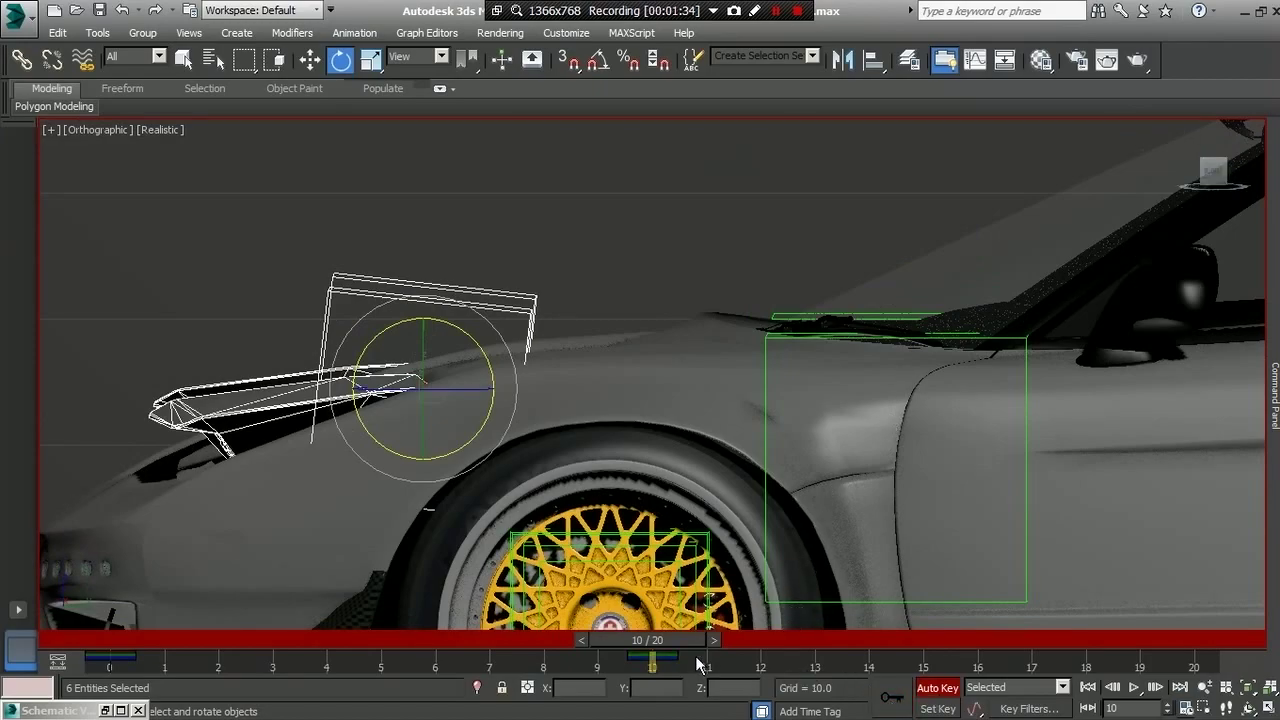
pyautogui.moveTo(663, 633)
pyautogui.mouseDown()
pyautogui.moveTo(151, 623)
pyautogui.moveTo(270, 641)
pyautogui.moveTo(635, 631)
pyautogui.moveTo(888, 642)
pyautogui.moveTo(1116, 624)
pyautogui.mouseUp()
# - At frame 19, rotate the headlight further open about X and view it from the Front
pyautogui.press('e')
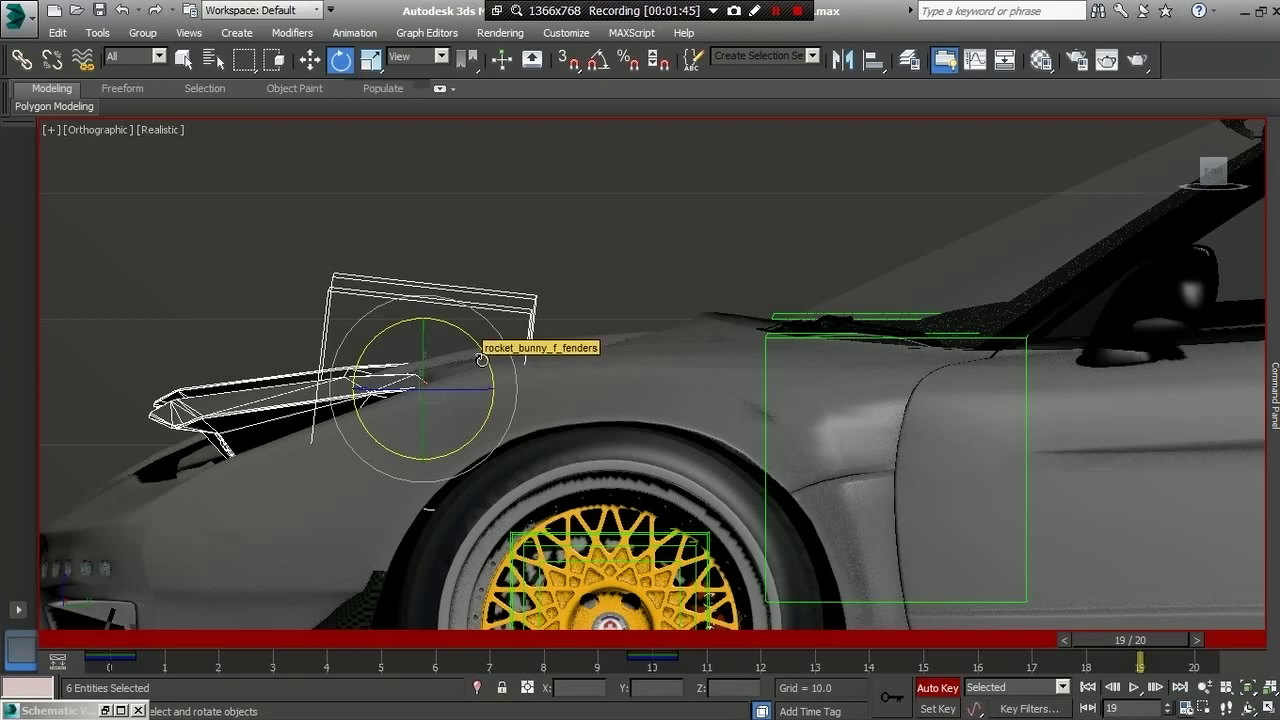
pyautogui.moveTo(481, 362); pyautogui.dragTo(484, 365)
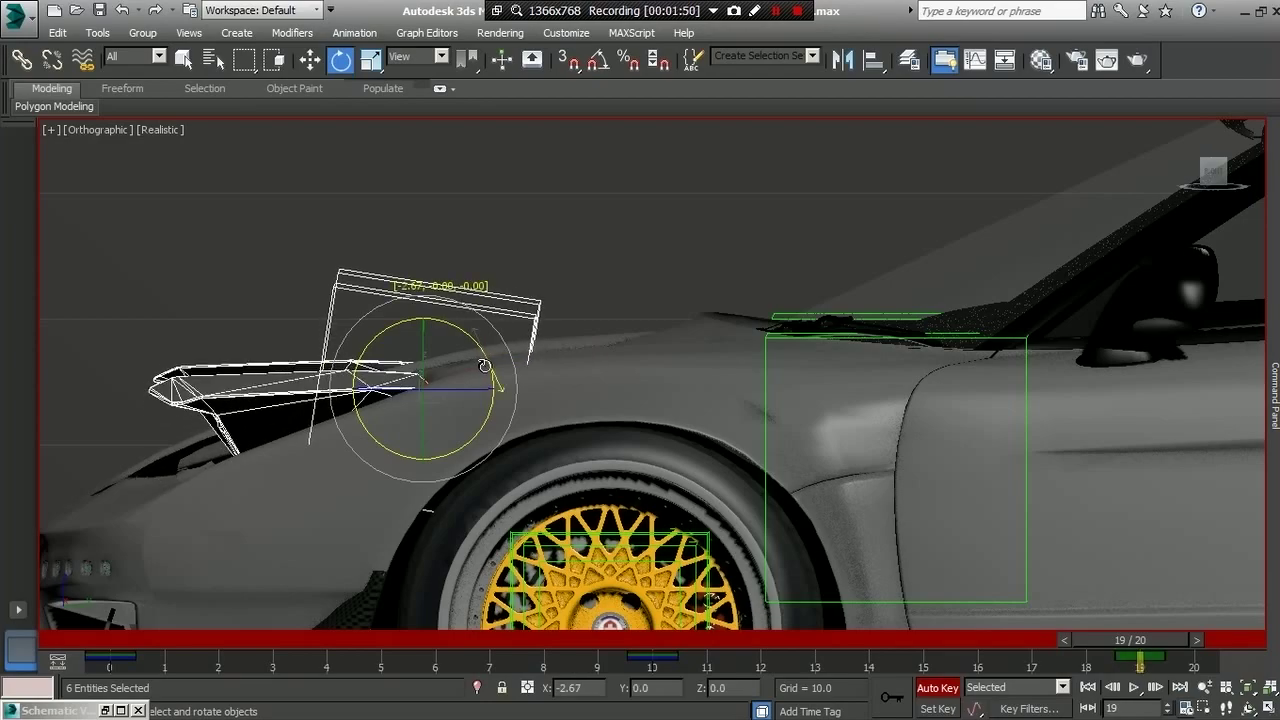
pyautogui.moveTo(484, 365); pyautogui.dragTo(490, 368)
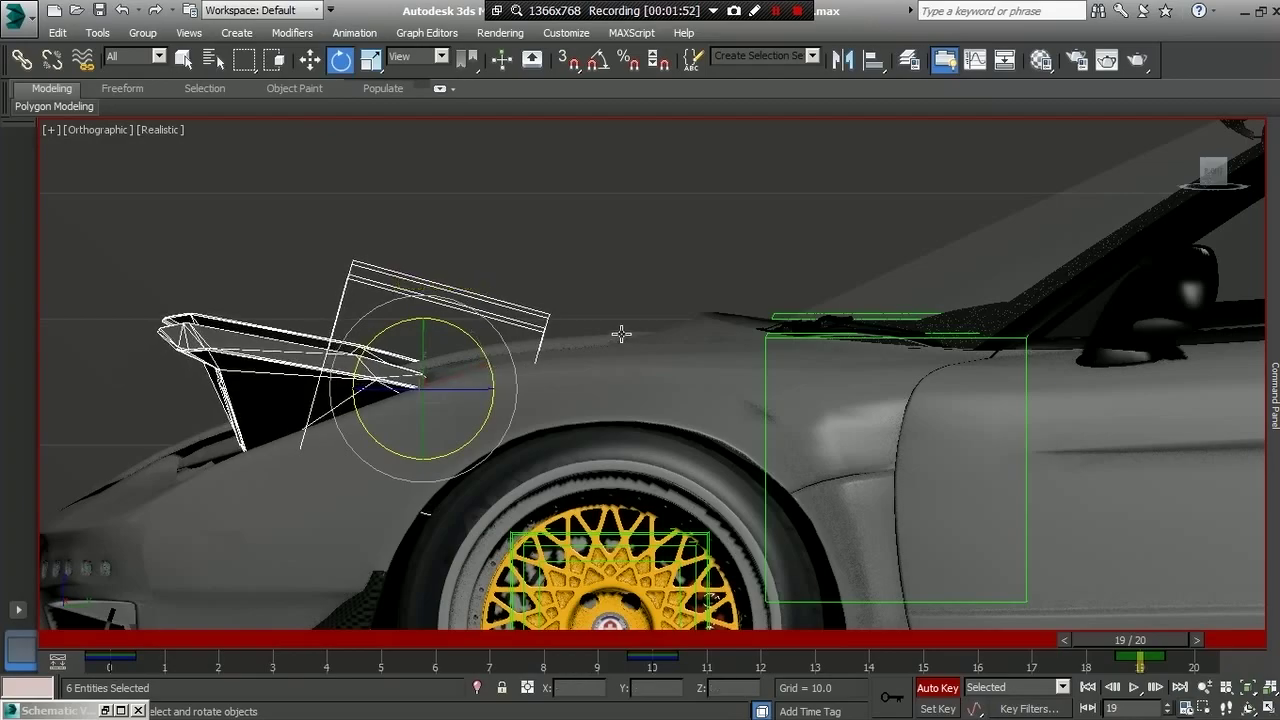
pyautogui.click(1220, 174)
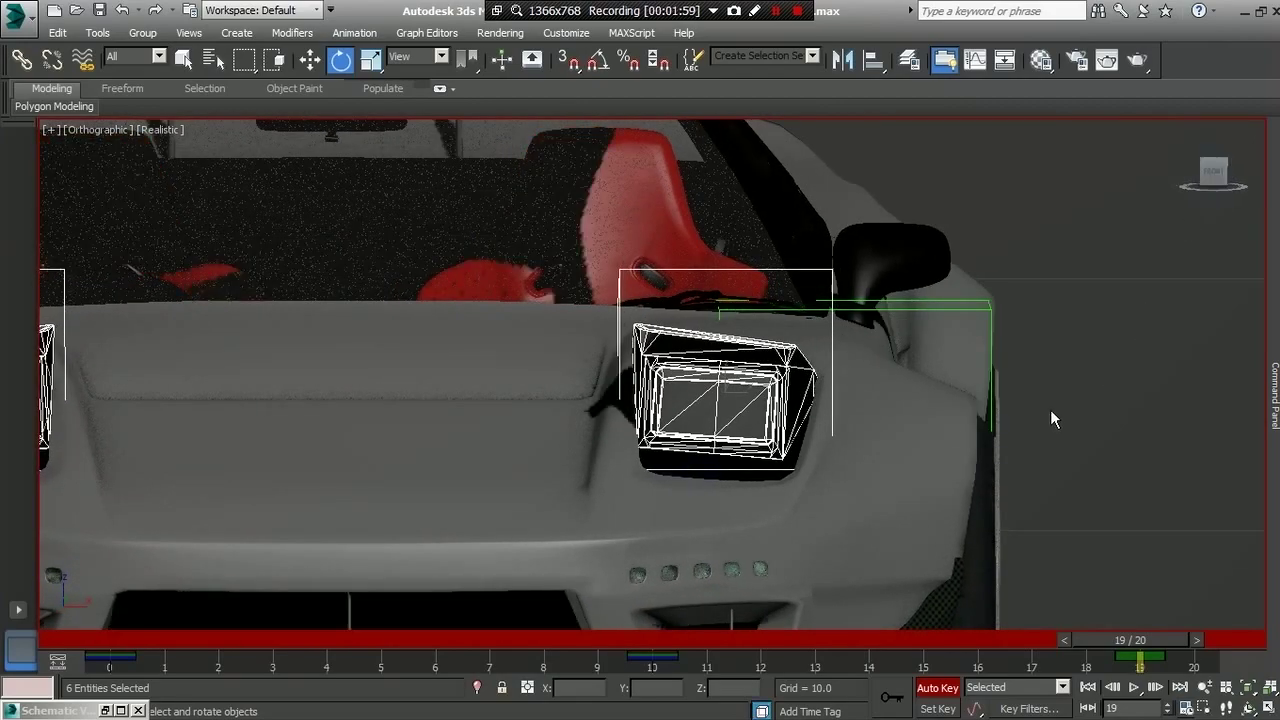
# - Adjust the headlight's open angle, checking it from the side and front views
pyautogui.click(1212, 172)
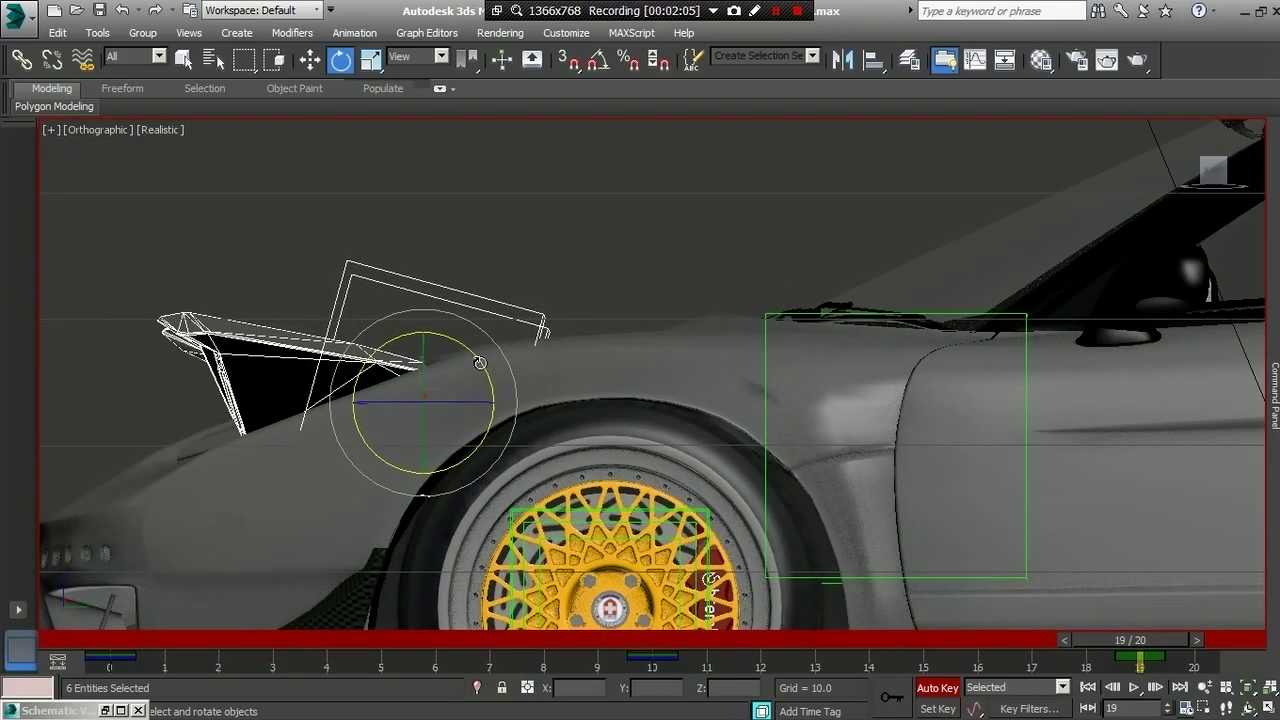
pyautogui.moveTo(480, 362); pyautogui.dragTo(480, 354)
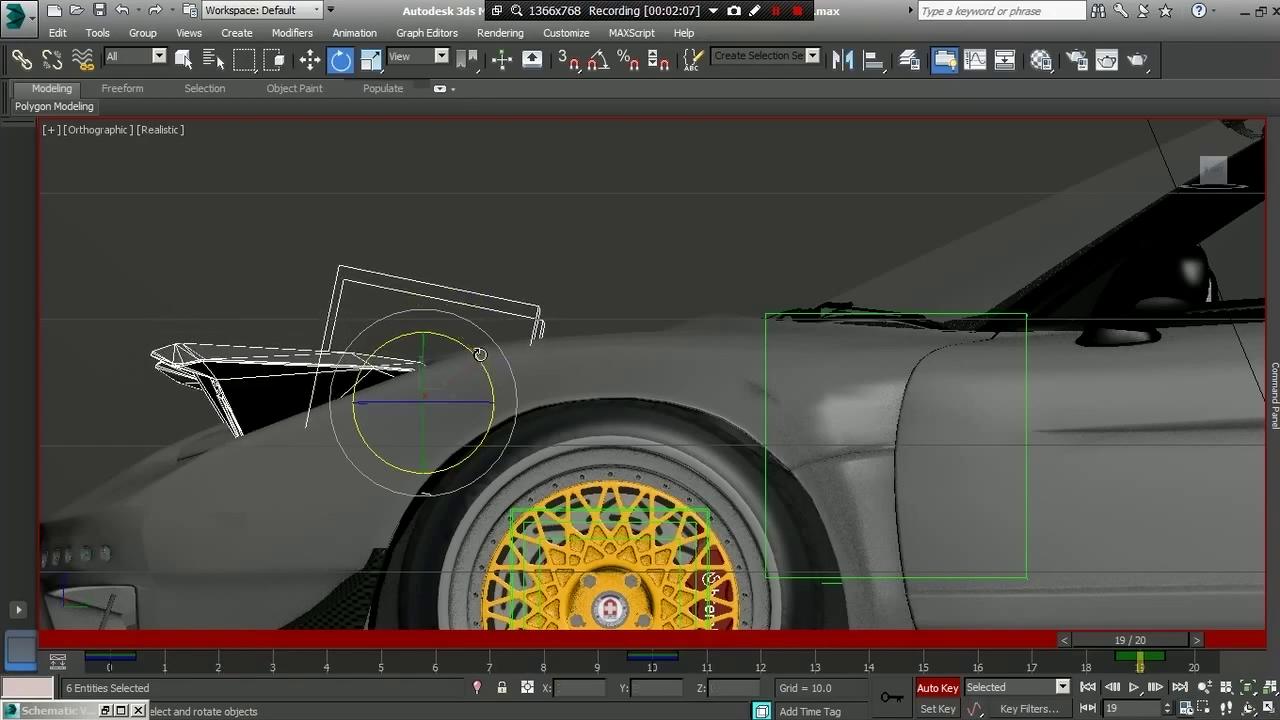
pyautogui.click(1212, 172)
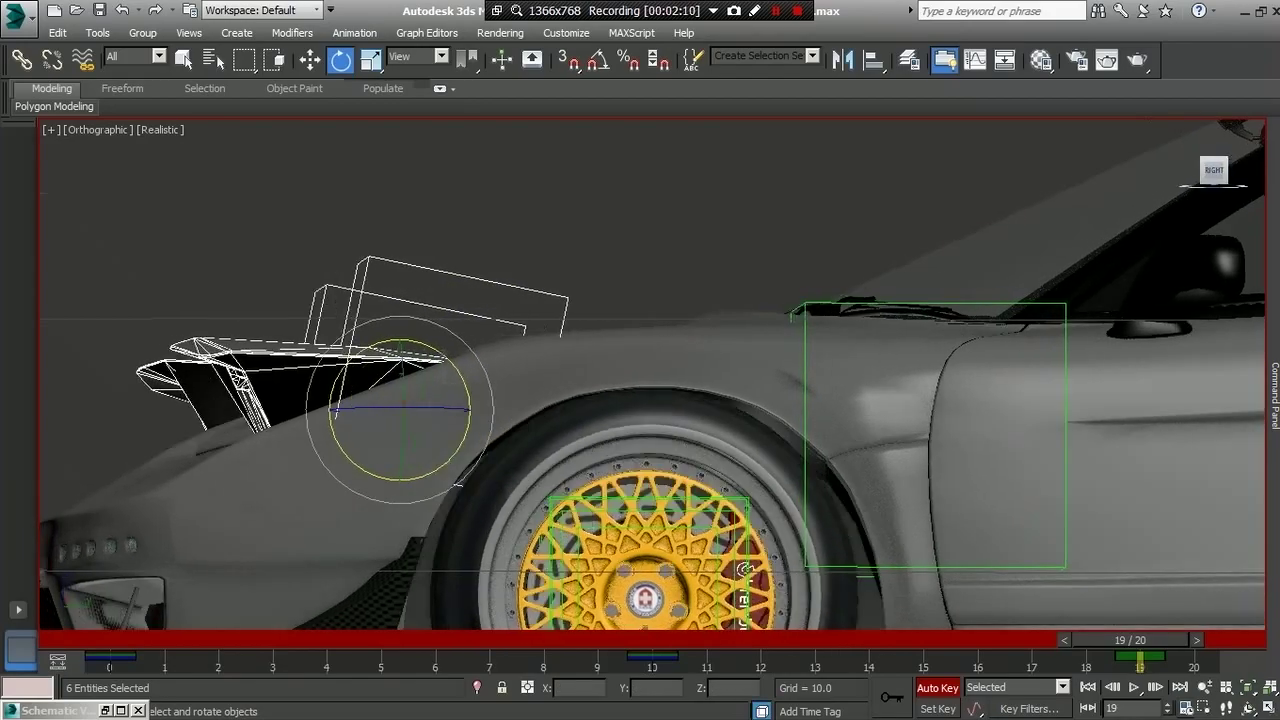
pyautogui.click(1190, 170)
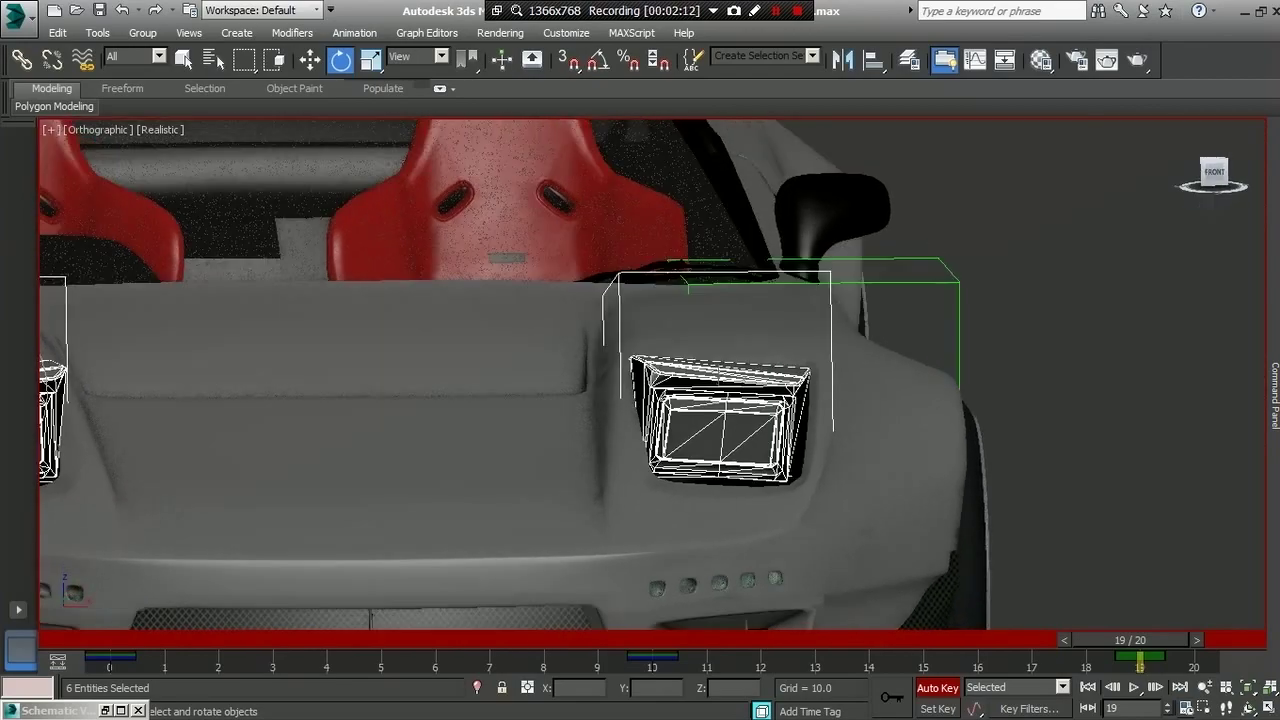
pyautogui.scroll(-3, 1066, 261)
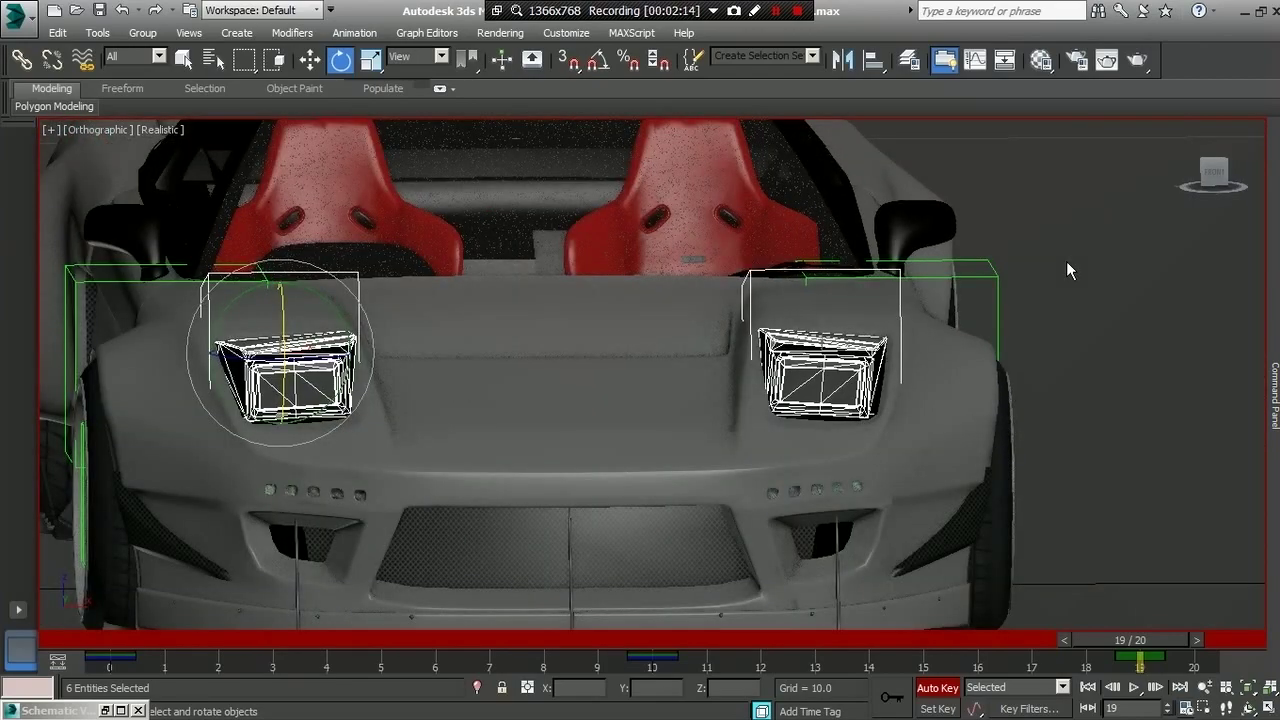
pyautogui.scroll(3, 949, 357)
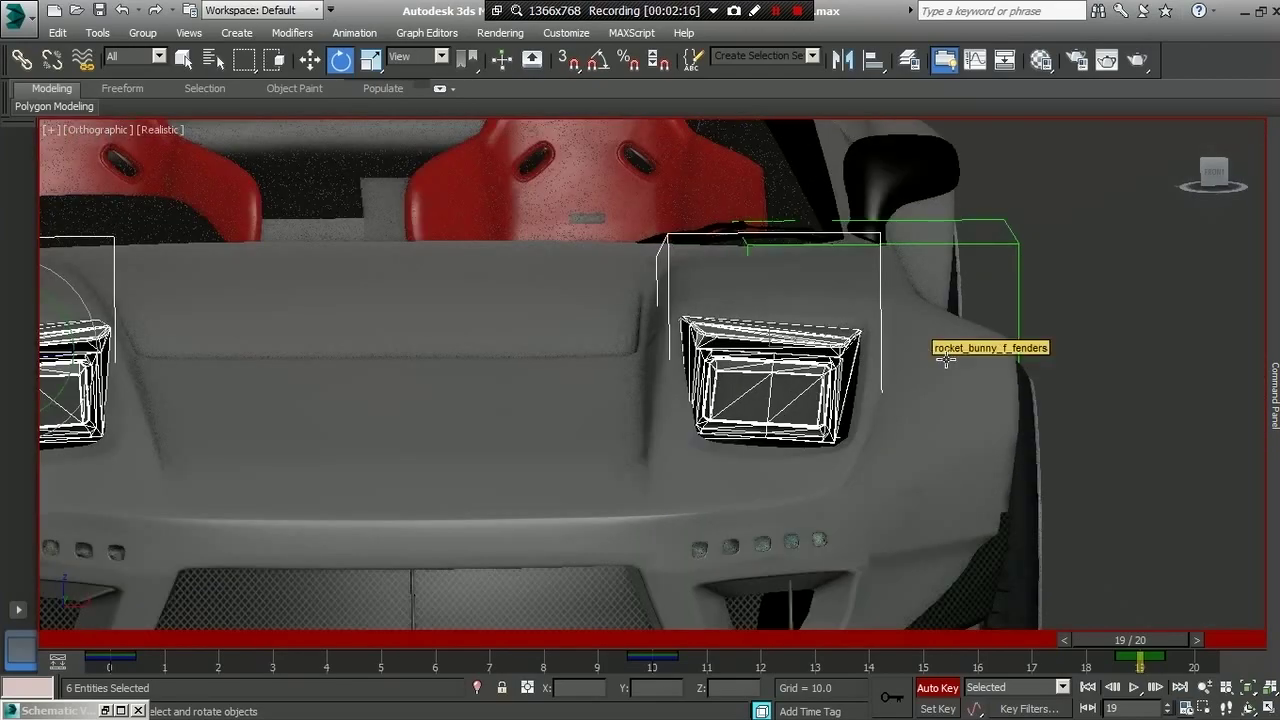
# - Hide Unselected to inspect the headlights, Unhide All, and scrub the timeline back
pyautogui.rightClick(1117, 330)
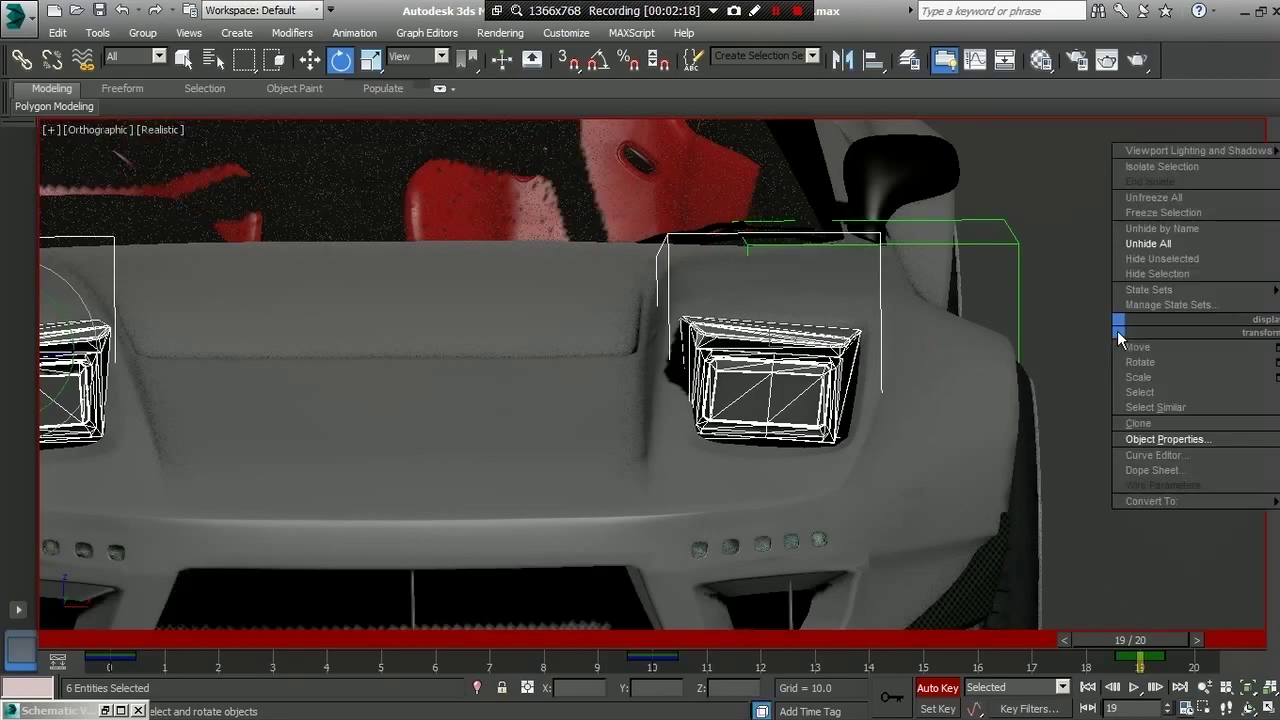
pyautogui.click(1140, 260)
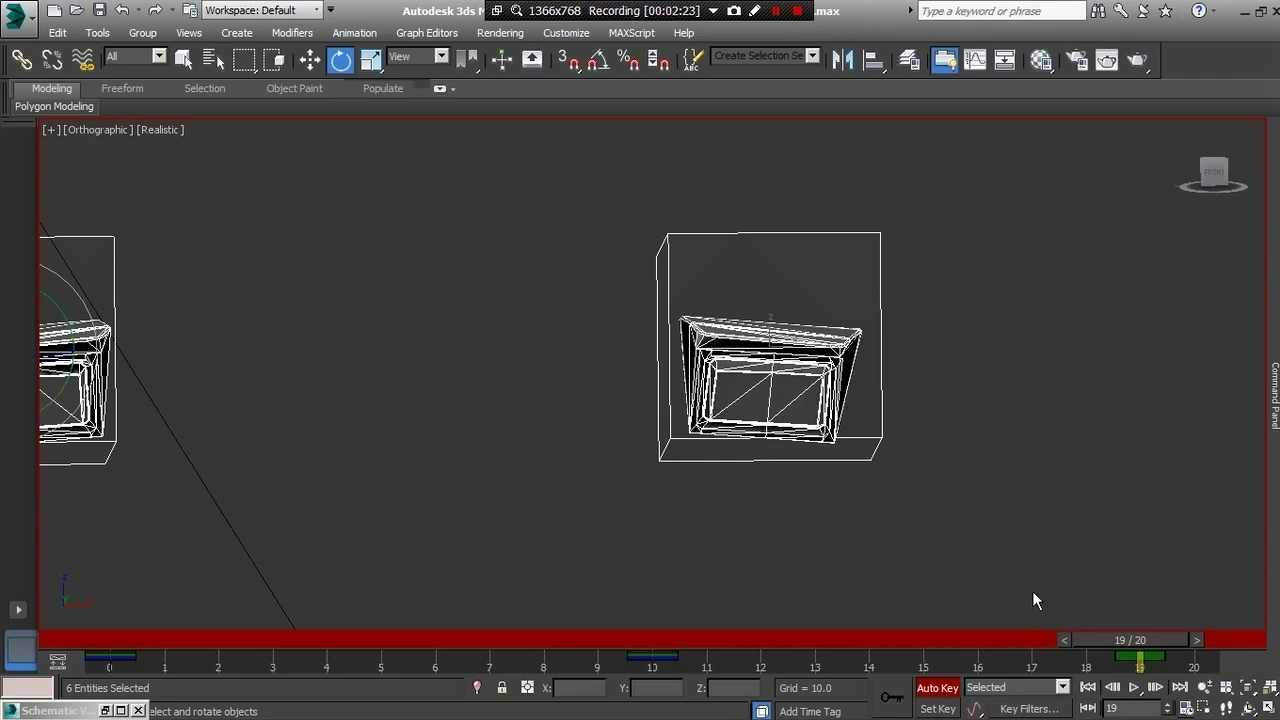
pyautogui.rightClick(1049, 503)
pyautogui.click(1078, 415)
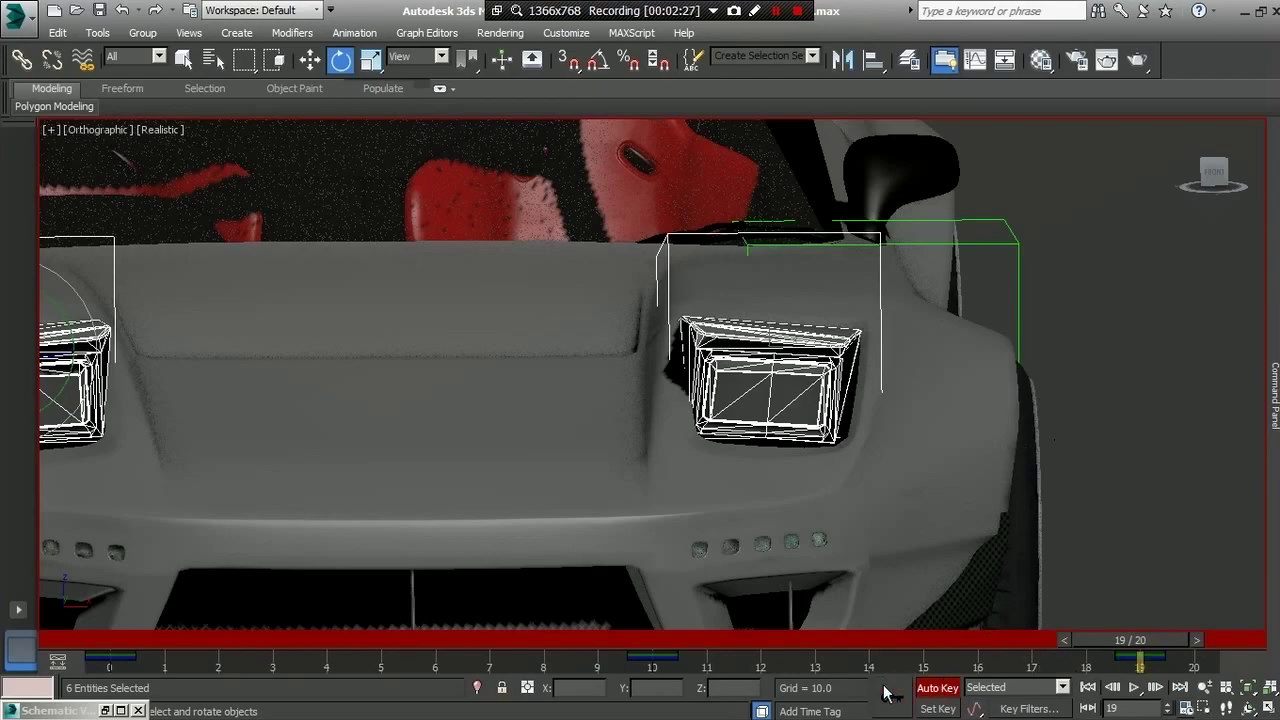
pyautogui.moveTo(1090, 643)
pyautogui.mouseDown()
pyautogui.moveTo(707, 614)
pyautogui.moveTo(93, 617)
pyautogui.mouseUp()
# - Play and stop the headlight animation, then return the timeline to frame 10
pyautogui.press('e')
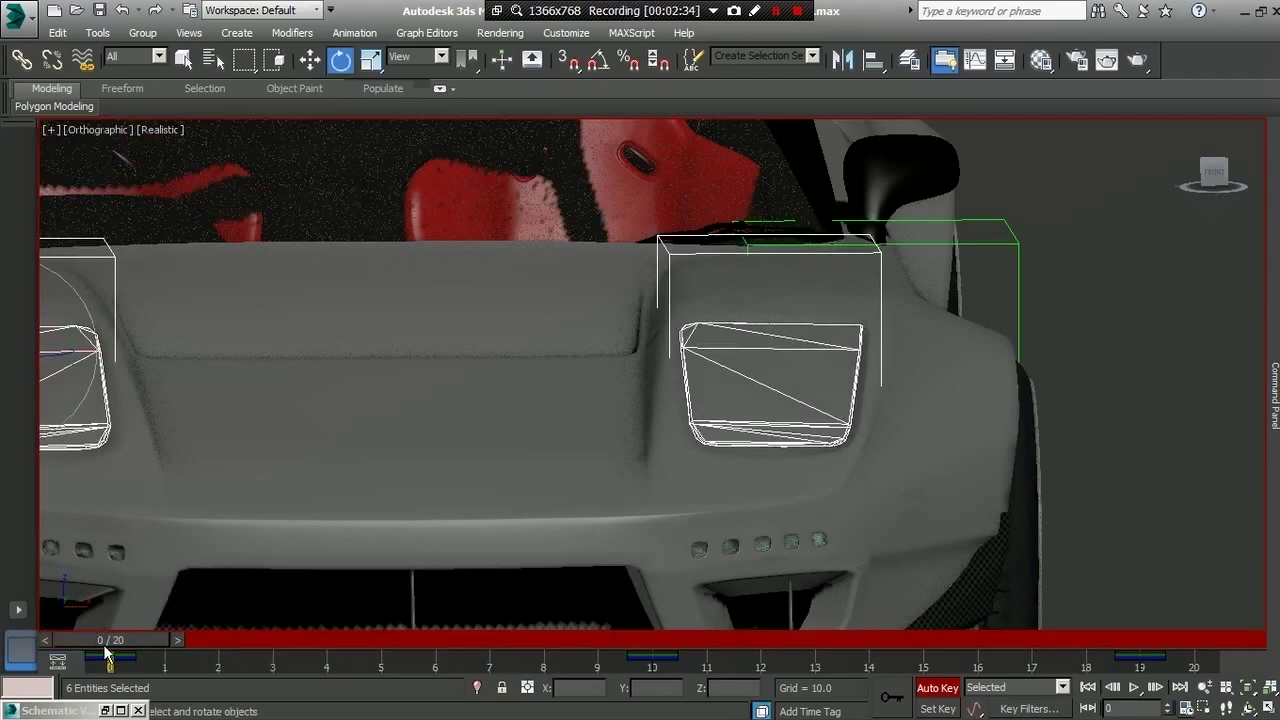
pyautogui.click(1136, 688)
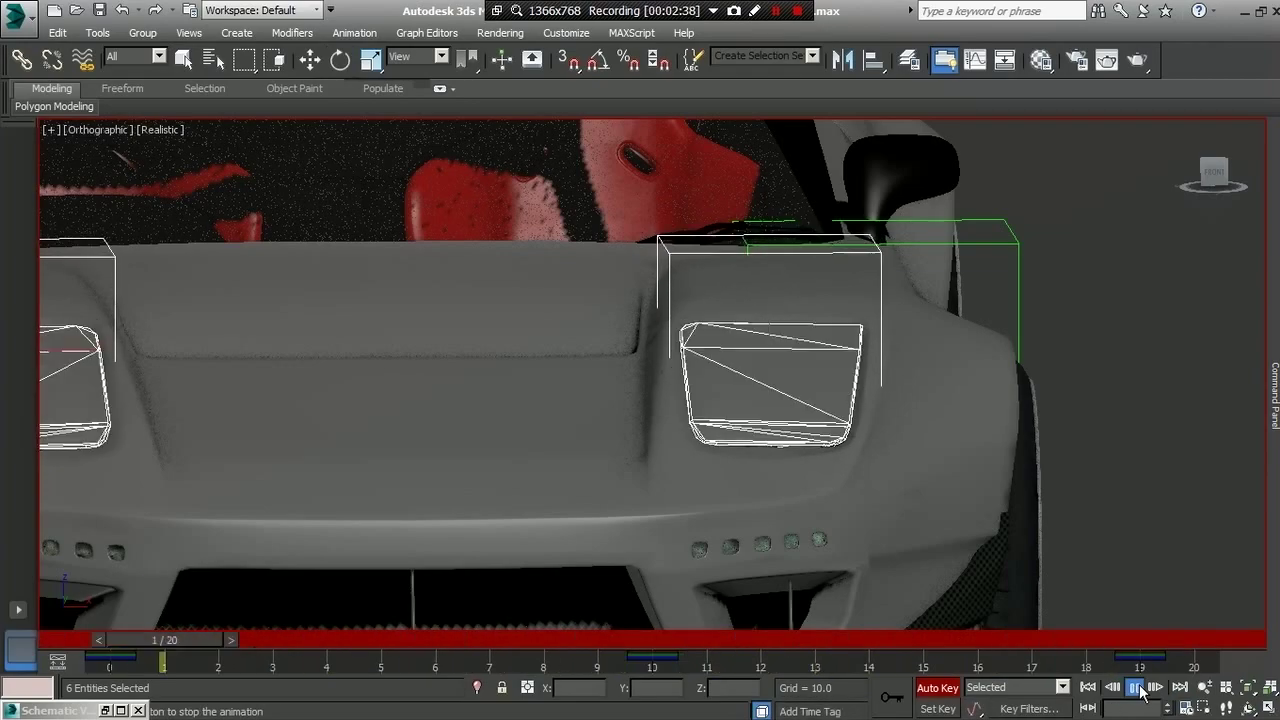
pyautogui.click(1138, 688)
pyautogui.moveTo(912, 638)
pyautogui.mouseDown()
pyautogui.moveTo(126, 581)
pyautogui.moveTo(647, 624)
pyautogui.mouseUp()
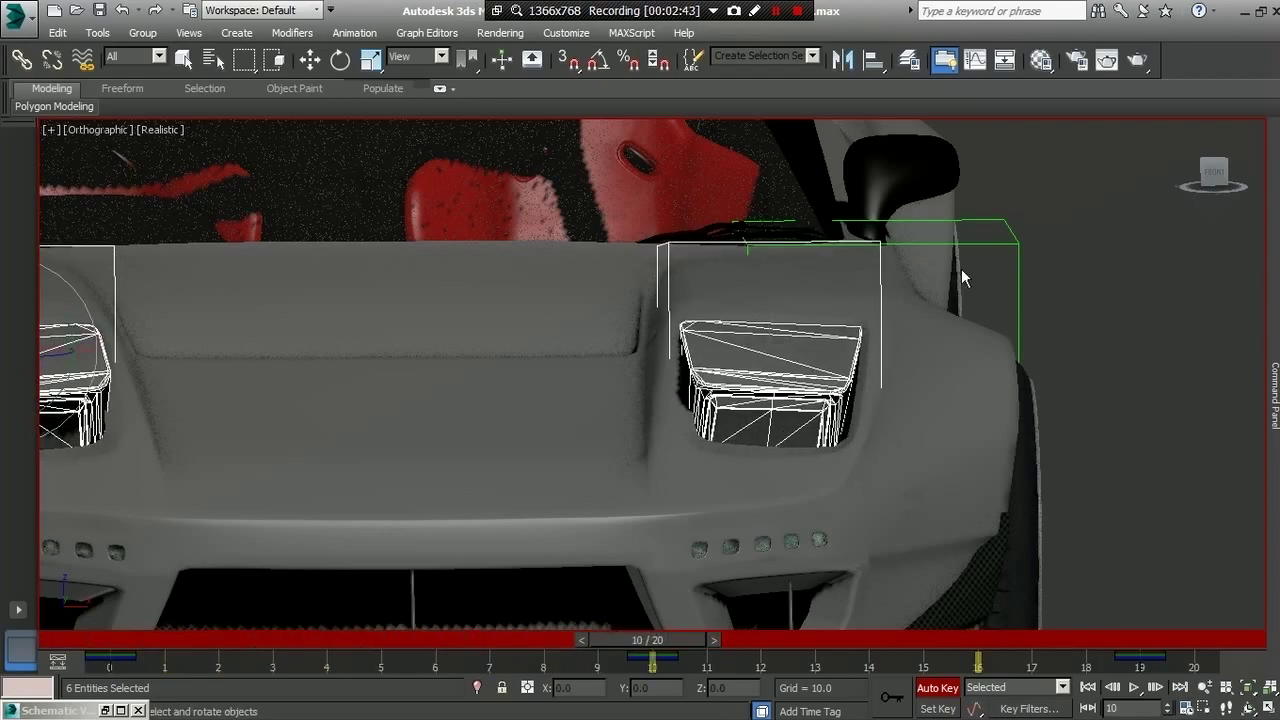
pyautogui.press('e')
# - Isolate the headlights with Hide Unselected and select only the right headlight parts
pyautogui.rightClick(1090, 282)
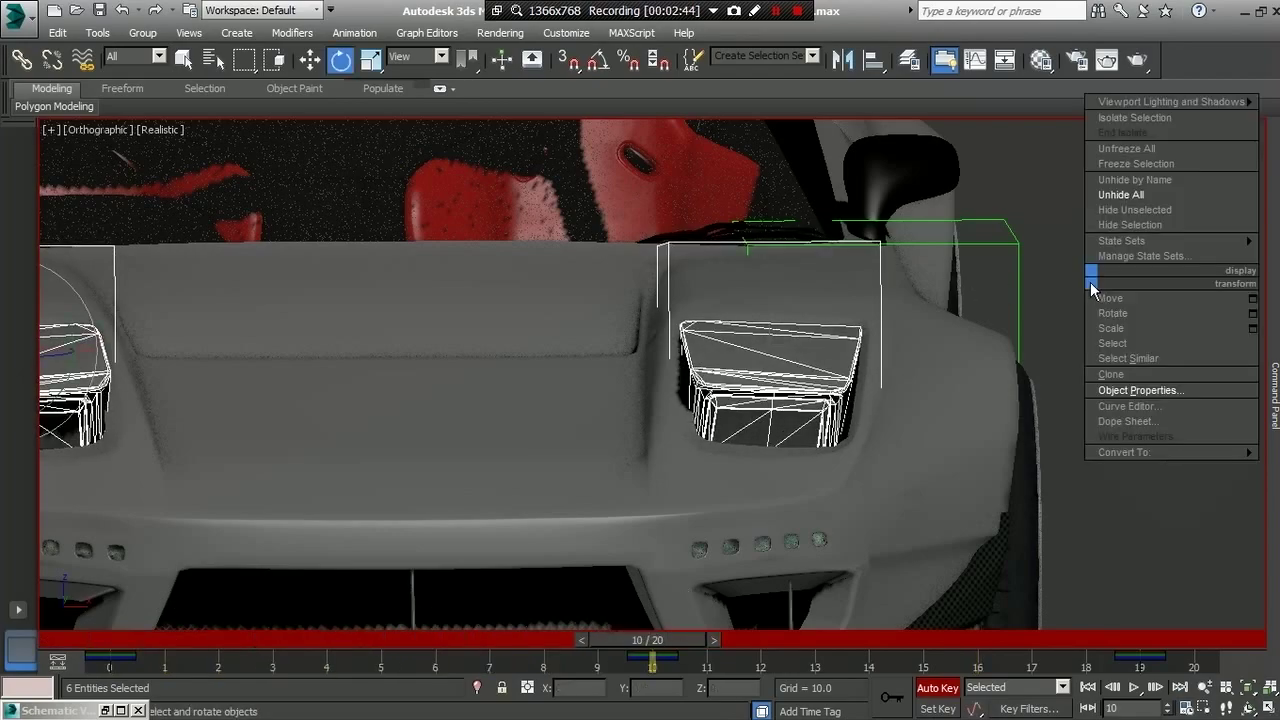
pyautogui.click(1137, 213)
pyautogui.click(1027, 381)
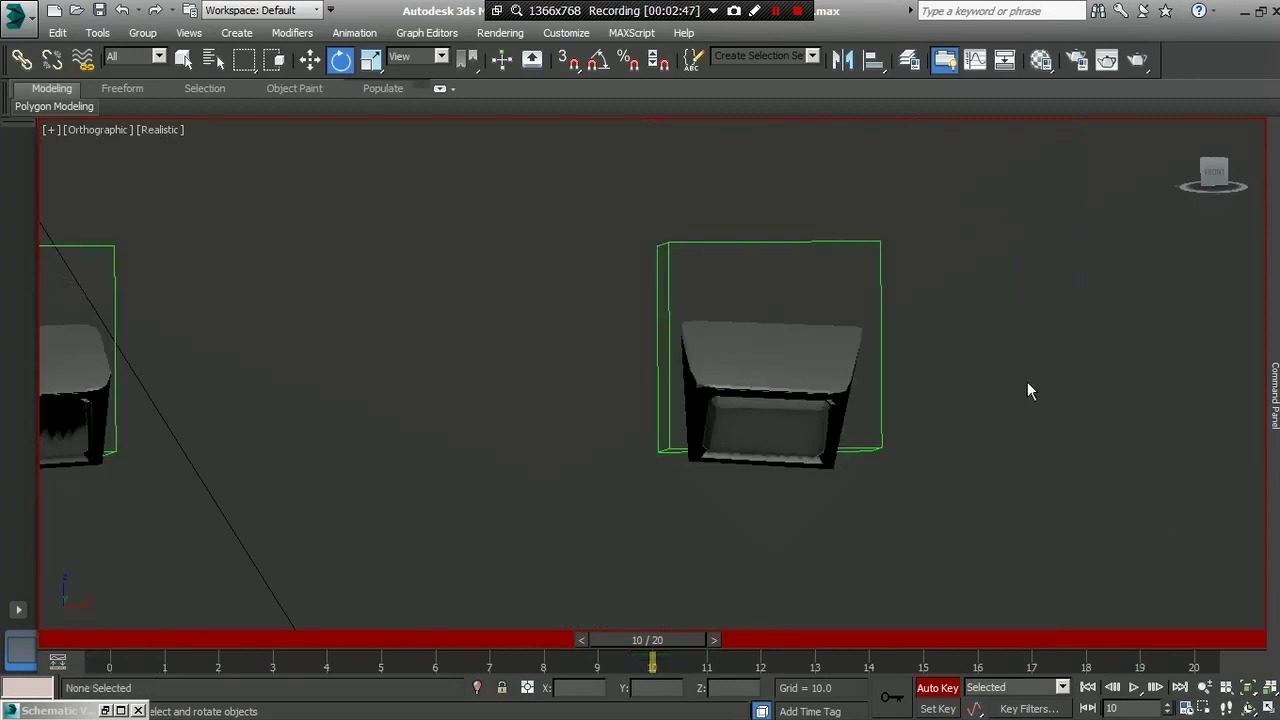
pyautogui.scroll(-2, 1027, 381)
pyautogui.moveTo(984, 240); pyautogui.dragTo(715, 481)
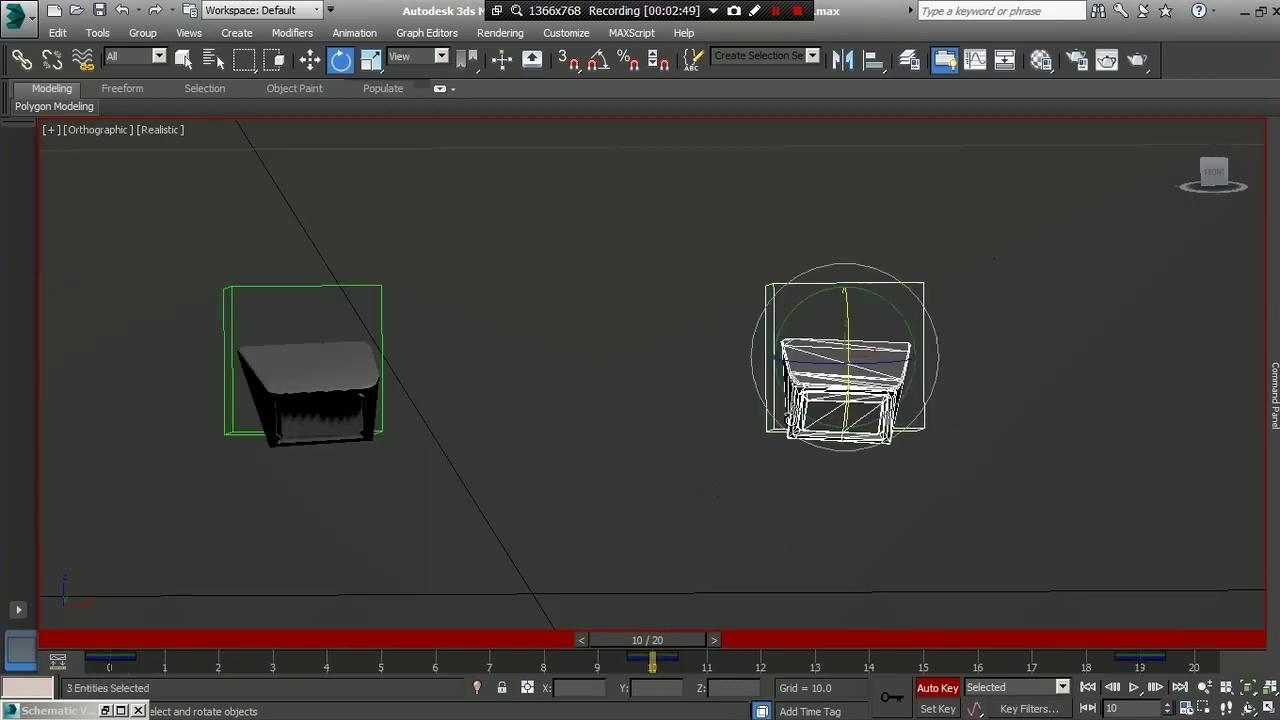
pyautogui.scroll(1, 870, 370)
pyautogui.scroll(1, 871, 370)
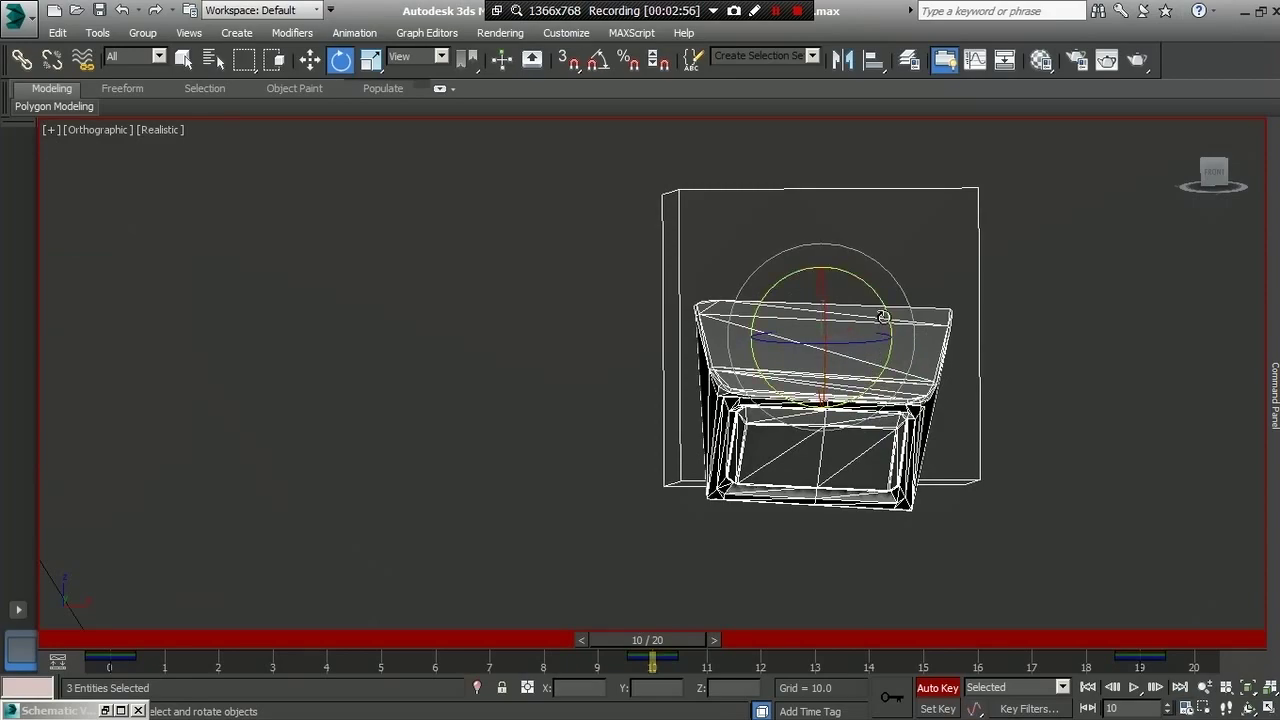
# - Tilt the right headlight slightly on Y, then Unhide All and orbit to view it
pyautogui.moveTo(882, 316); pyautogui.dragTo(890, 312)
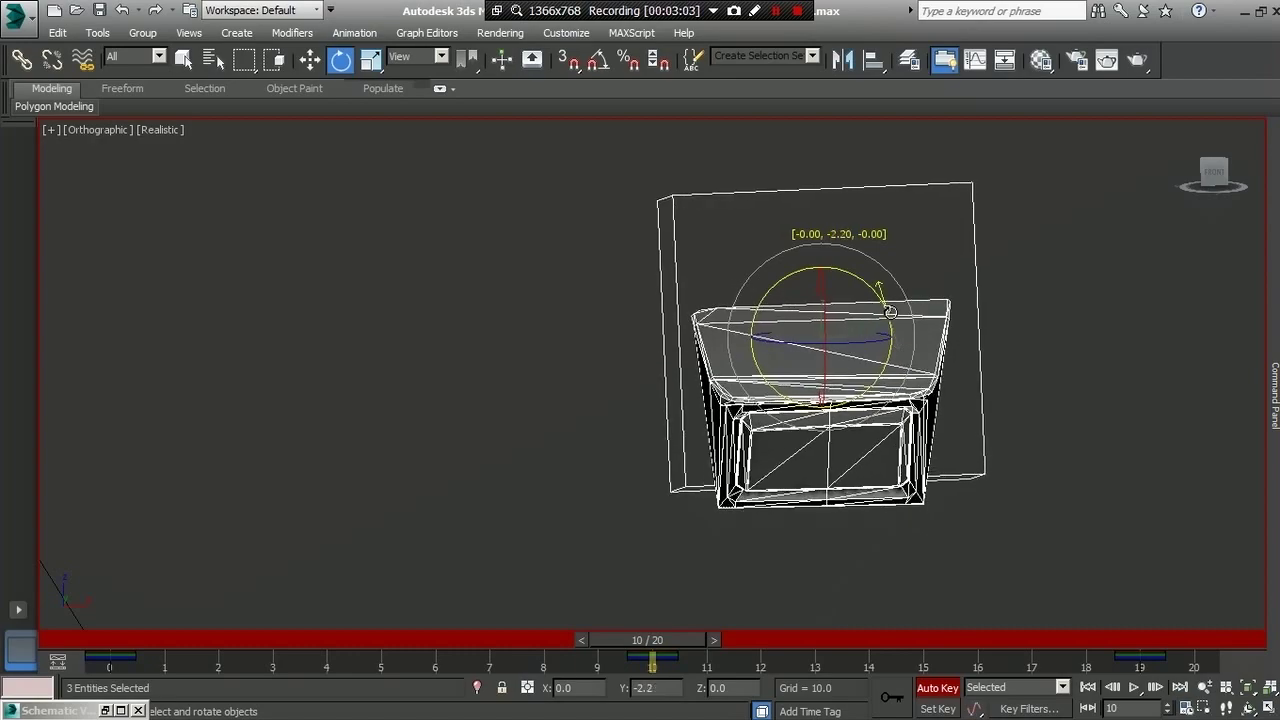
pyautogui.moveTo(890, 312); pyautogui.dragTo(890, 310)
pyautogui.rightClick(1078, 283)
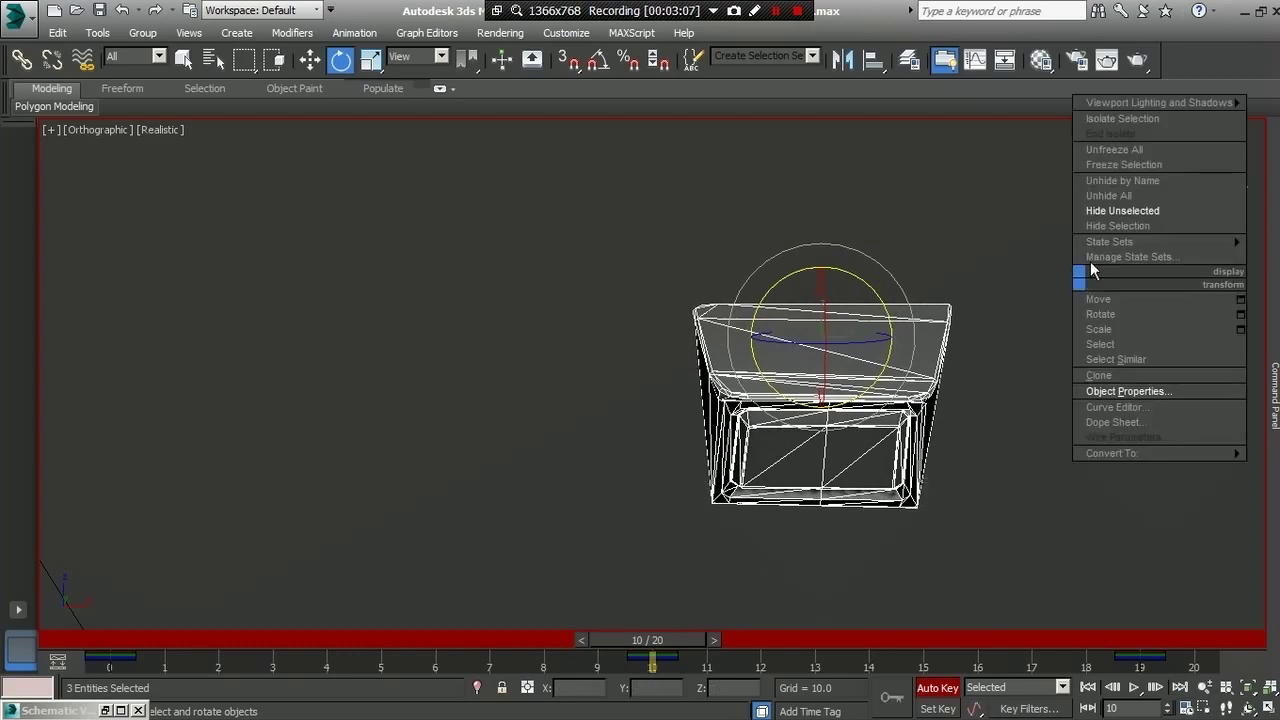
pyautogui.click(1113, 197)
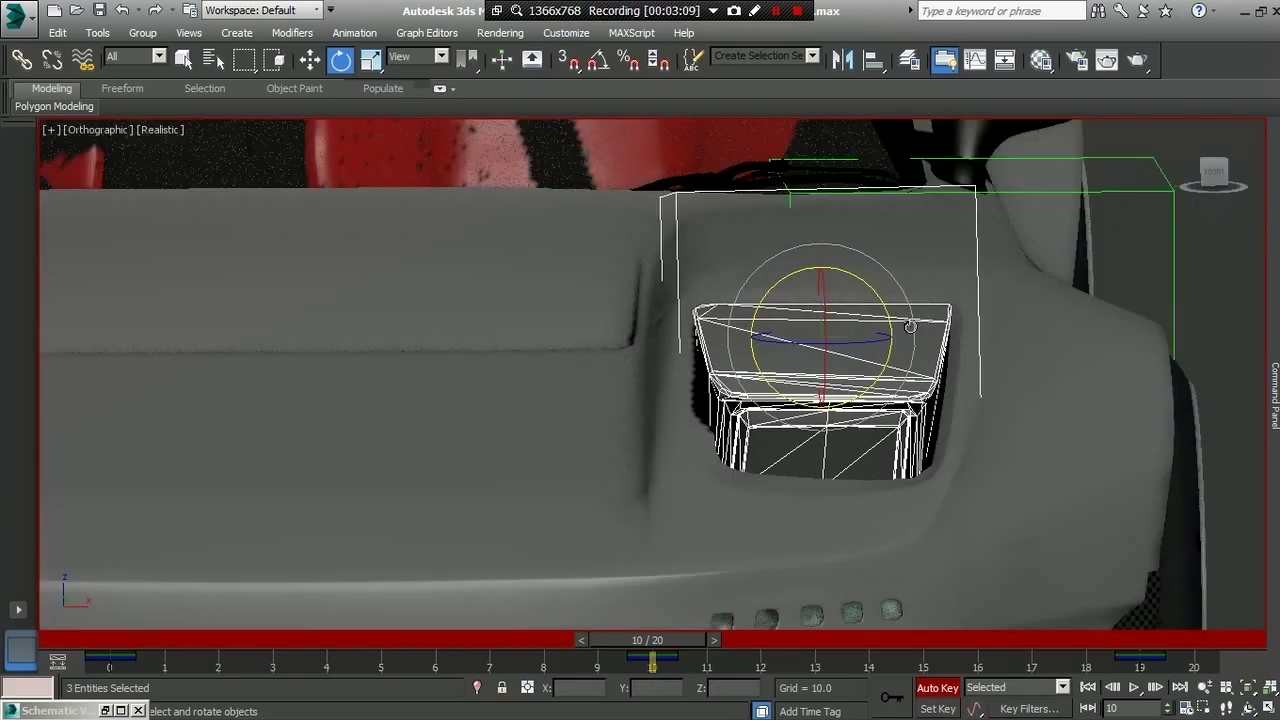
pyautogui.moveTo(1213, 172)
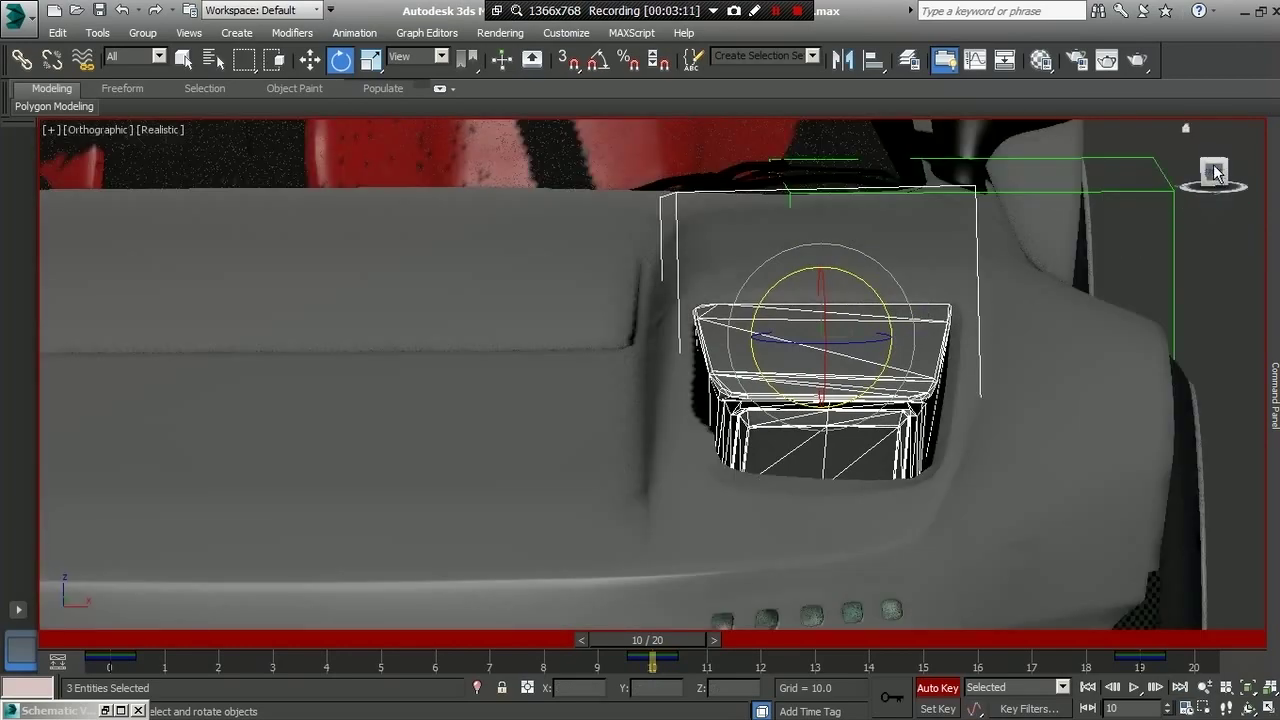
pyautogui.moveTo(1213, 172); pyautogui.dragTo(1160, 178)
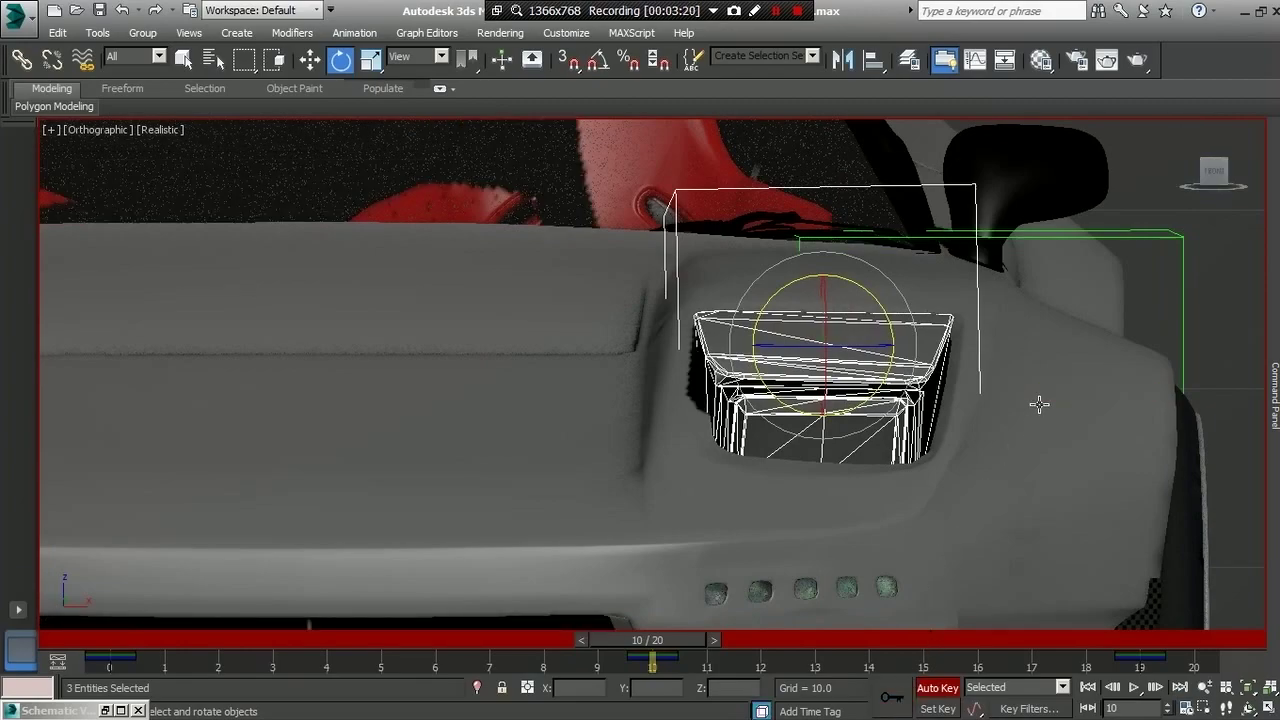
pyautogui.scroll(-2, 1039, 404)
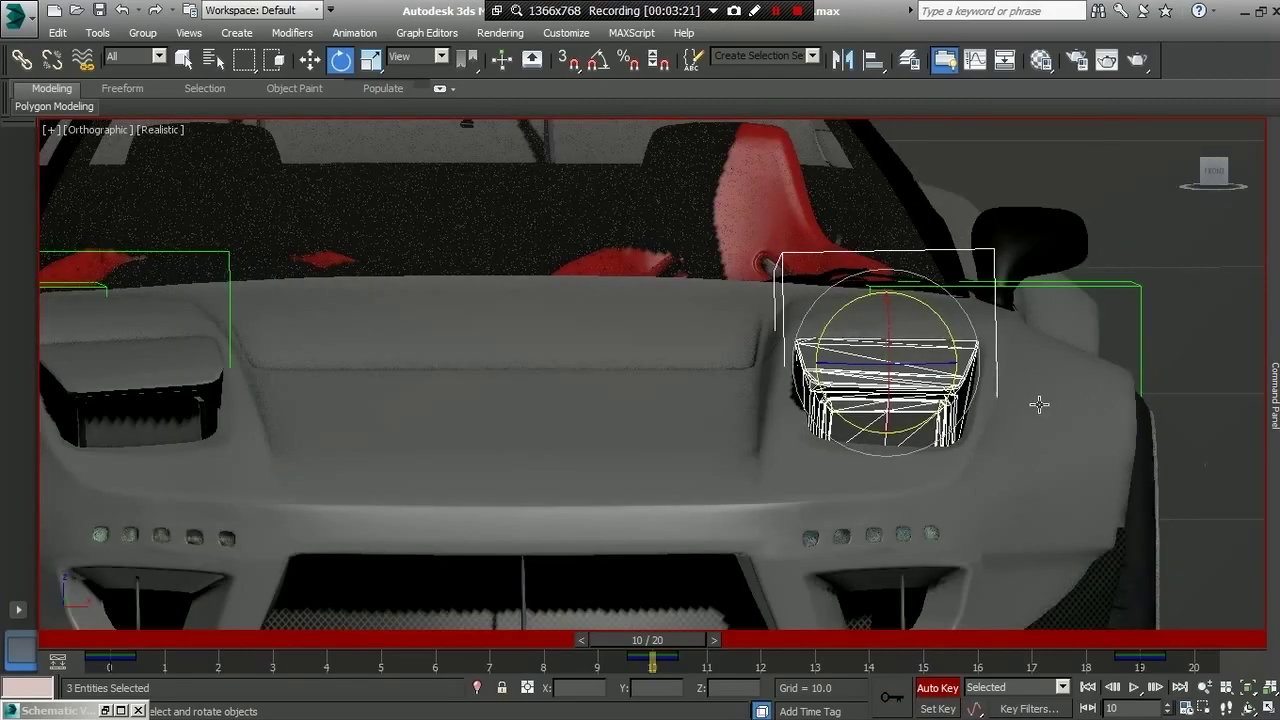
pyautogui.scroll(-2, 1039, 404)
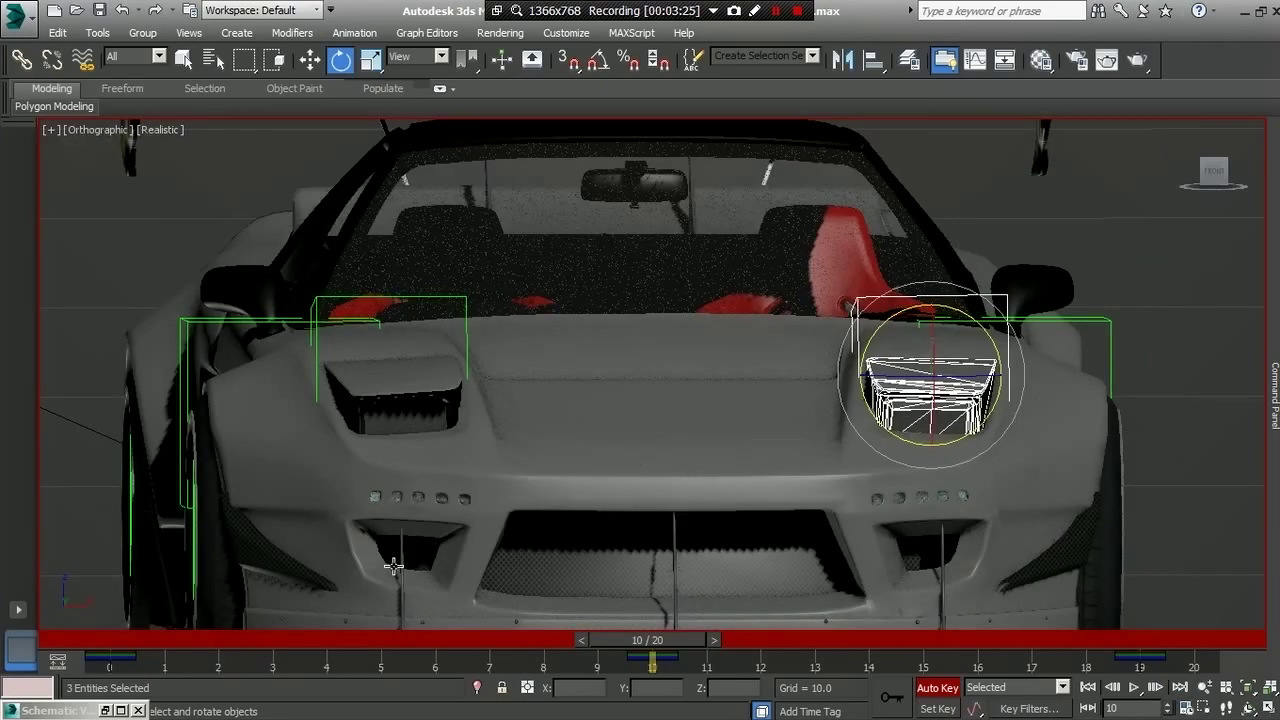
# - In Schematic View, box-select both headlight groups with their four headlight nodes
pyautogui.click(120, 710)
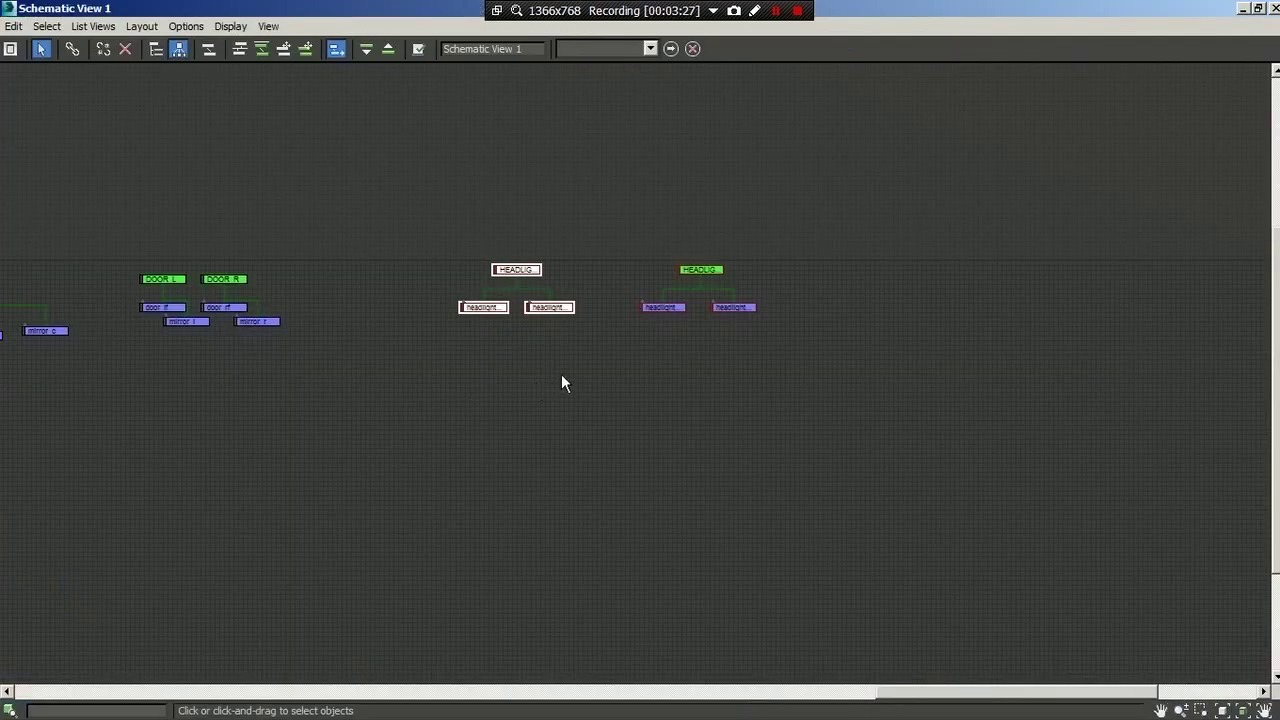
pyautogui.click(616, 343)
pyautogui.moveTo(768, 366); pyautogui.dragTo(385, 217)
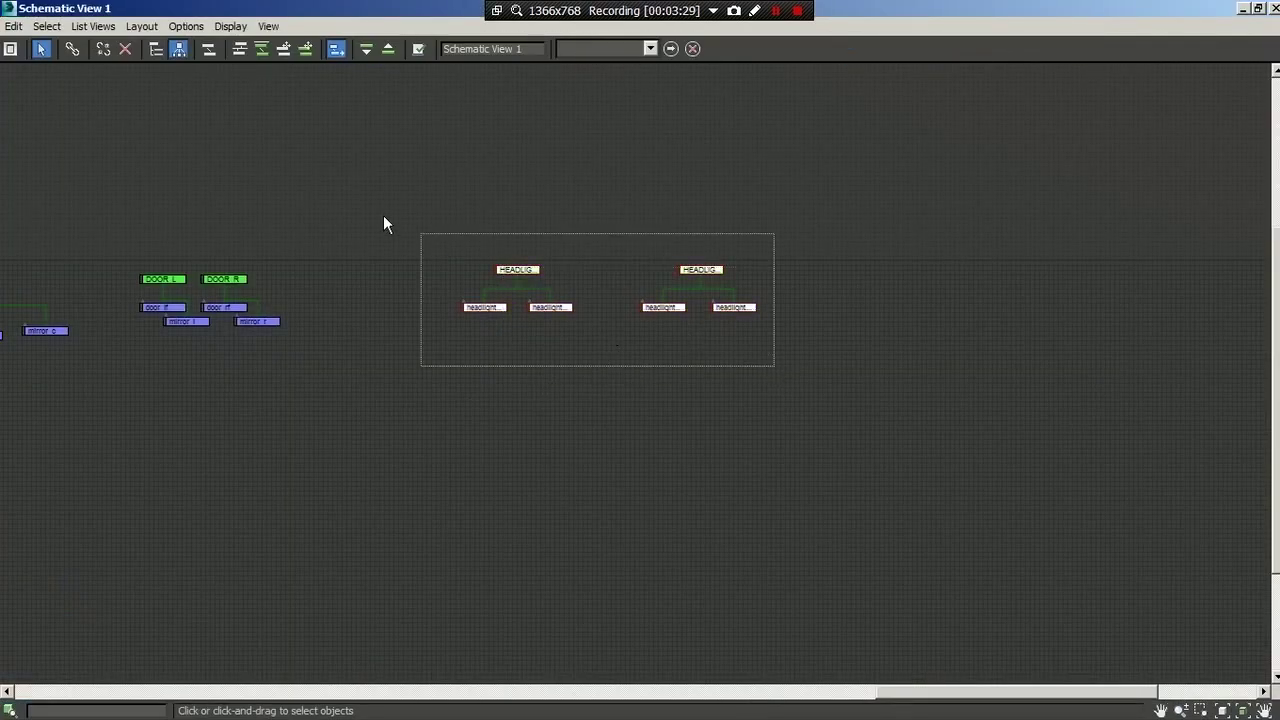
pyautogui.click(1245, 8)
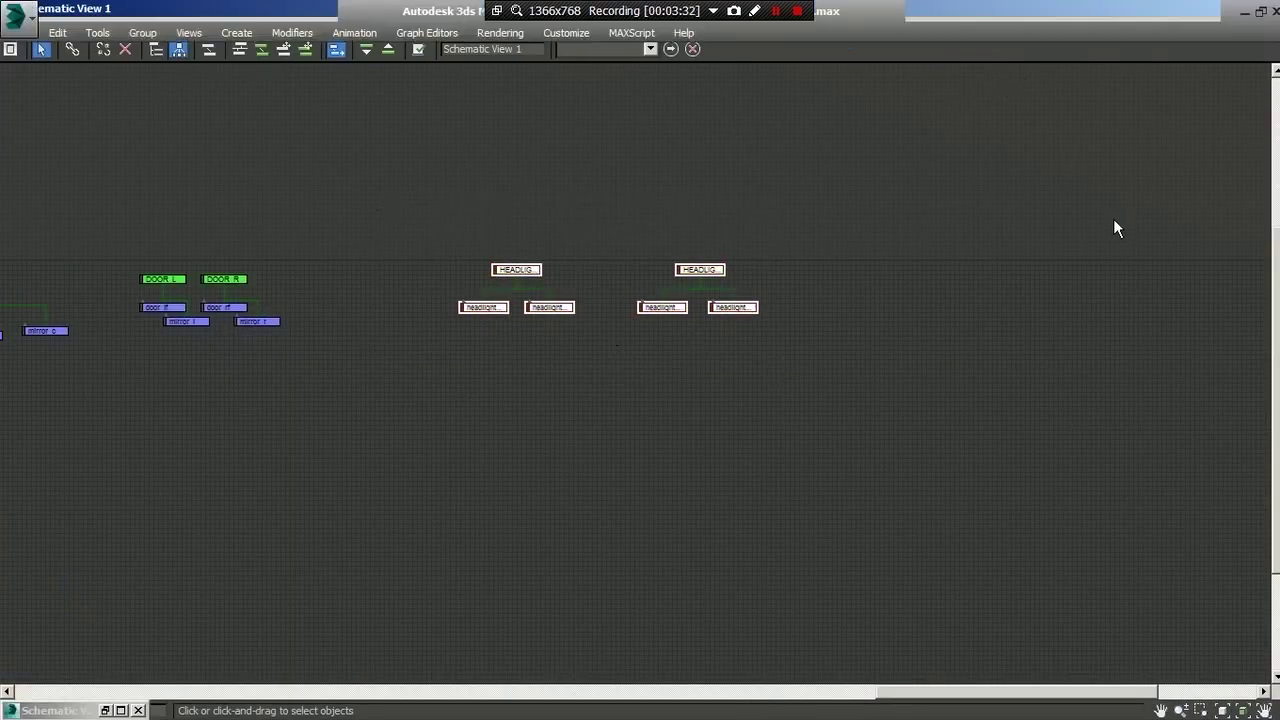
# - Isolate the two headlights with Hide Unselected and select only the left headlight parts
pyautogui.rightClick(1082, 234)
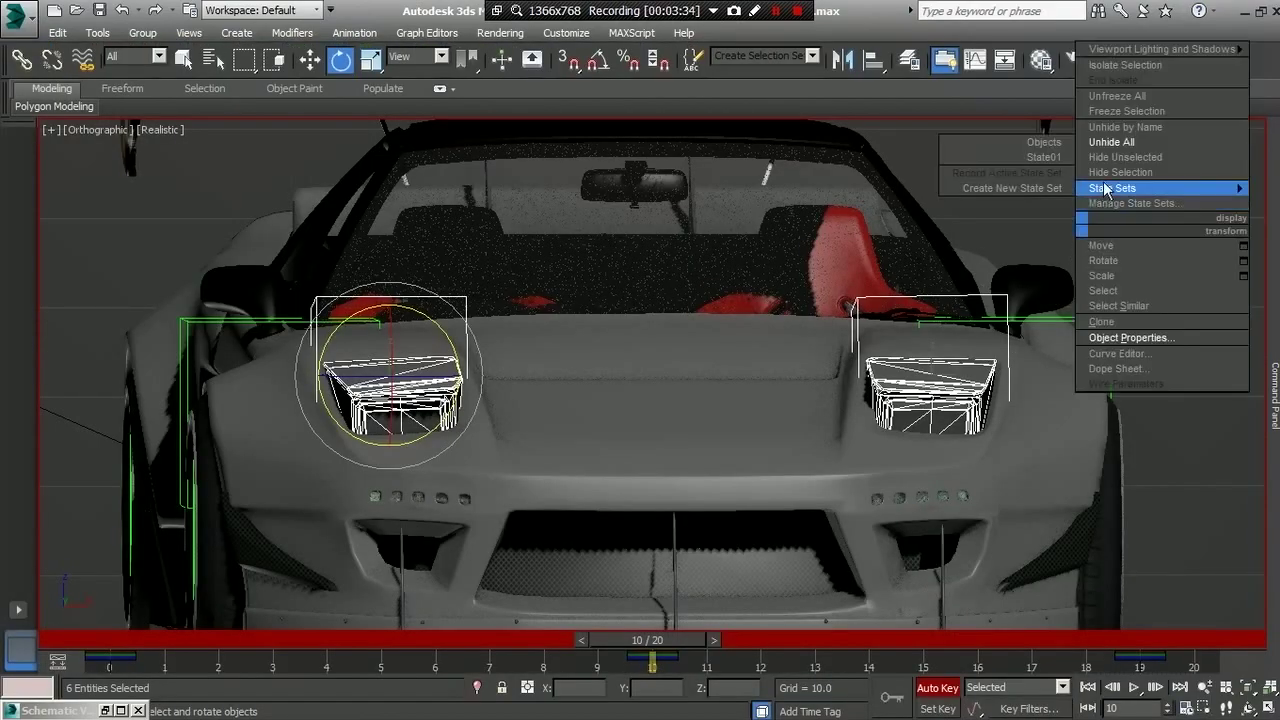
pyautogui.click(1105, 158)
pyautogui.click(533, 254)
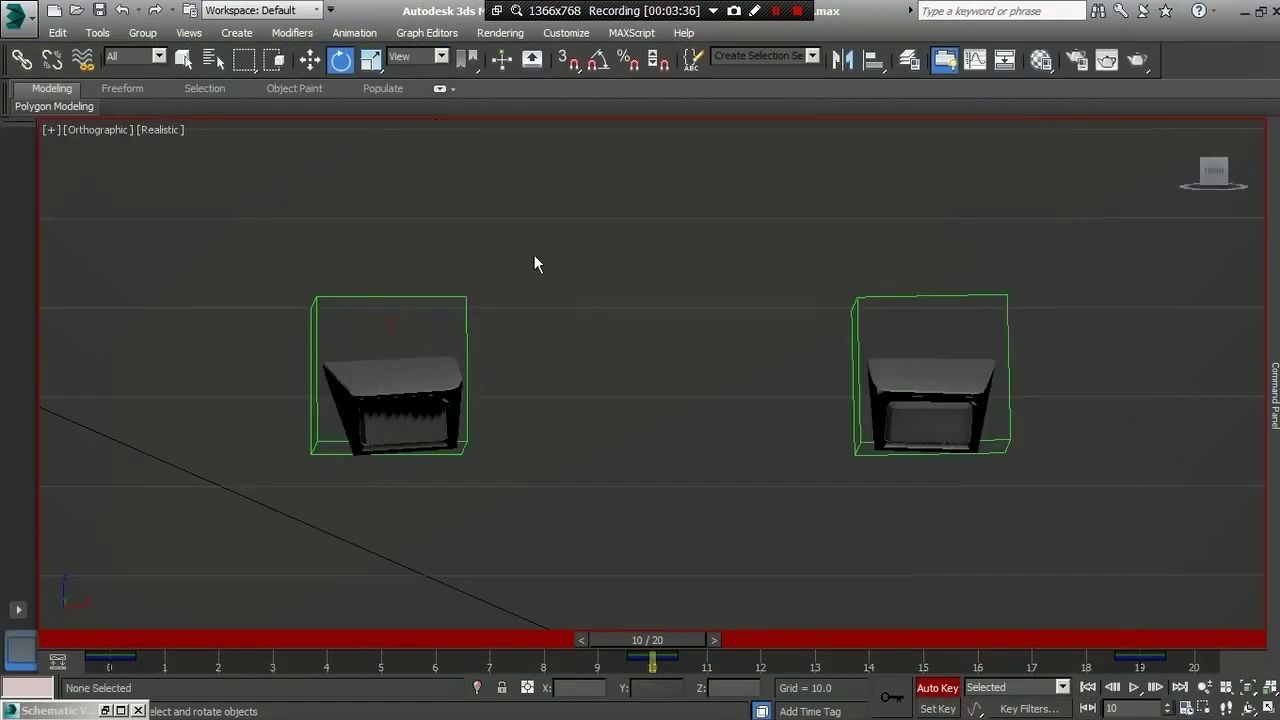
pyautogui.moveTo(533, 254); pyautogui.dragTo(284, 469)
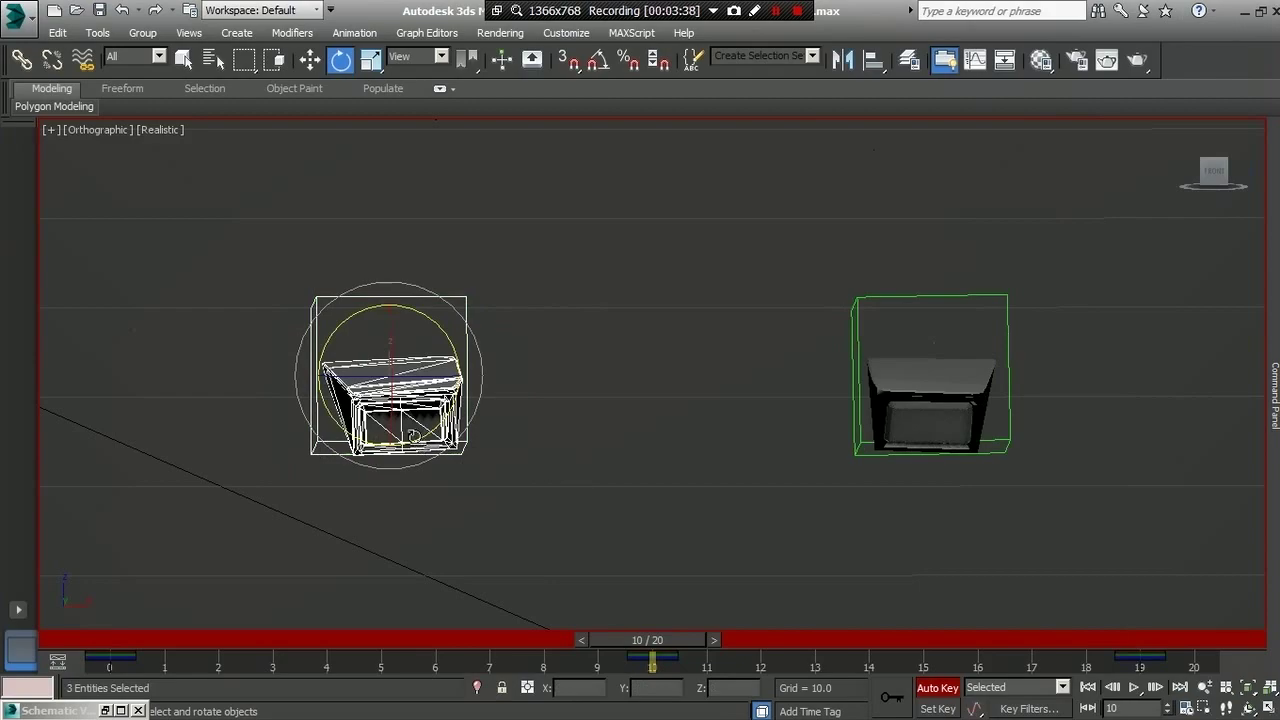
pyautogui.scroll(2, 398, 422)
pyautogui.scroll(2, 403, 330)
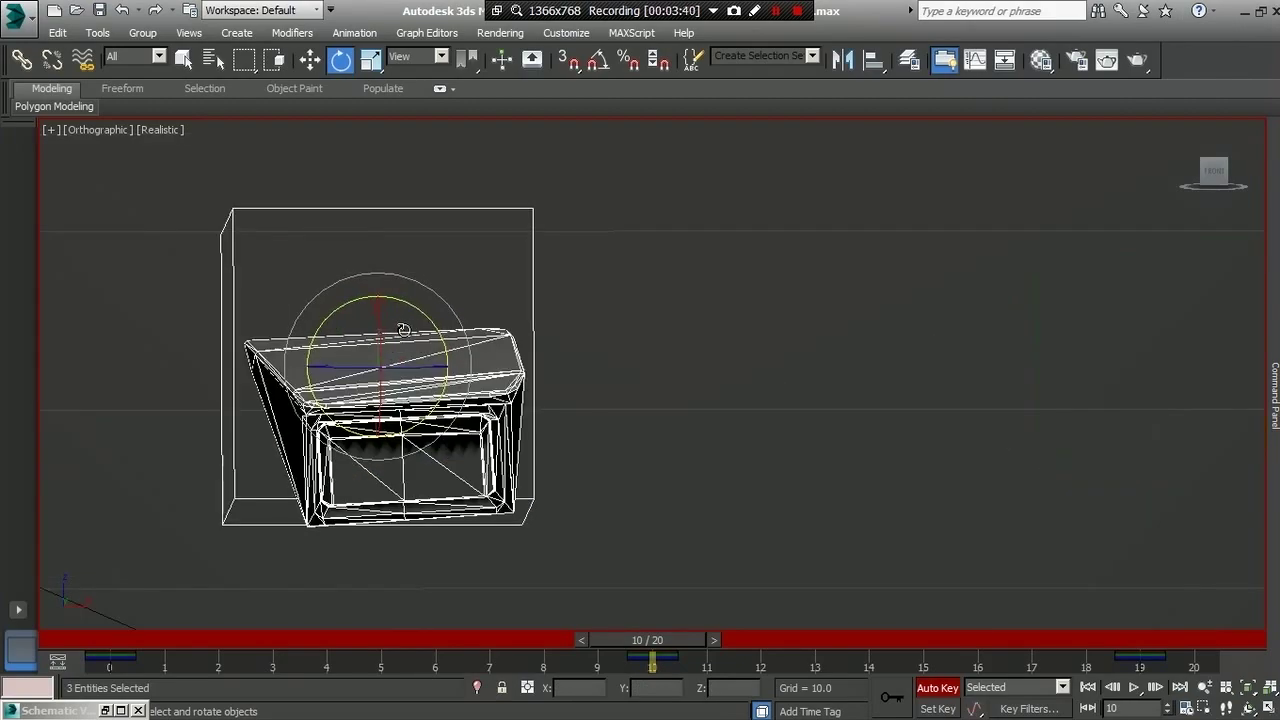
# - Tilt the left headlight slightly on Y, then Unhide All
pyautogui.moveTo(443, 348); pyautogui.dragTo(447, 351)
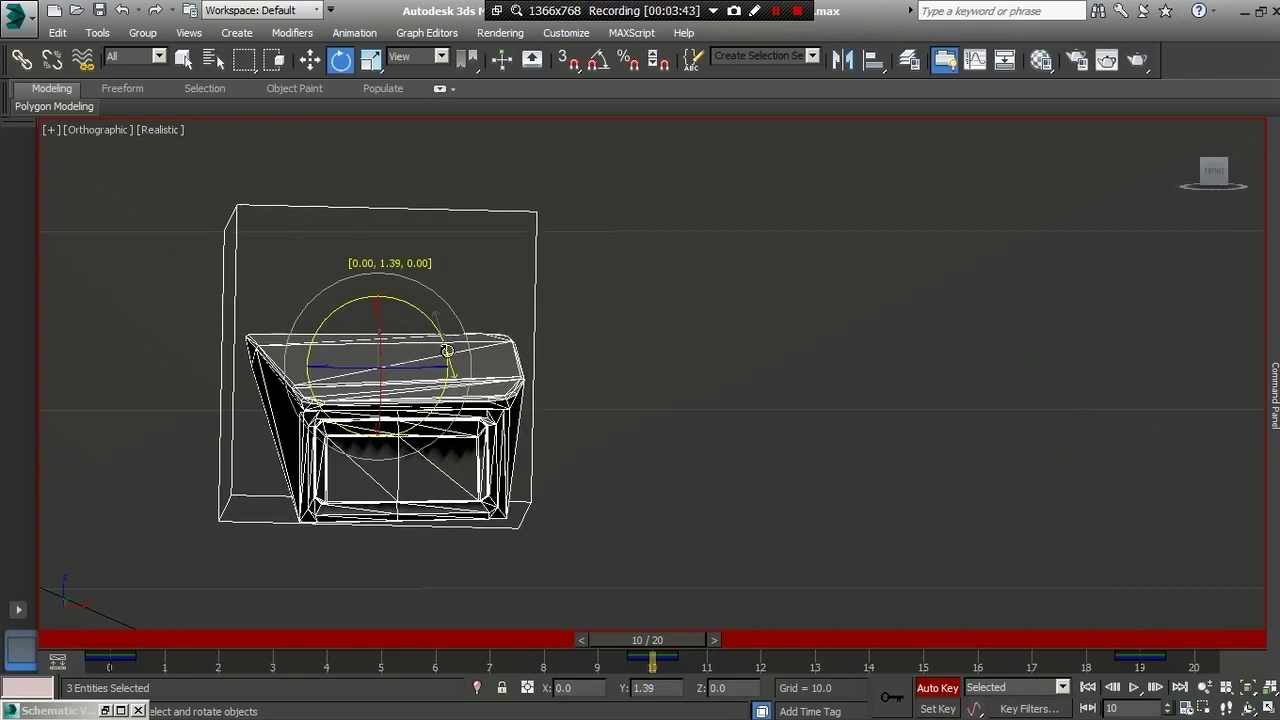
pyautogui.rightClick(706, 299)
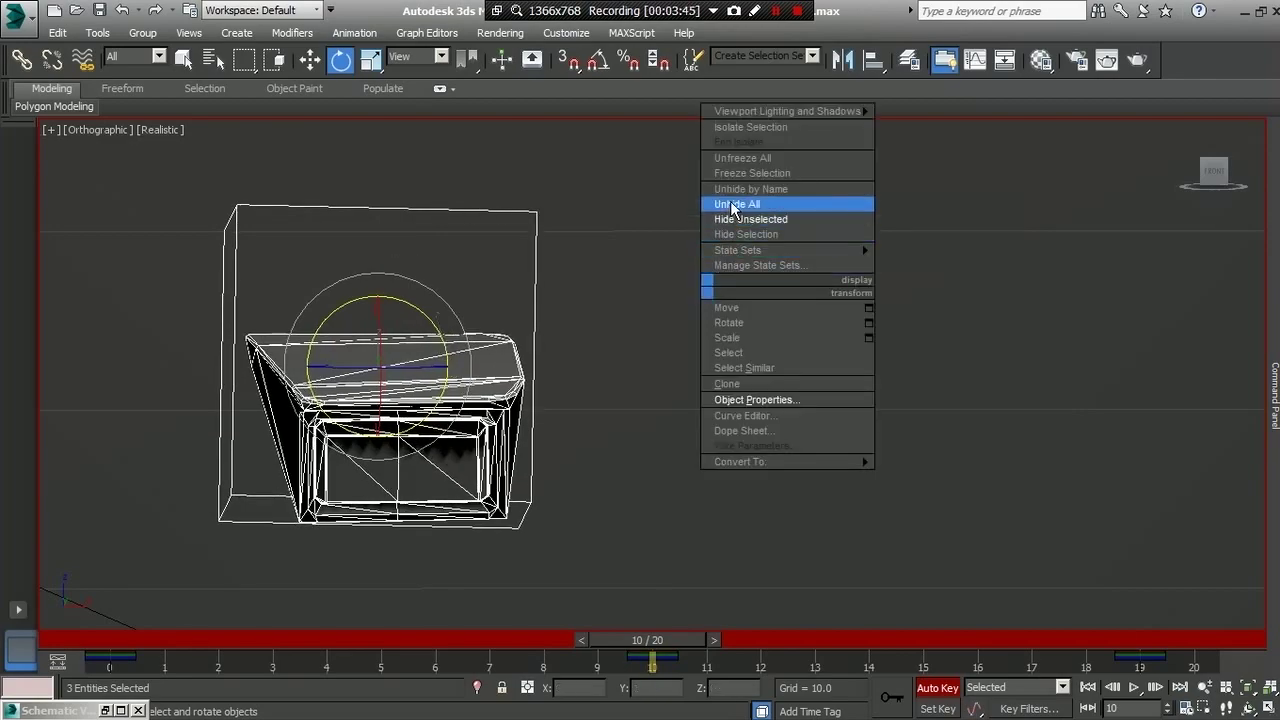
pyautogui.click(731, 204)
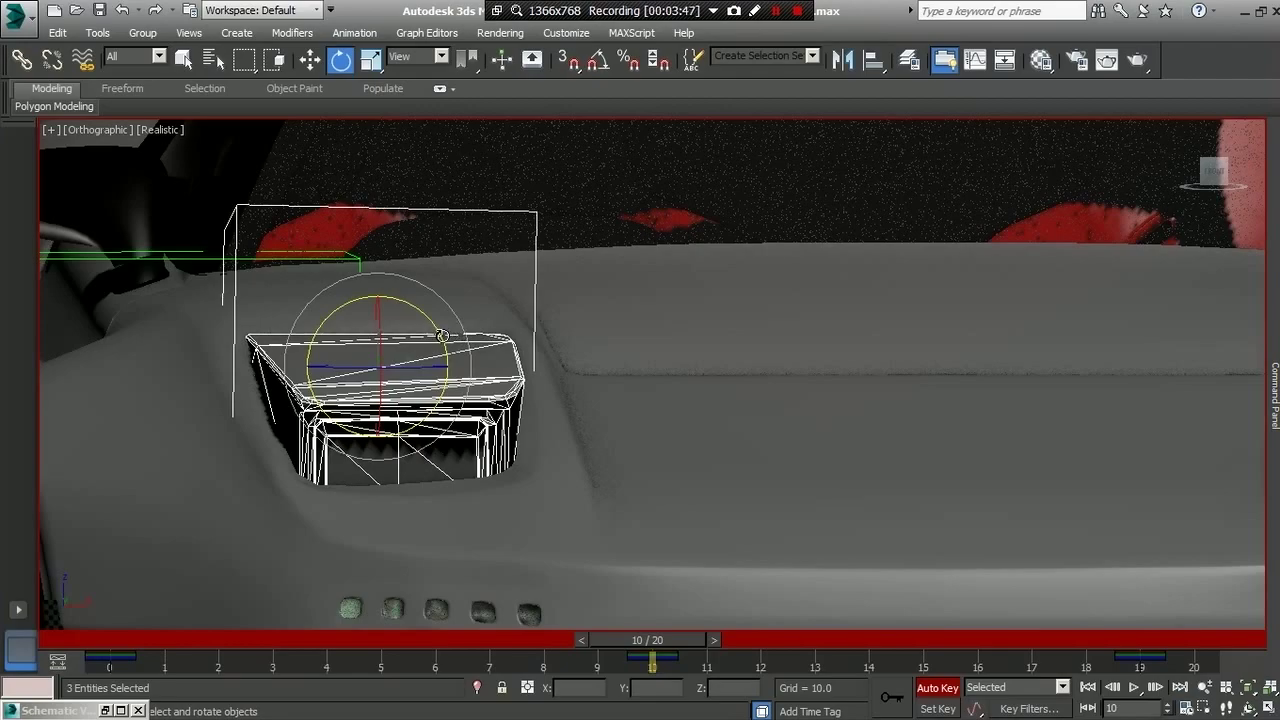
# - Nudge the left headlight's Y rotation back and forth to about -0.4, then zoom out
pyautogui.moveTo(443, 335); pyautogui.dragTo(453, 330)
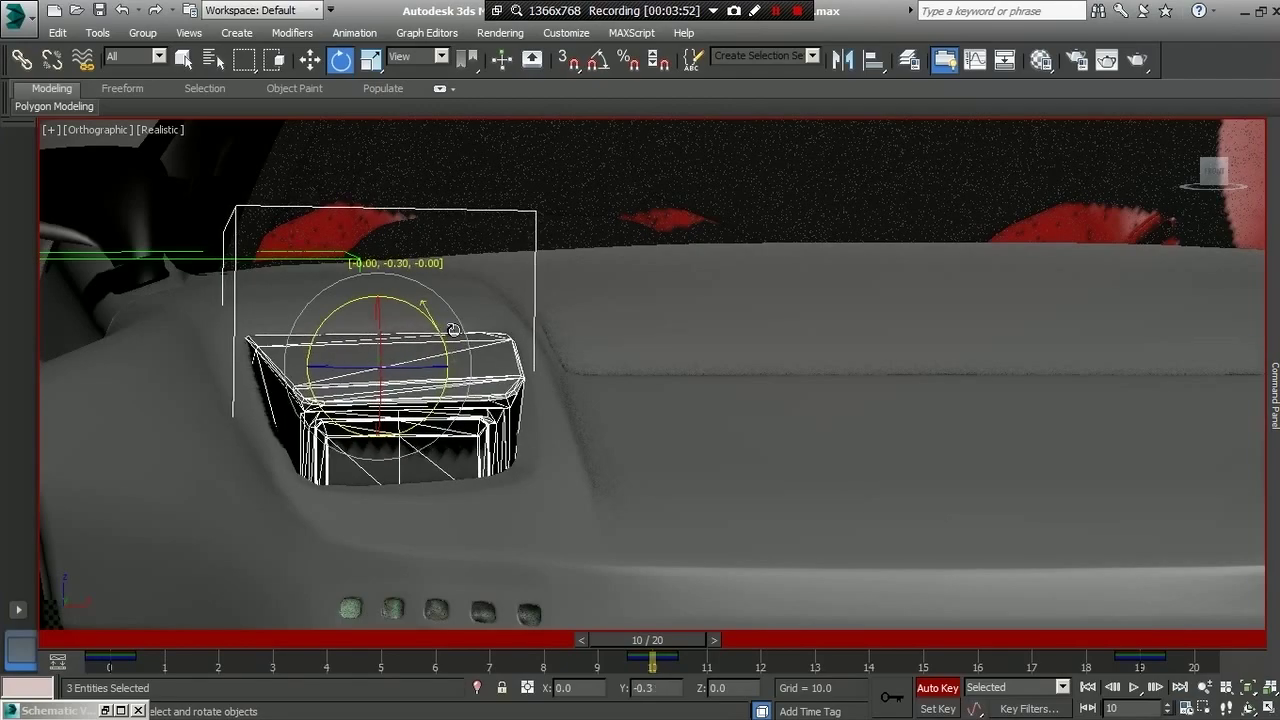
pyautogui.moveTo(453, 330); pyautogui.dragTo(452, 328)
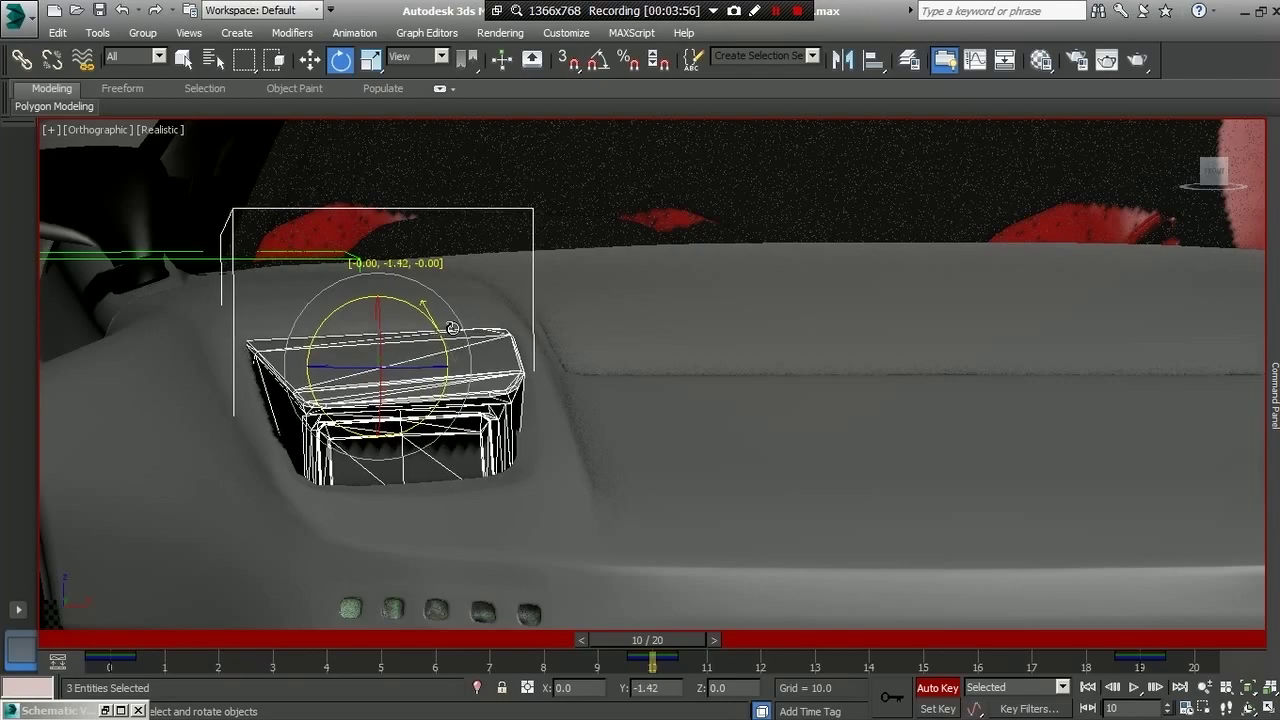
pyautogui.moveTo(454, 328); pyautogui.dragTo(457, 328)
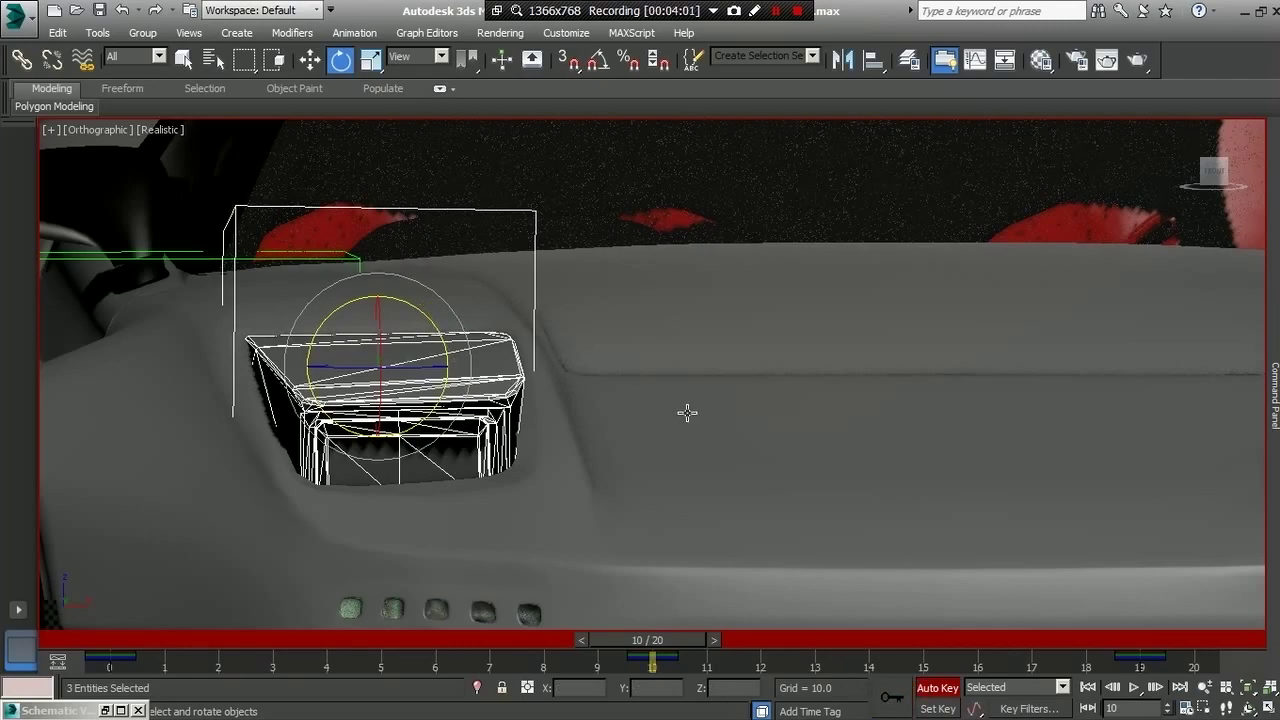
pyautogui.scroll(-2, 687, 412)
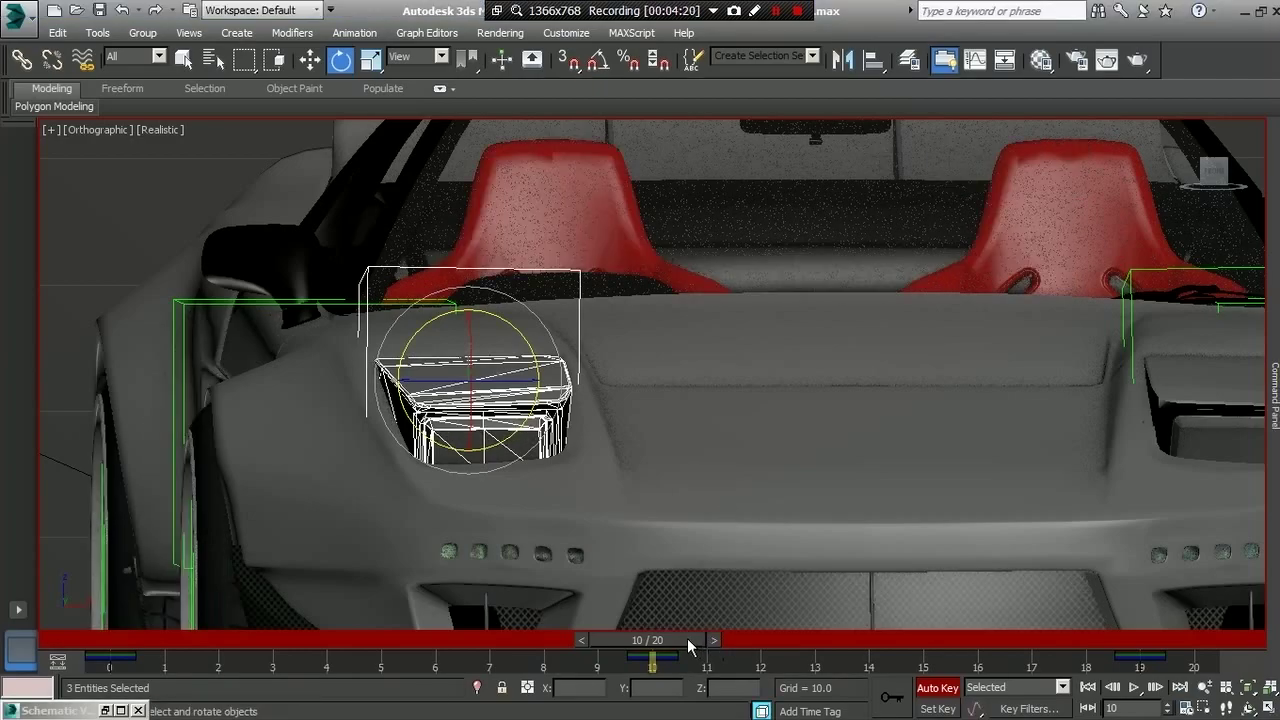
# - Scrub the timeline between frames 2 and 10 to review the left headlight's pop-up motion
pyautogui.moveTo(687, 638)
pyautogui.mouseDown()
pyautogui.moveTo(247, 619)
pyautogui.moveTo(694, 636)
pyautogui.moveTo(1159, 626)
pyautogui.mouseUp()
pyautogui.press('e')
pyautogui.moveTo(904, 338); pyautogui.dragTo(611, 329, button='middle')
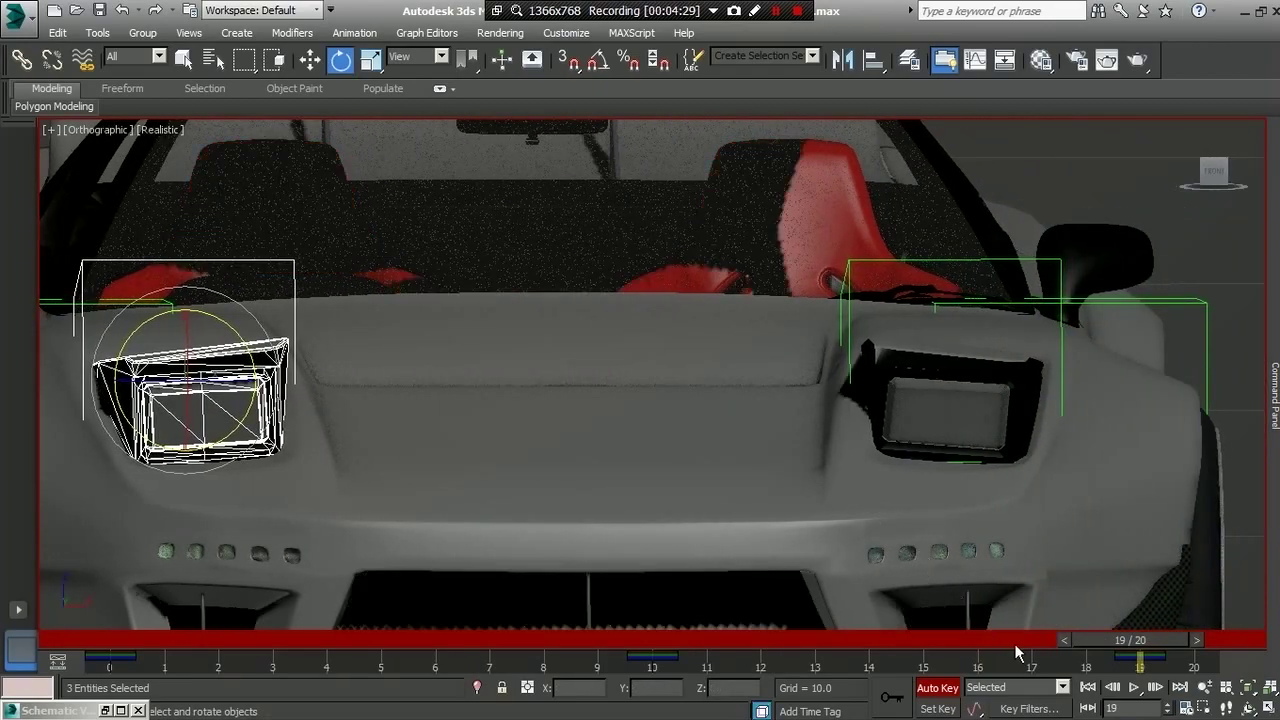
pyautogui.moveTo(1105, 635)
pyautogui.mouseDown()
pyautogui.moveTo(780, 603)
pyautogui.moveTo(648, 618)
pyautogui.moveTo(1113, 633)
pyautogui.mouseUp()
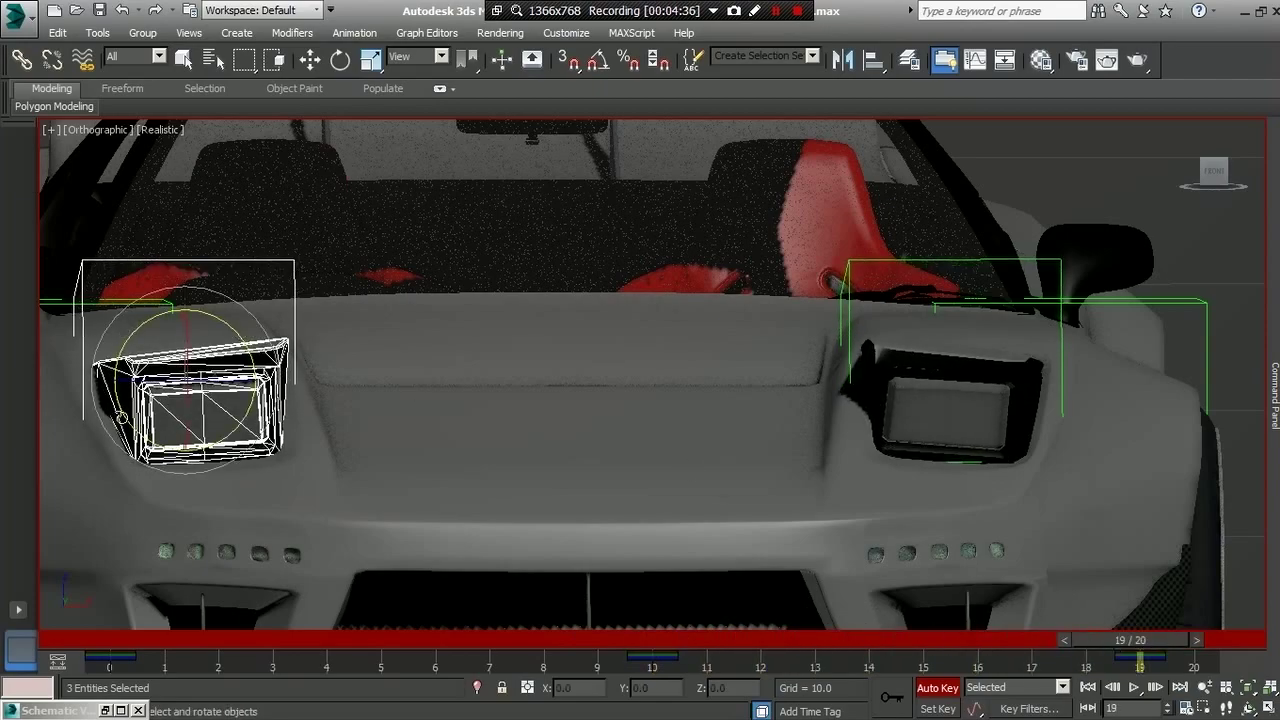
# - In Front view at frame 19, rotate the left headlight a further -1.37° about Z
pyautogui.press('e')
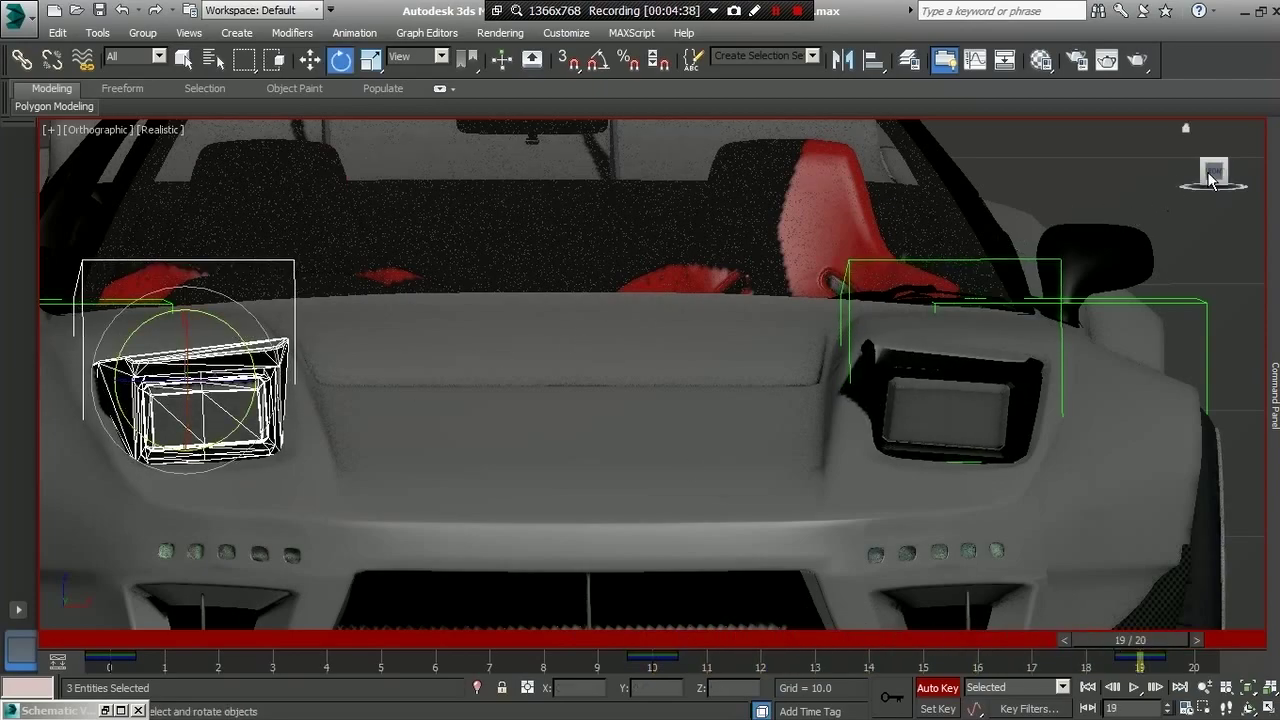
pyautogui.moveTo(1218, 178); pyautogui.dragTo(1225, 185)
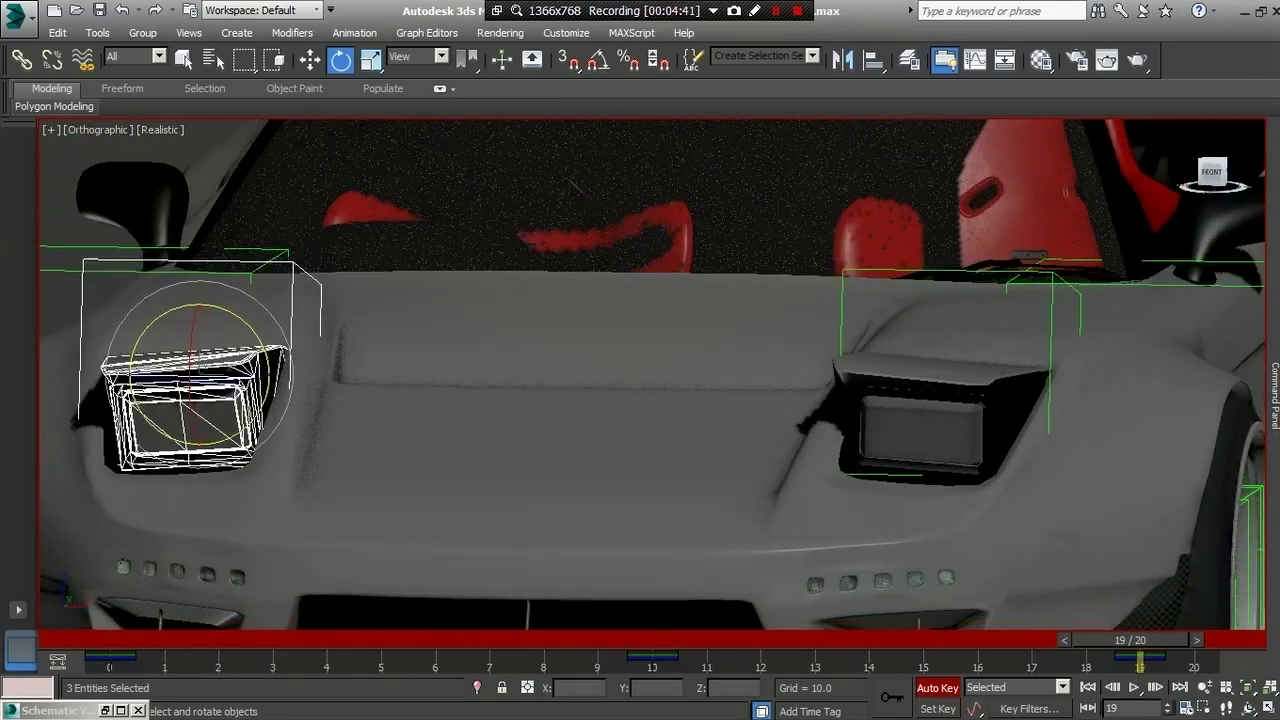
pyautogui.moveTo(363, 246); pyautogui.dragTo(760, 271, button='middle')
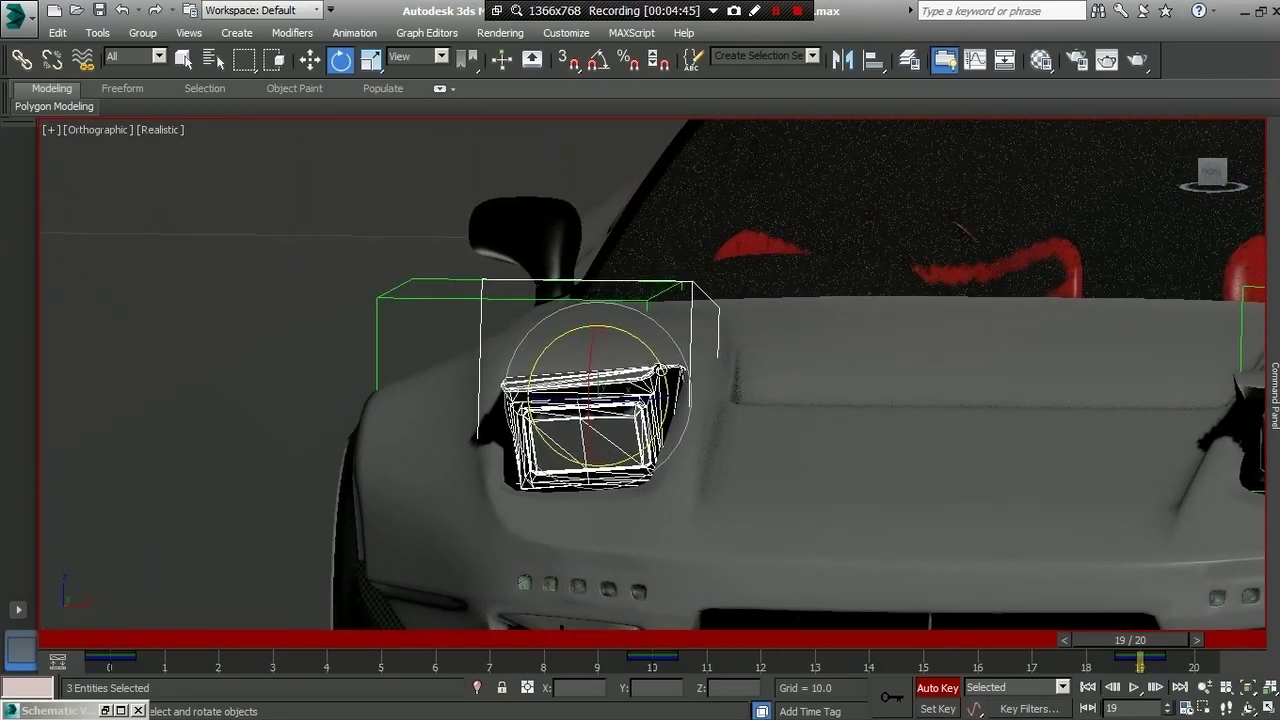
pyautogui.keyDown('alt'); pyautogui.moveTo(800, 310); pyautogui.dragTo(783, 351, button='middle'); pyautogui.keyUp('alt')
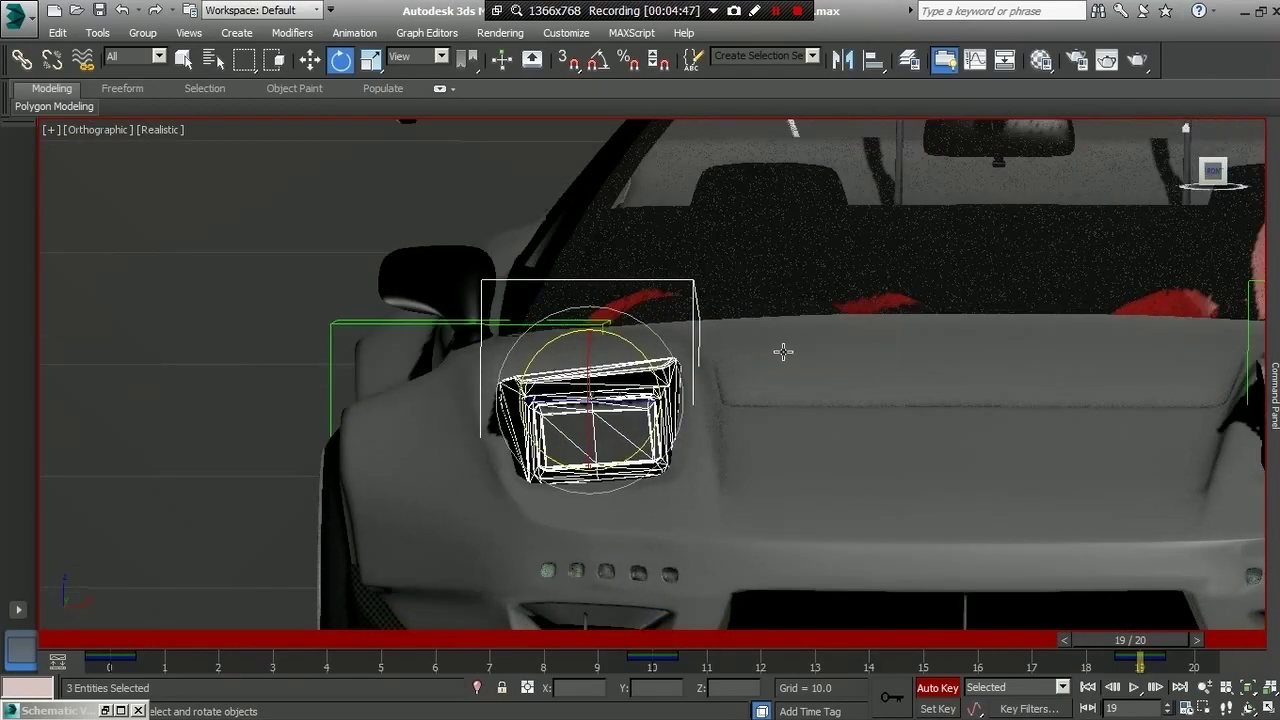
pyautogui.press('f')
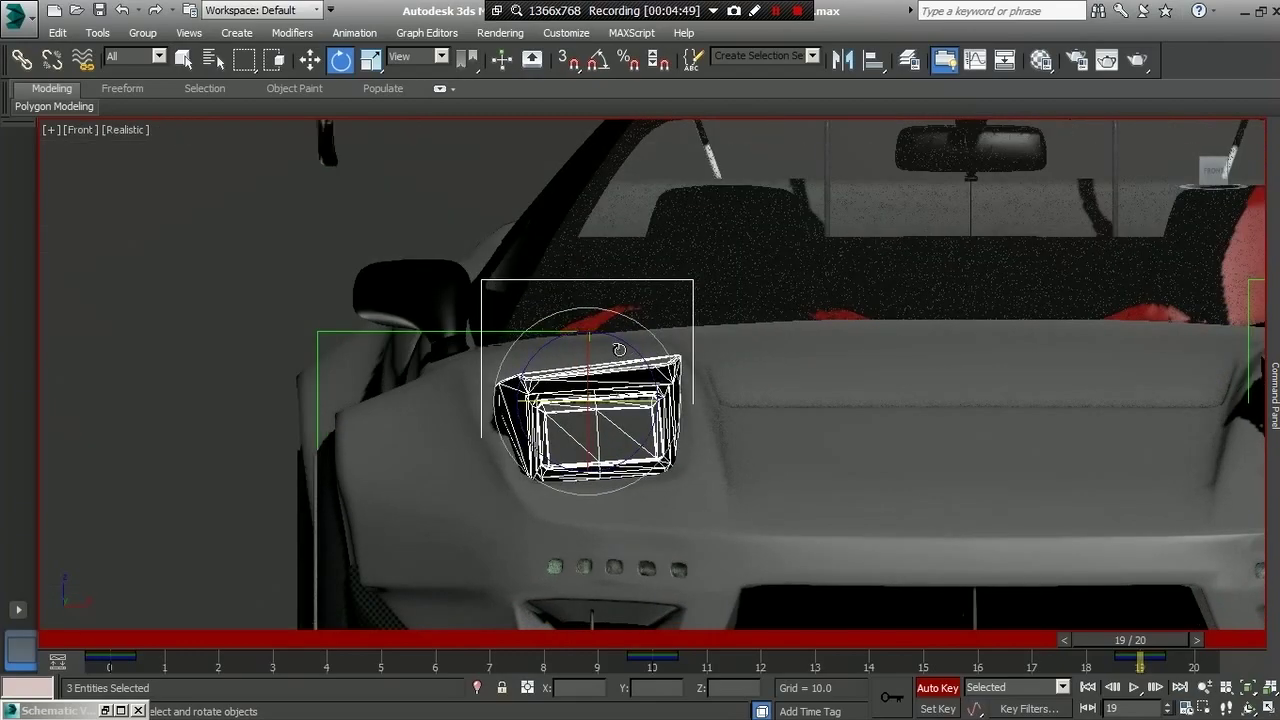
pyautogui.moveTo(619, 348); pyautogui.dragTo(625, 342)
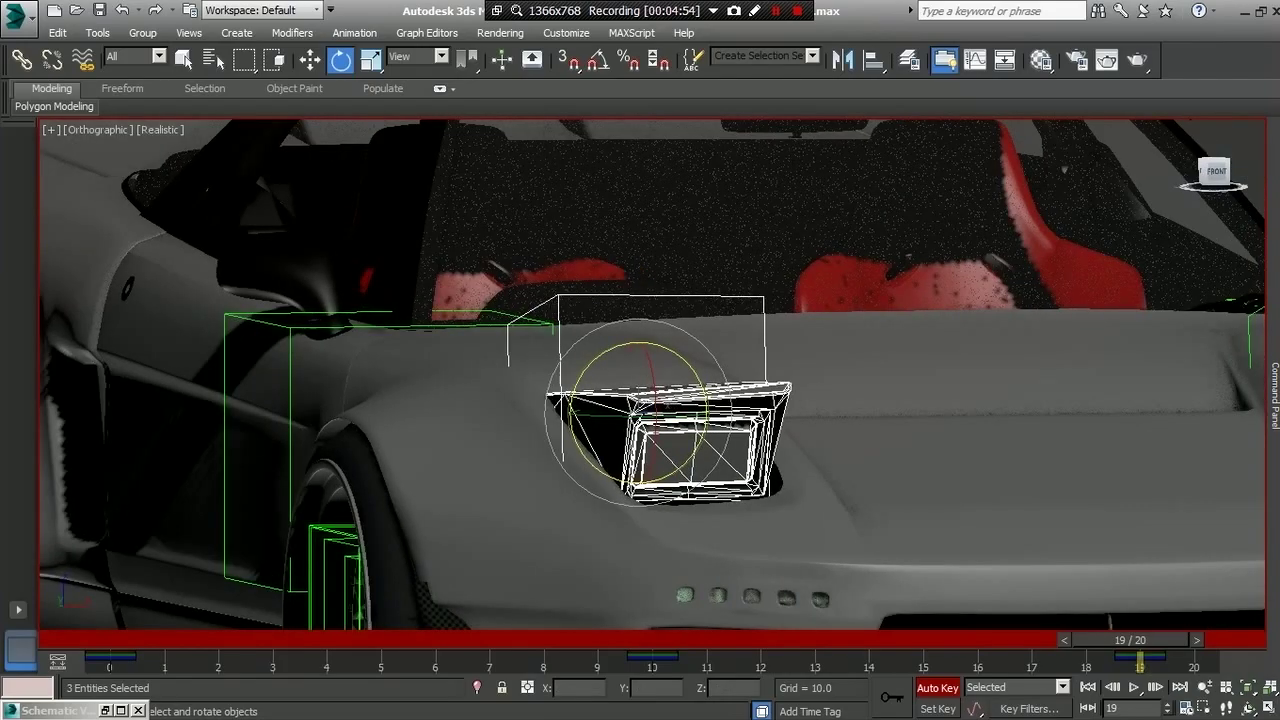
pyautogui.moveTo(1210, 172)
pyautogui.mouseDown()
pyautogui.moveTo(1225, 180)
pyautogui.moveTo(1105, 196)
pyautogui.mouseUp()
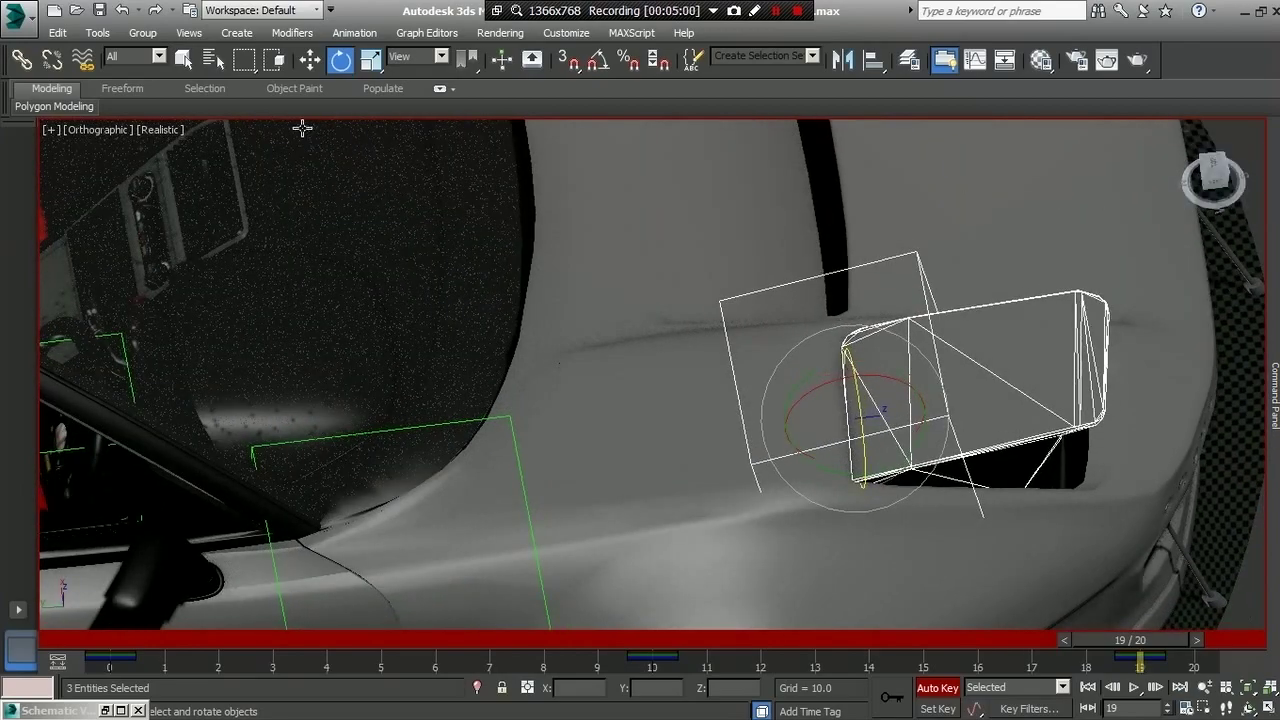
# - Nudge the left headlight slightly with Select and Move, checking it at frame 16
pyautogui.click(310, 61)
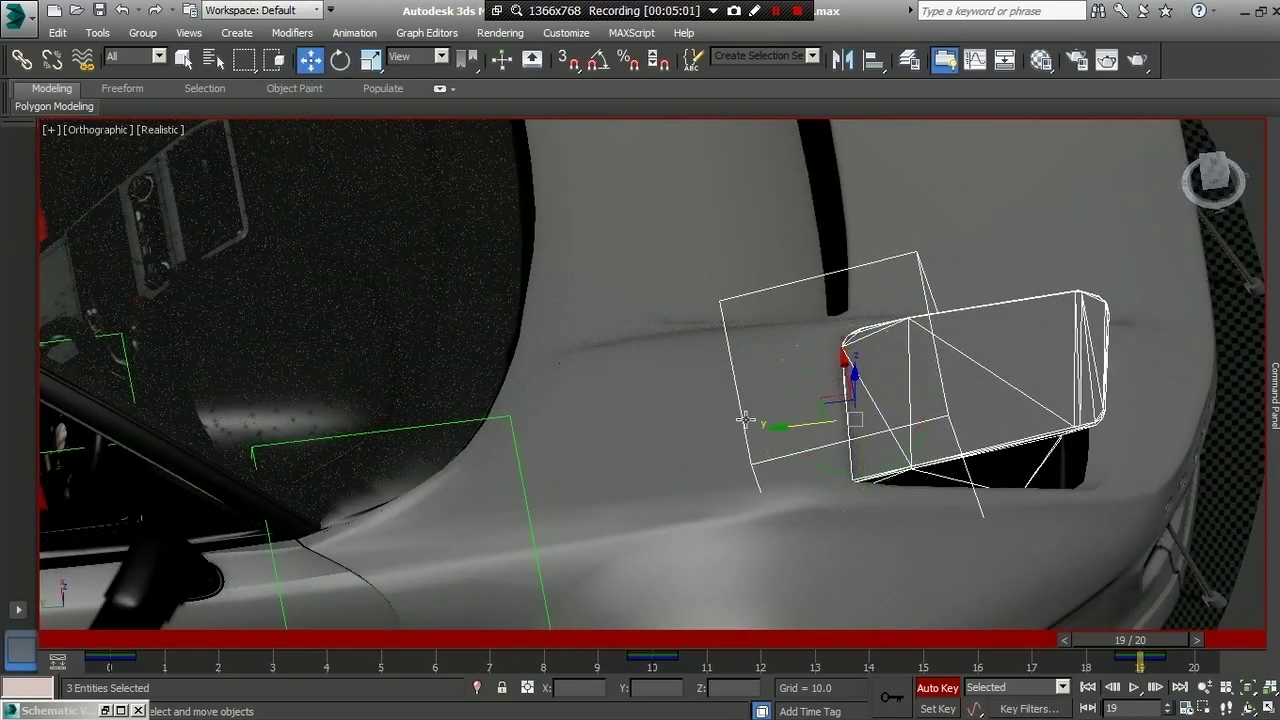
pyautogui.moveTo(779, 427); pyautogui.dragTo(784, 427)
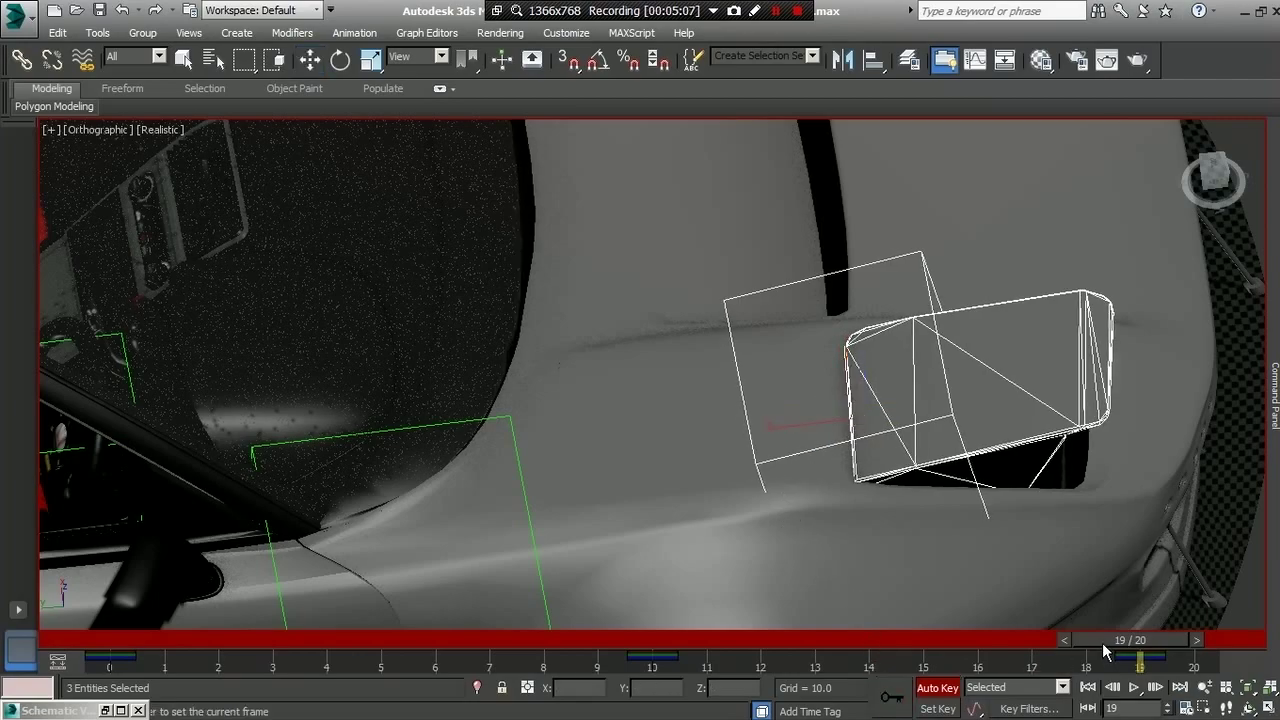
pyautogui.moveTo(1102, 642)
pyautogui.mouseDown()
pyautogui.moveTo(231, 578)
pyautogui.moveTo(1125, 645)
pyautogui.mouseUp()
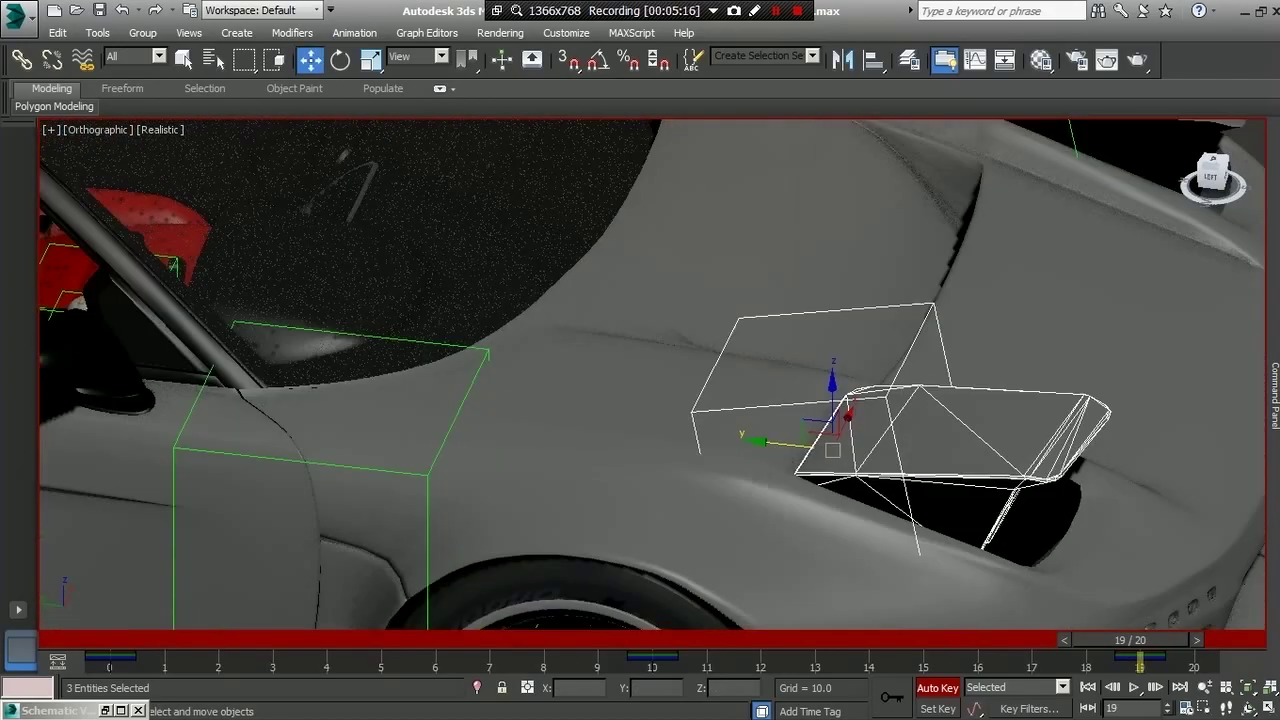
pyautogui.click(1220, 170)
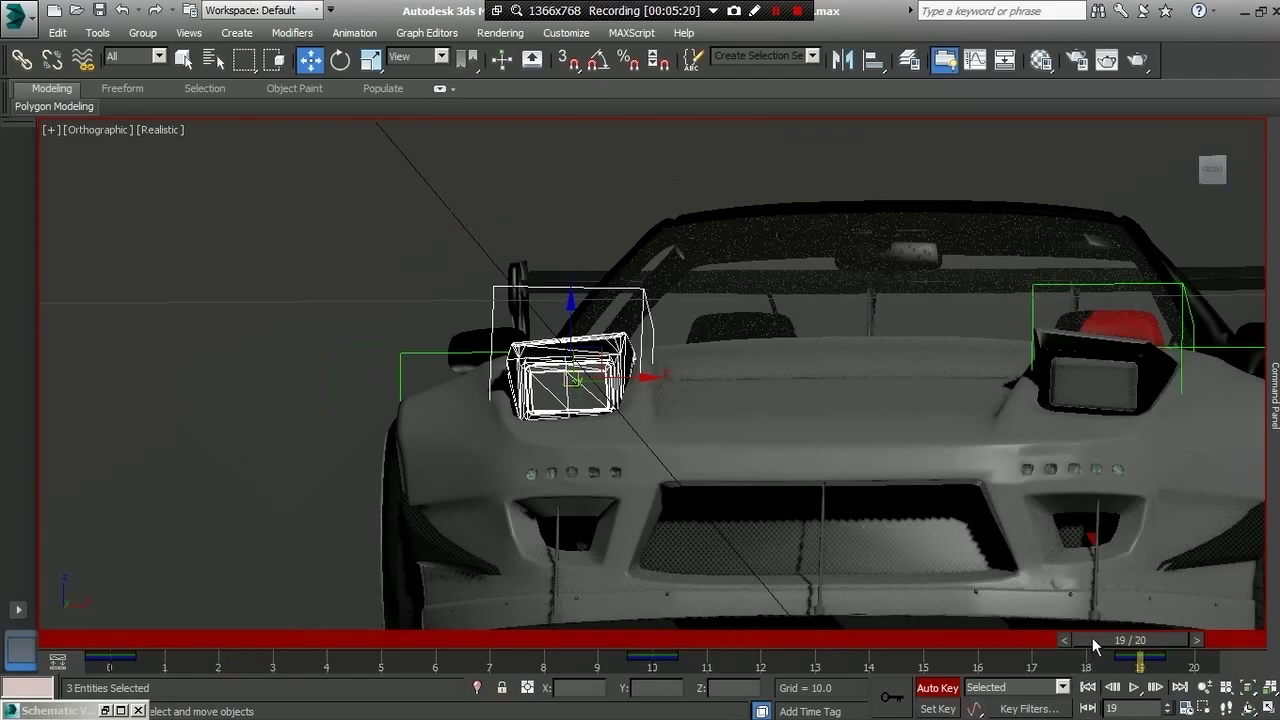
# - Scrub from frame 1 to 19 to check the opening, then restore Schematic View
pyautogui.moveTo(1092, 637); pyautogui.dragTo(127, 622)
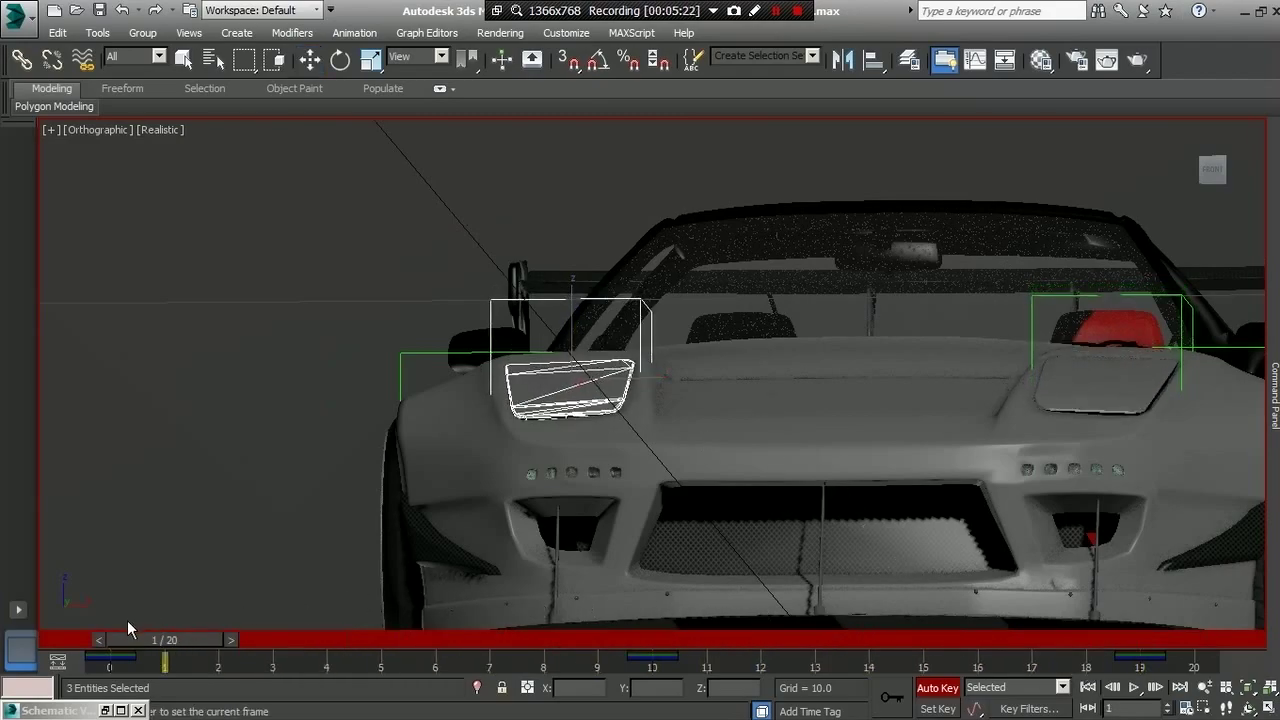
pyautogui.moveTo(120, 625); pyautogui.dragTo(1111, 646)
pyautogui.press('w')
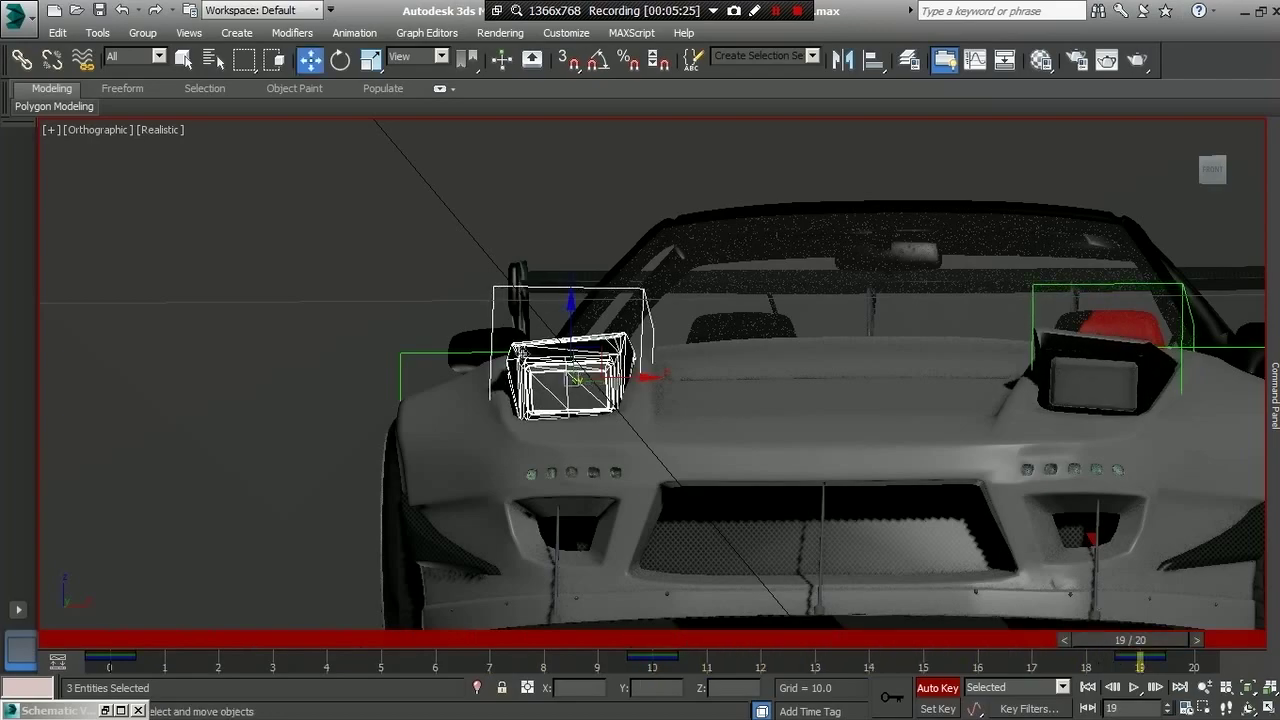
pyautogui.click(121, 710)
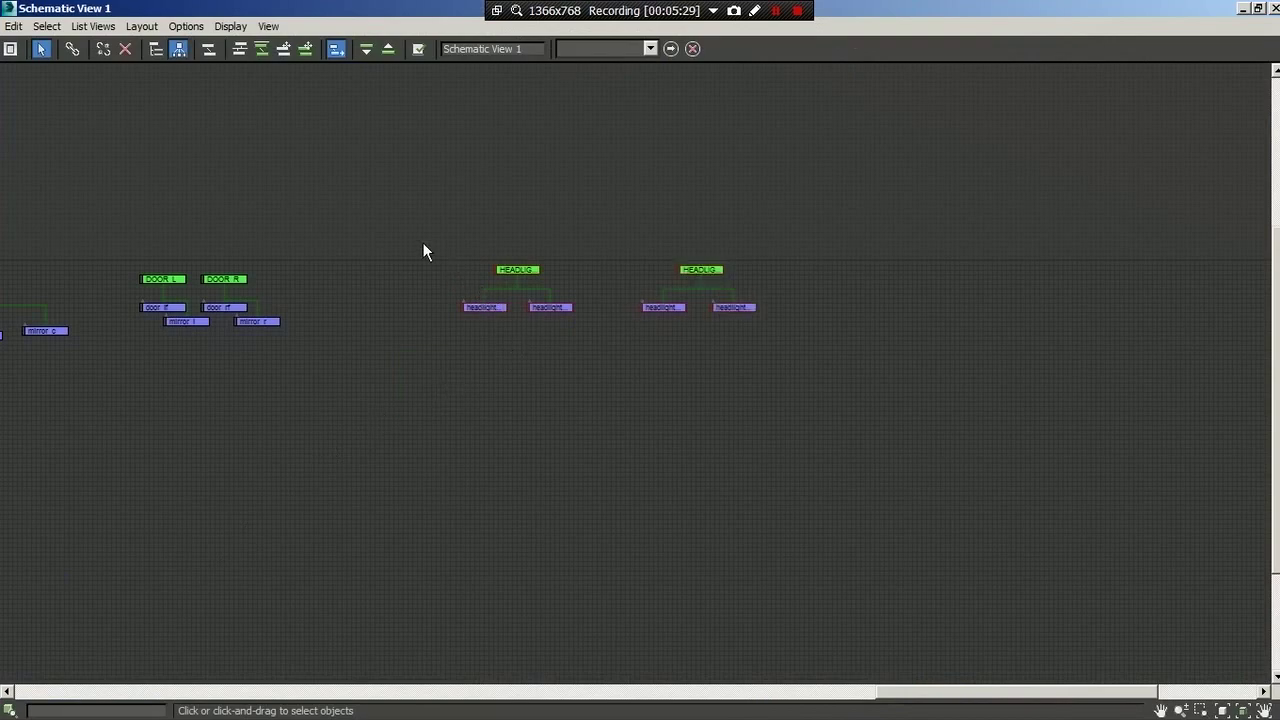
# - Box-select the four HEADLIGHT nodes and isolate them in the viewport
pyautogui.moveTo(422, 242); pyautogui.dragTo(923, 367)
pyautogui.click(1242, 8)
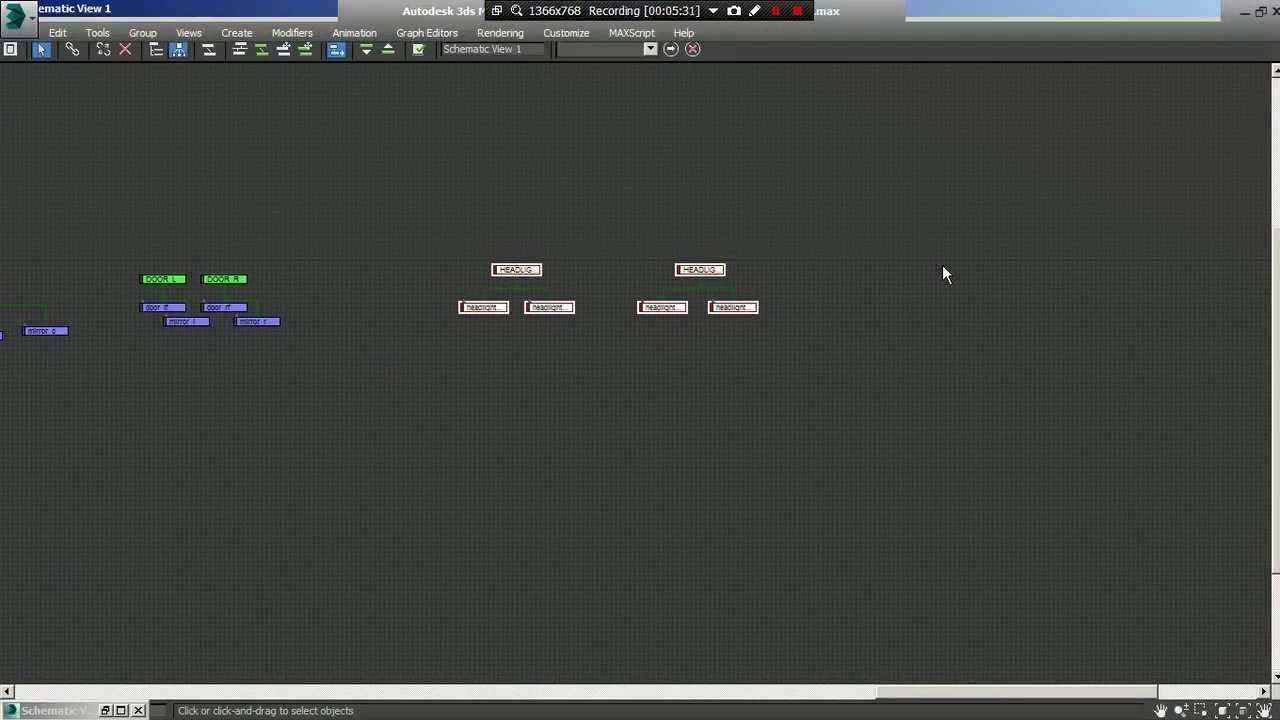
pyautogui.rightClick(472, 208)
pyautogui.click(505, 150)
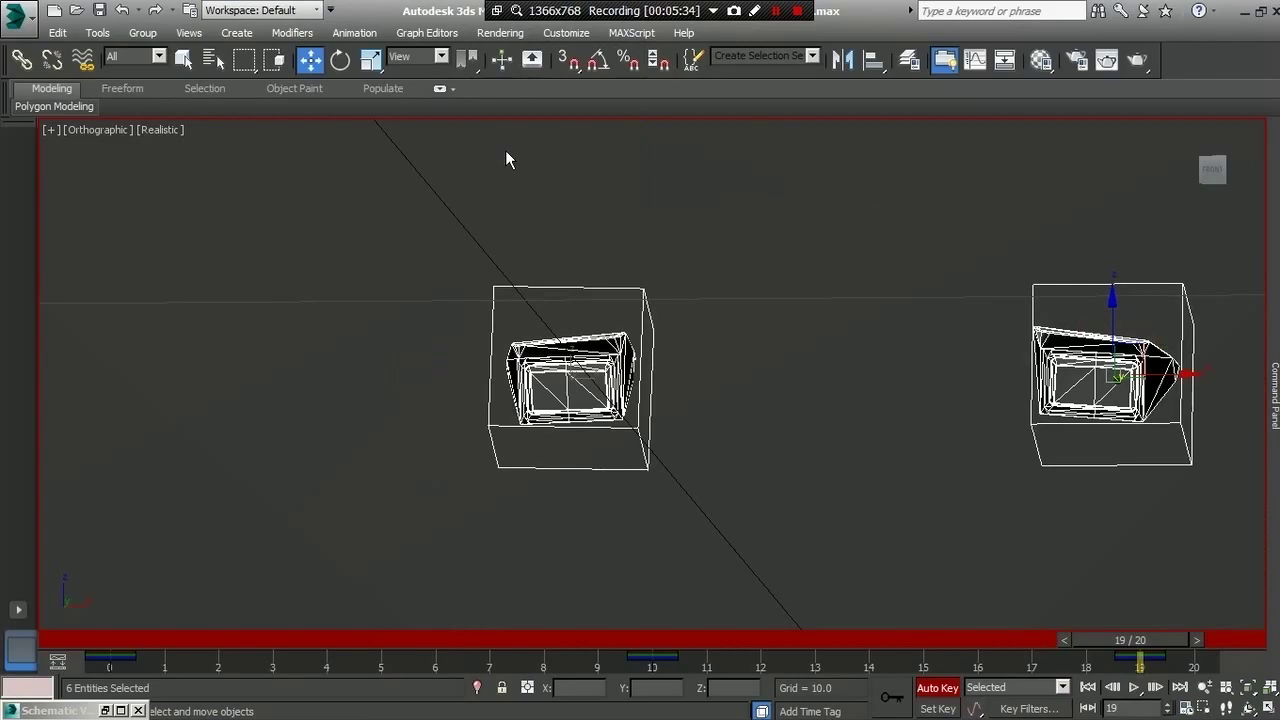
# - Select the right headlight assembly, unhide the rest of the car, and exit isolation
pyautogui.moveTo(931, 237); pyautogui.dragTo(1250, 500)
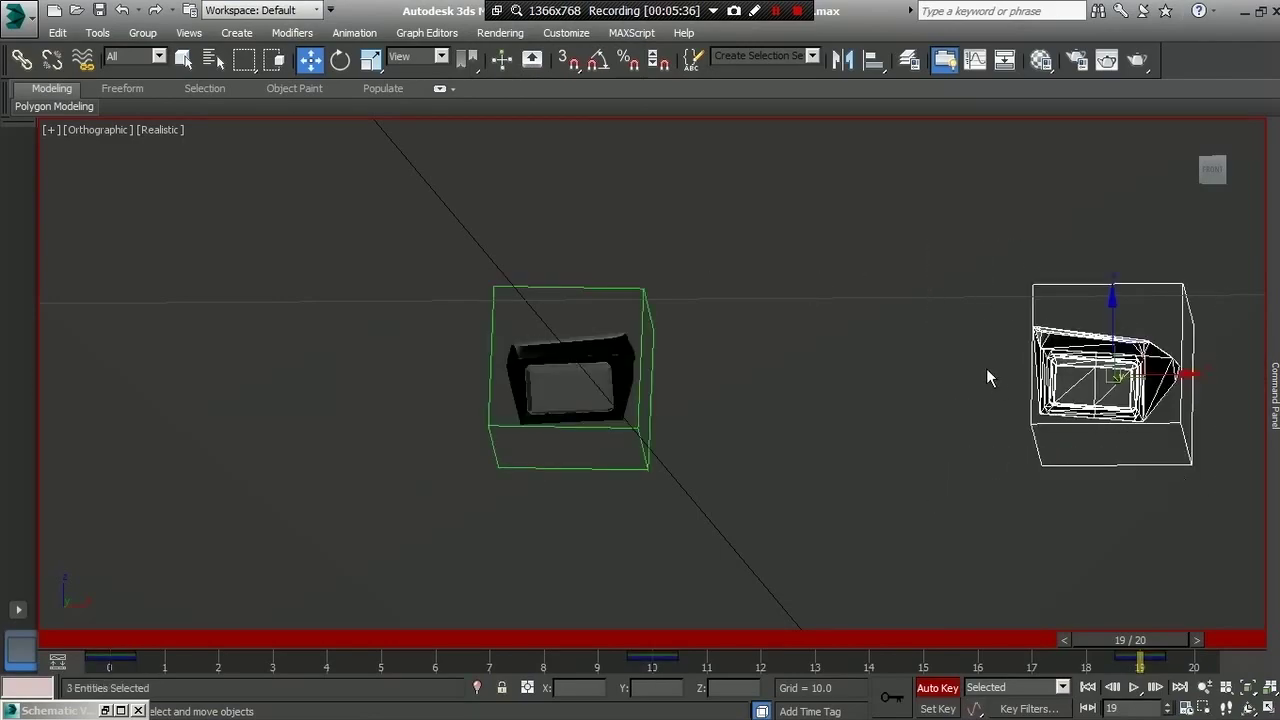
pyautogui.rightClick(1092, 302)
pyautogui.click(1070, 220)
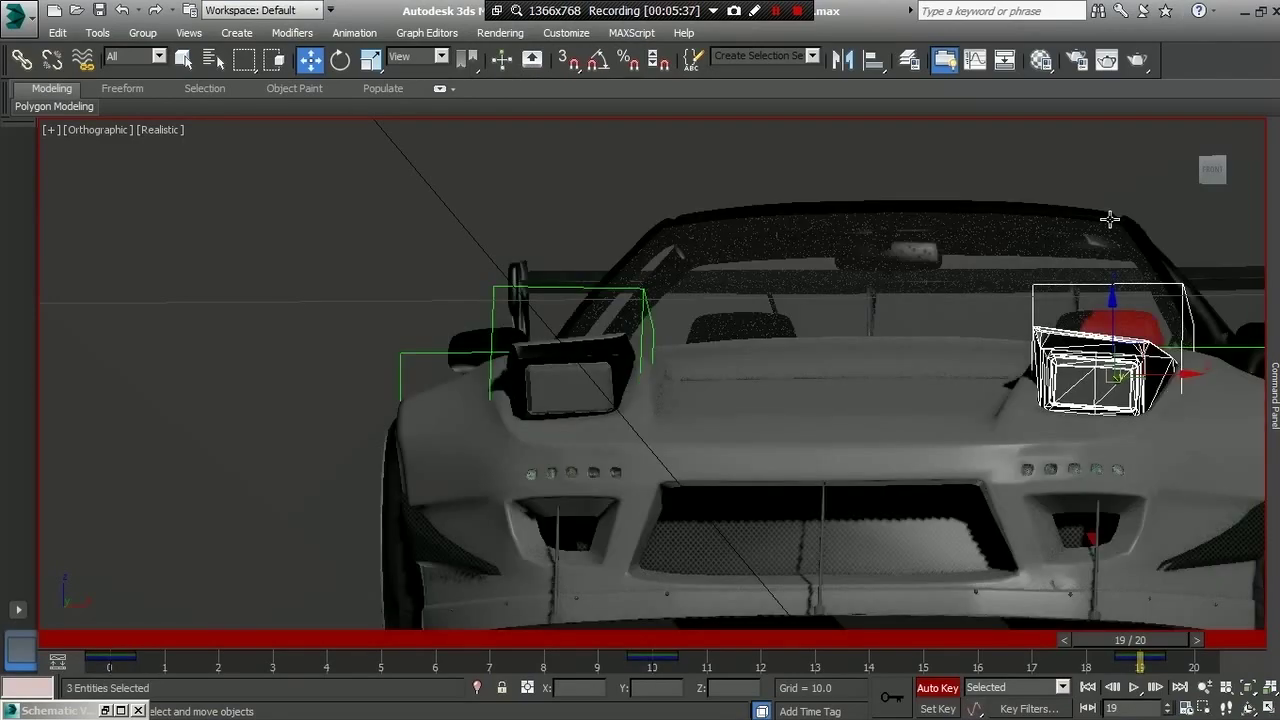
pyautogui.click(1210, 171)
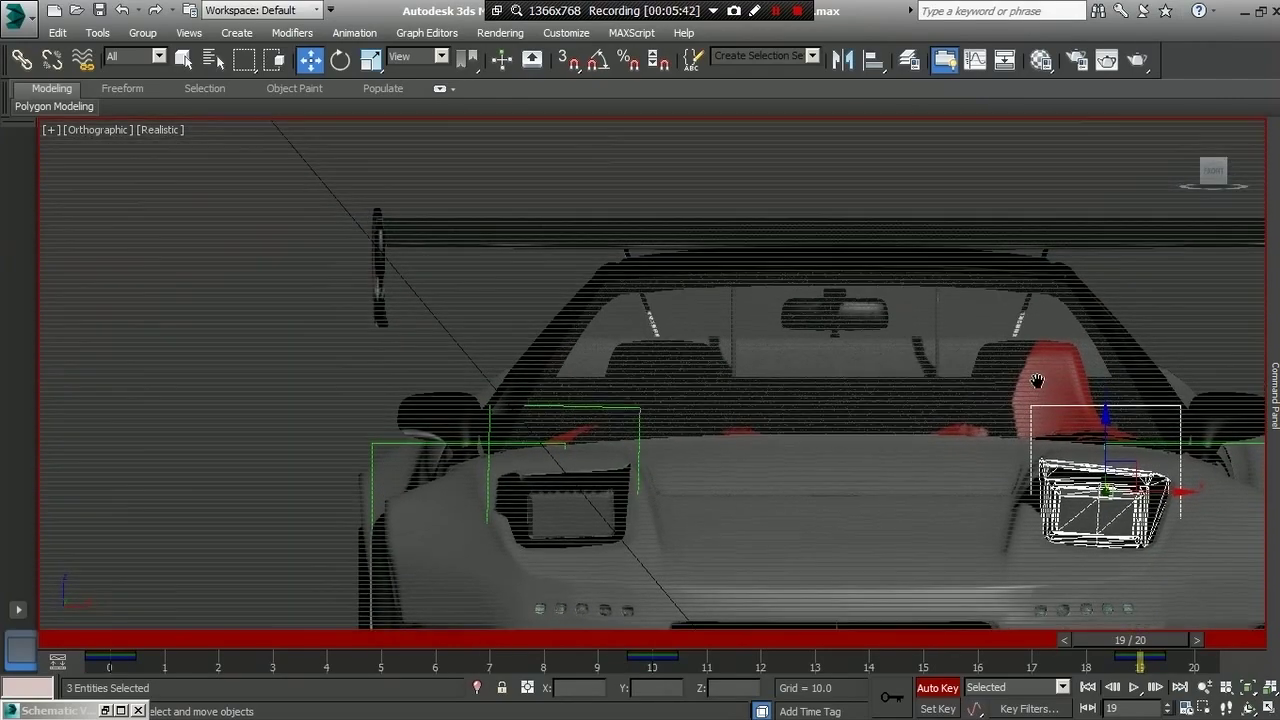
pyautogui.scroll(-3, 1128, 250)
pyautogui.scroll(3, 980, 374)
pyautogui.scroll(2, 1057, 481)
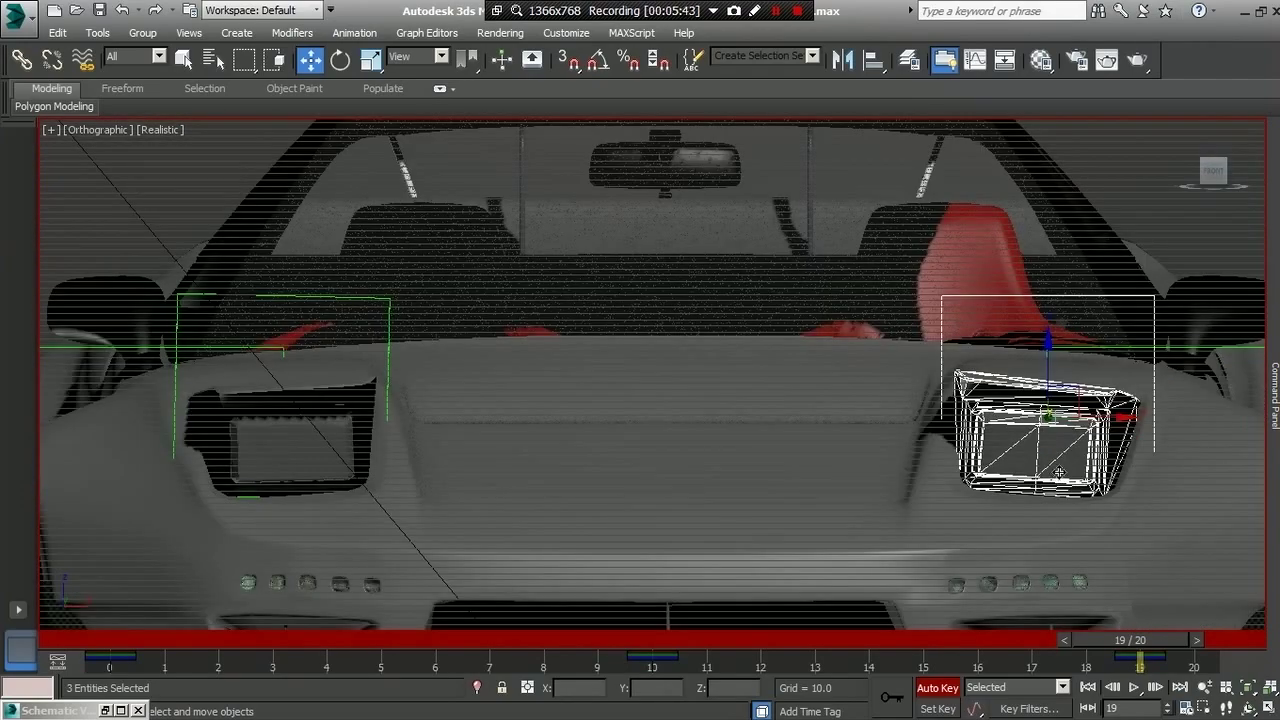
# - Rotate the right headlight -0.78° about Y at frame 19
pyautogui.click(342, 61)
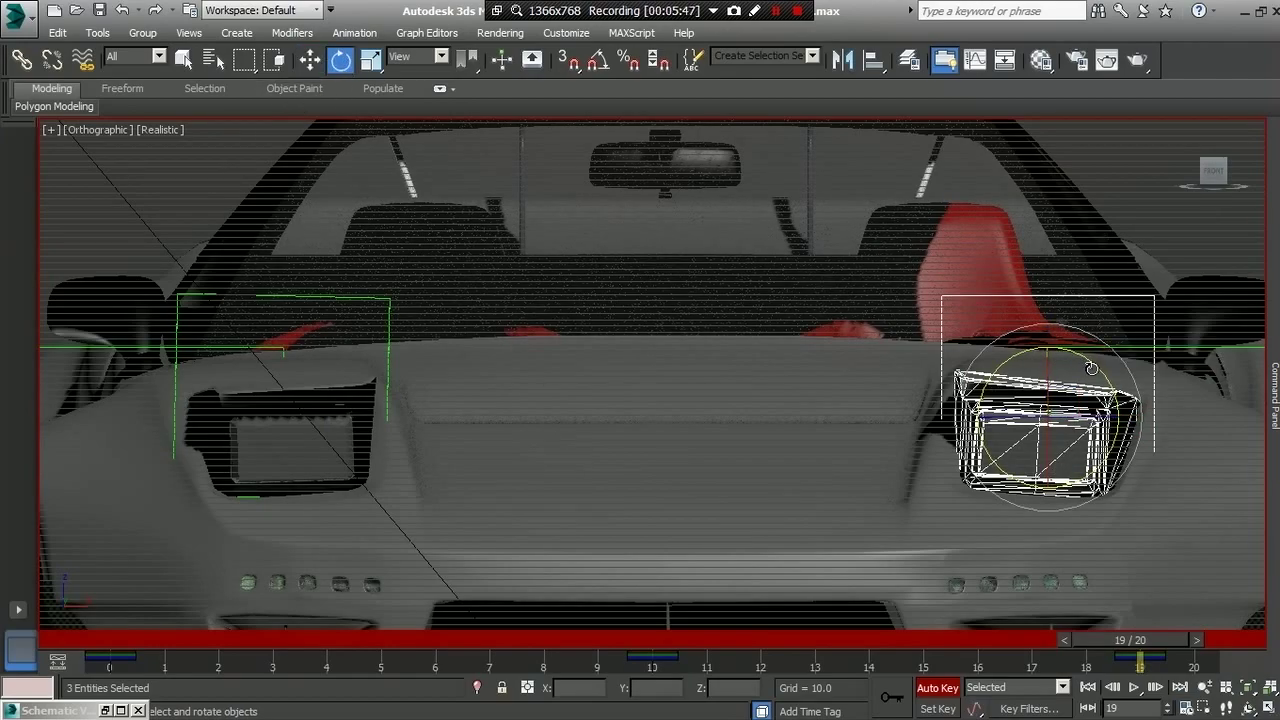
pyautogui.moveTo(1093, 367); pyautogui.dragTo(1091, 363)
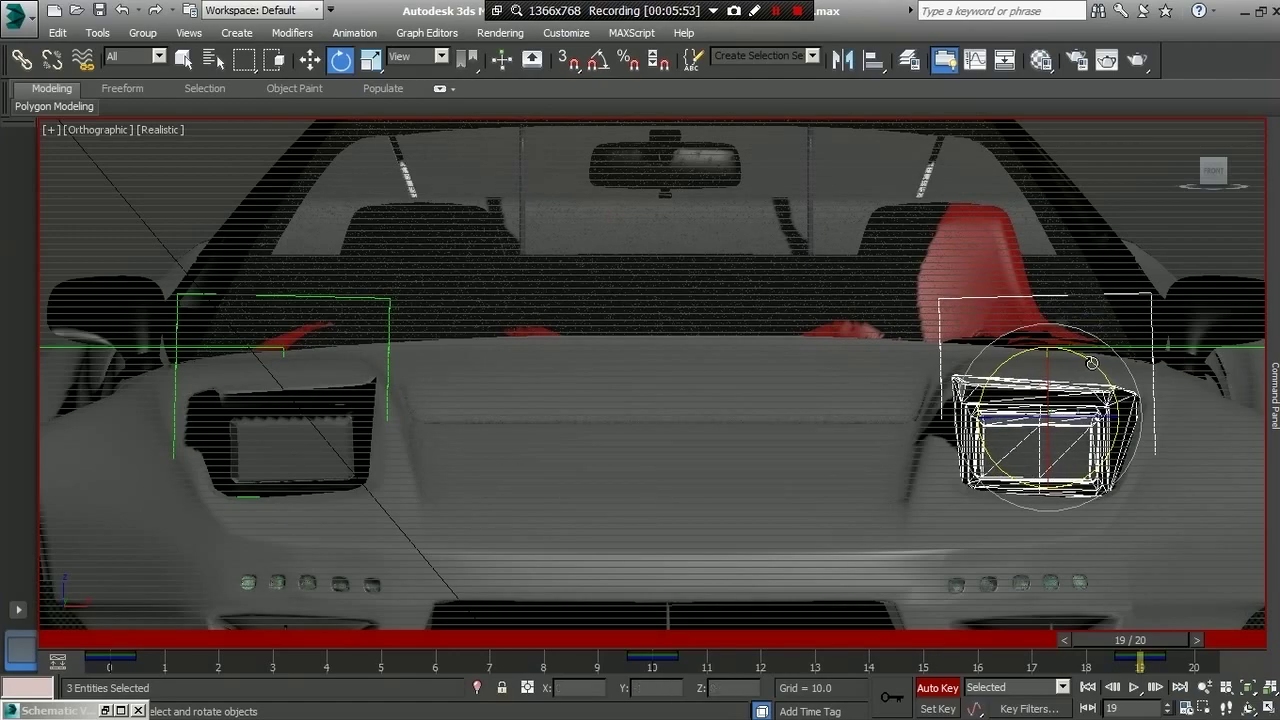
pyautogui.moveTo(1218, 181); pyautogui.dragTo(697, 214)
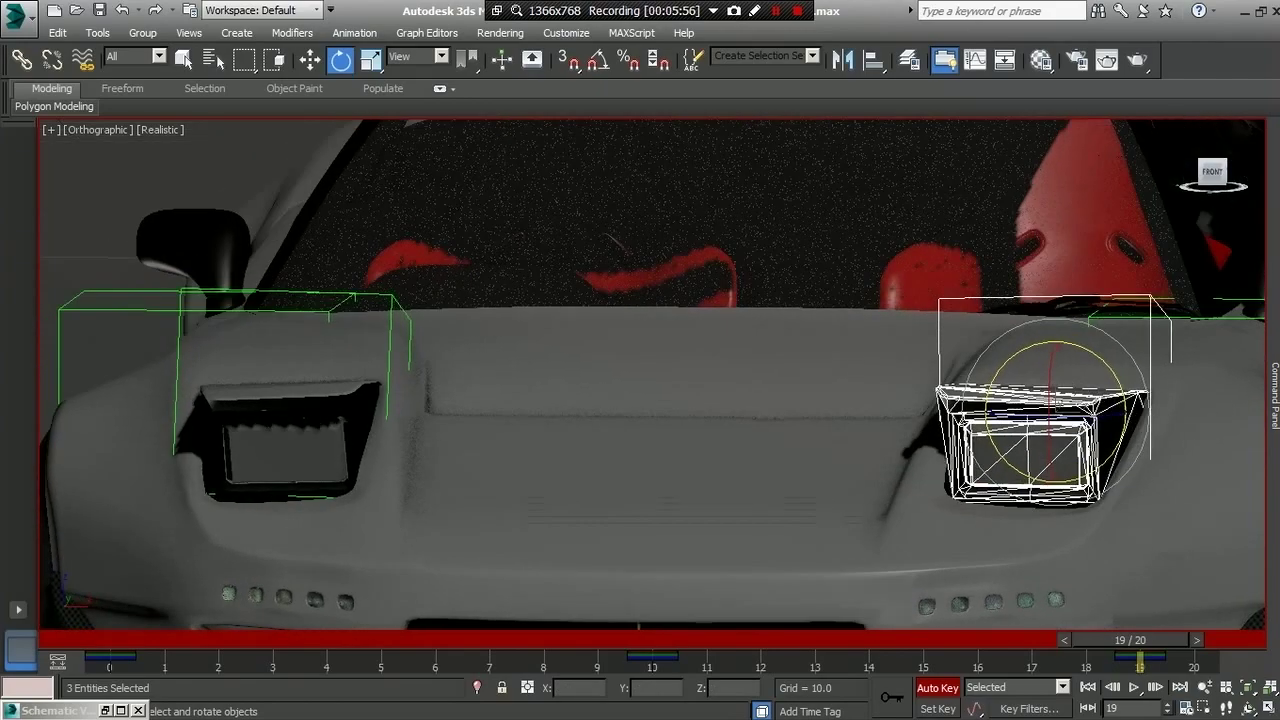
# - Nudge the right headlight slightly sideways, then scrub frames 2 to 19 to check it
pyautogui.click(310, 60)
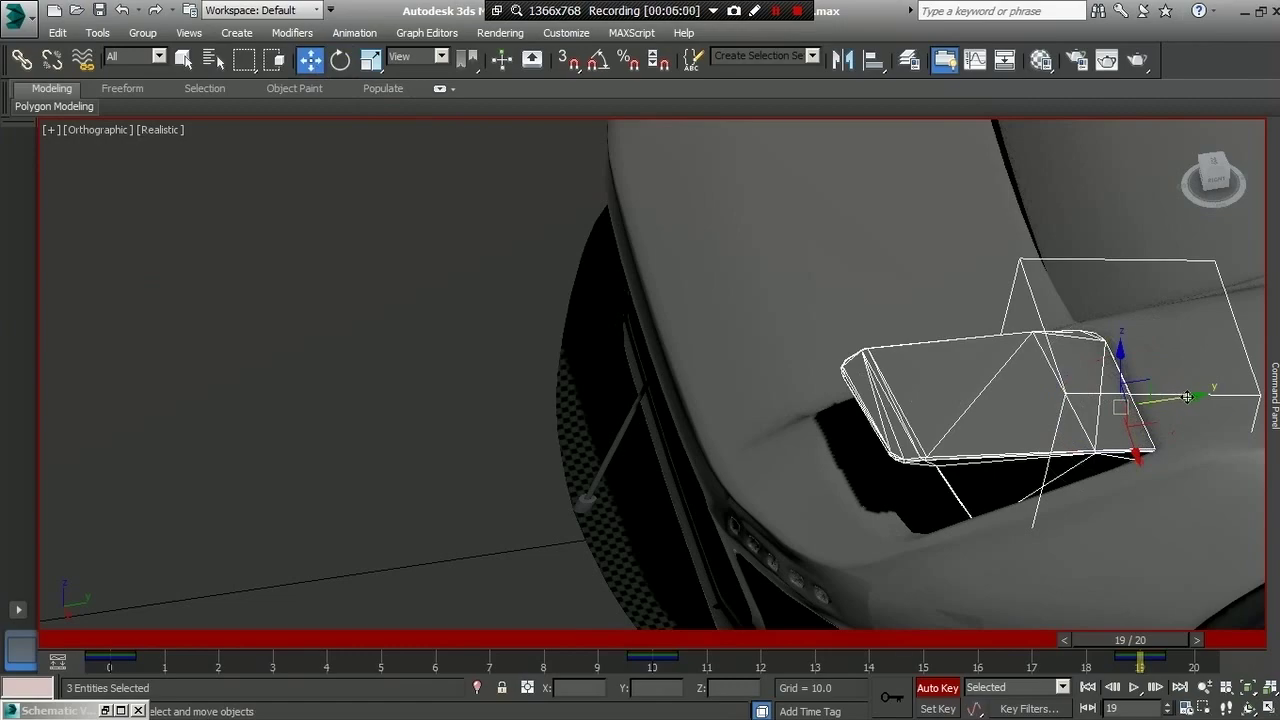
pyautogui.moveTo(1186, 397); pyautogui.dragTo(1180, 398)
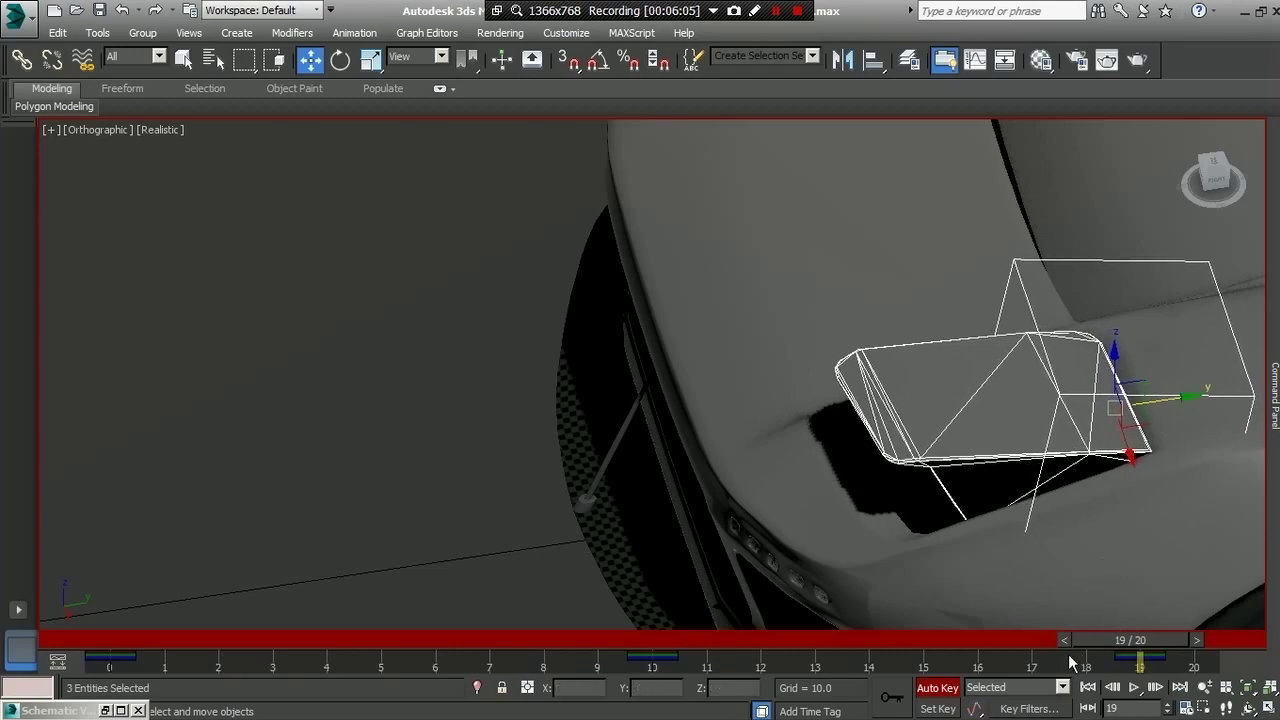
pyautogui.moveTo(1120, 639)
pyautogui.mouseDown()
pyautogui.moveTo(96, 603)
pyautogui.moveTo(413, 584)
pyautogui.moveTo(794, 587)
pyautogui.moveTo(1110, 610)
pyautogui.mouseUp()
pyautogui.press('w')
pyautogui.click(1195, 182)
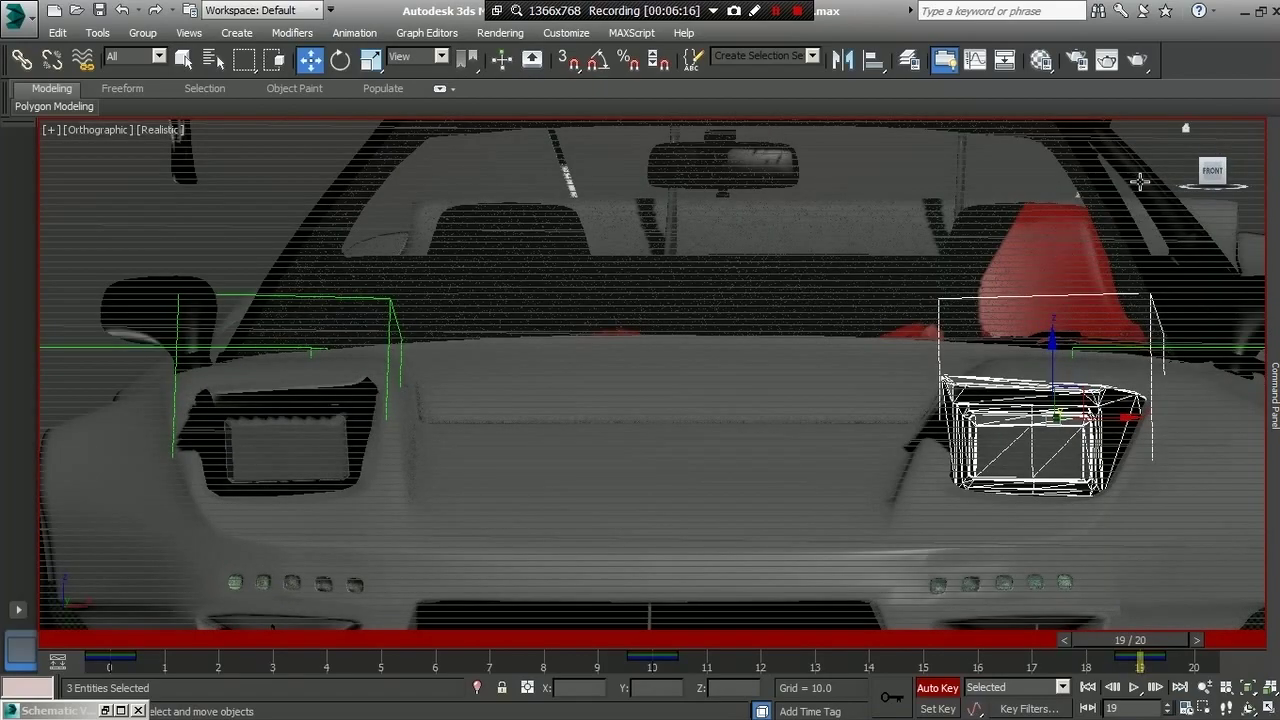
# - Play back the headlight animation from frame 1 and scrub through it to check
pyautogui.scroll(-2, 852, 248)
pyautogui.scroll(-1, 852, 248)
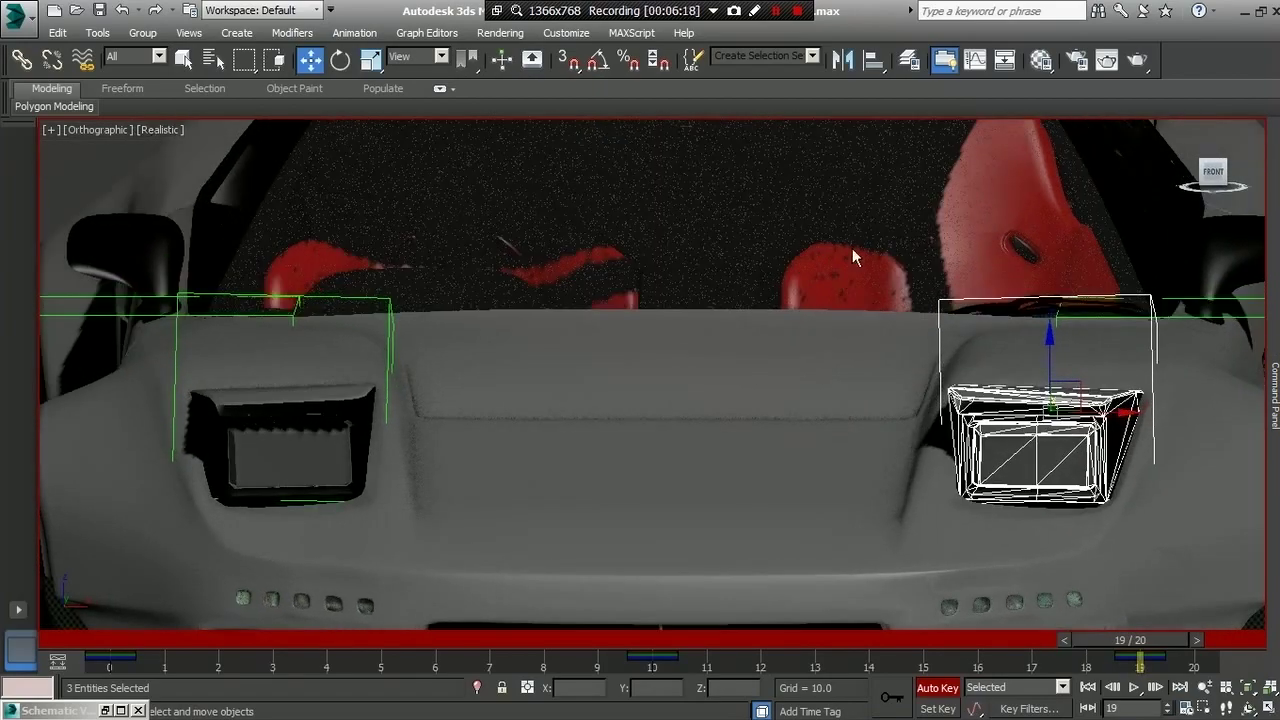
pyautogui.scroll(-2, 850, 258)
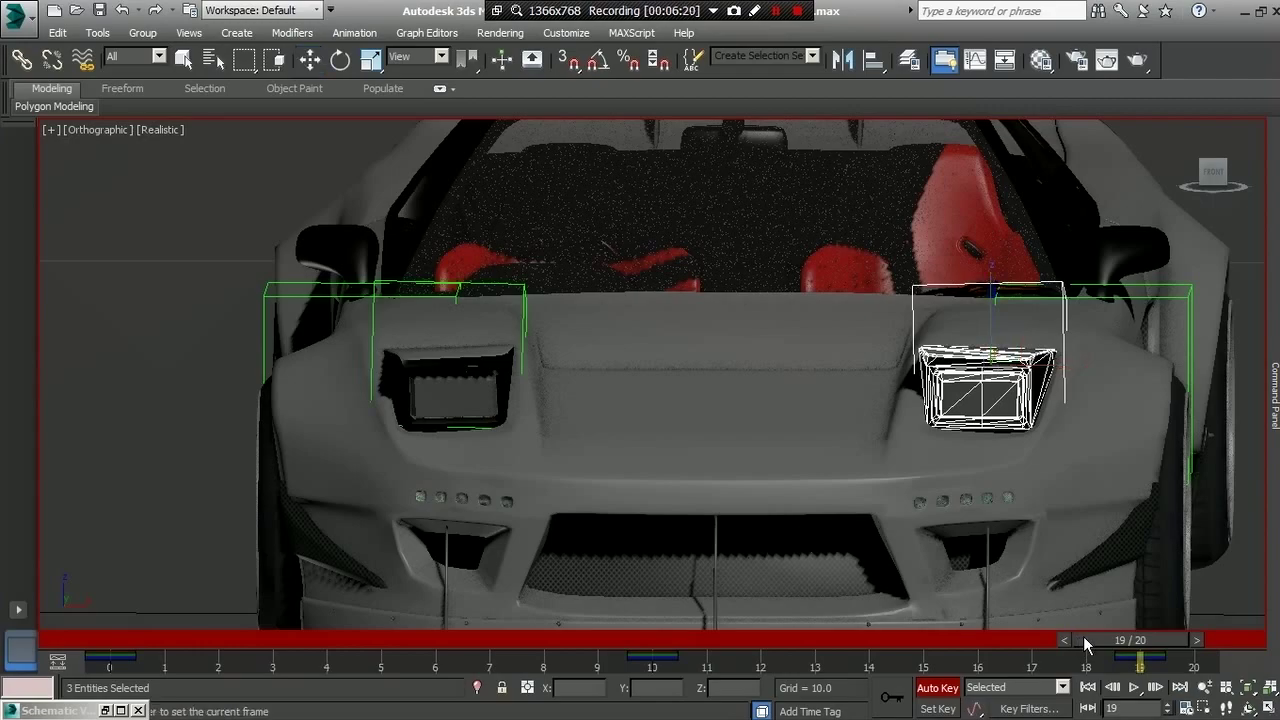
pyautogui.moveTo(1083, 636)
pyautogui.mouseDown()
pyautogui.moveTo(131, 632)
pyautogui.moveTo(1103, 644)
pyautogui.mouseUp()
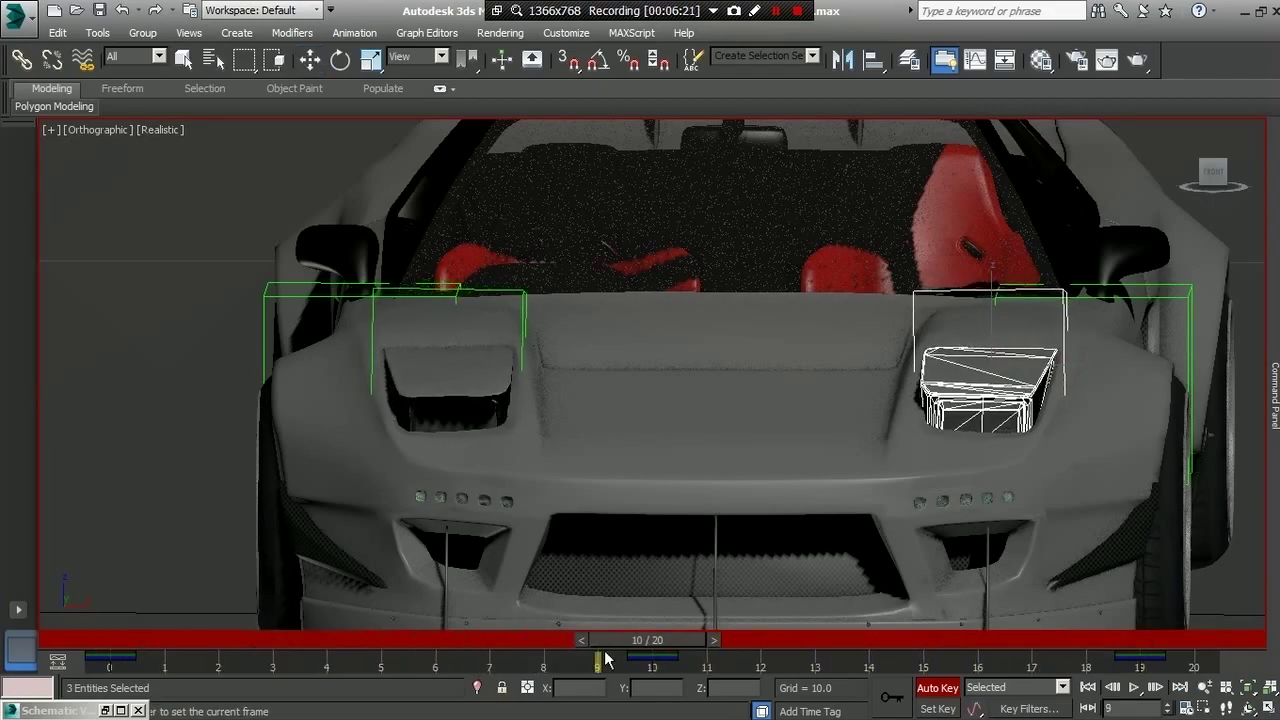
pyautogui.click(1134, 687)
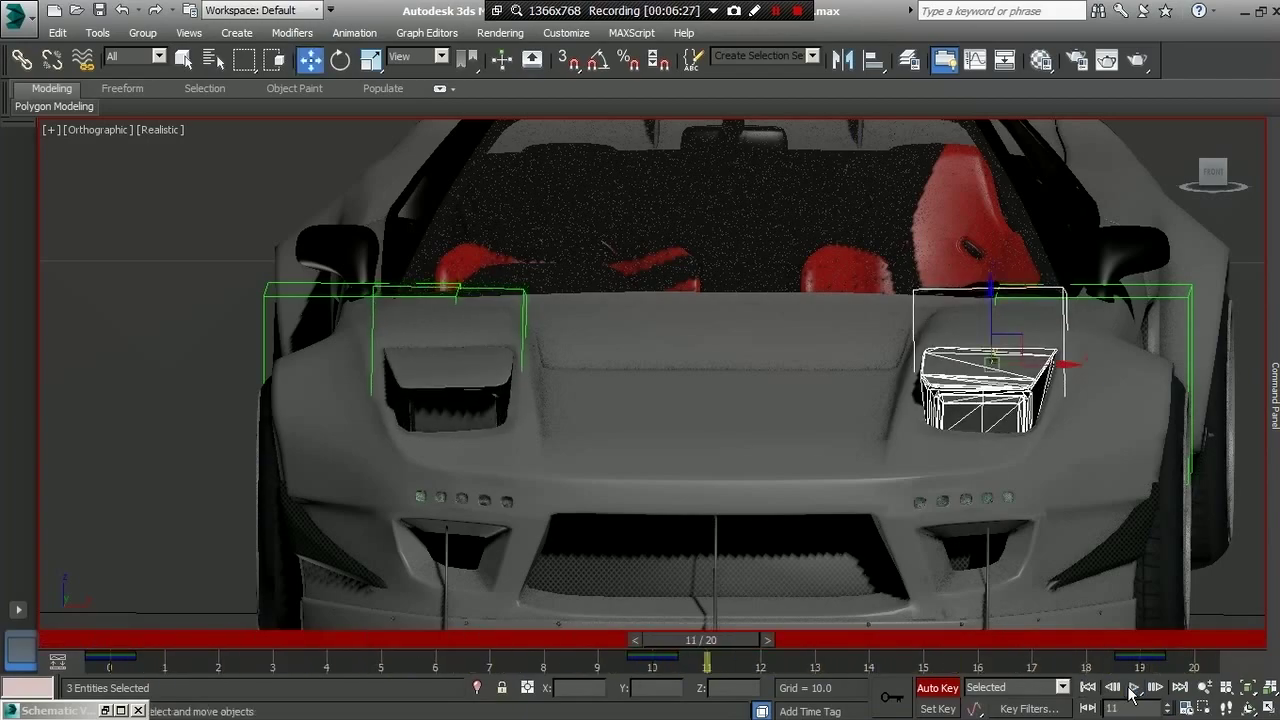
pyautogui.click(1134, 688)
pyautogui.moveTo(766, 640)
pyautogui.mouseDown()
pyautogui.moveTo(1178, 640)
pyautogui.moveTo(137, 561)
pyautogui.mouseUp()
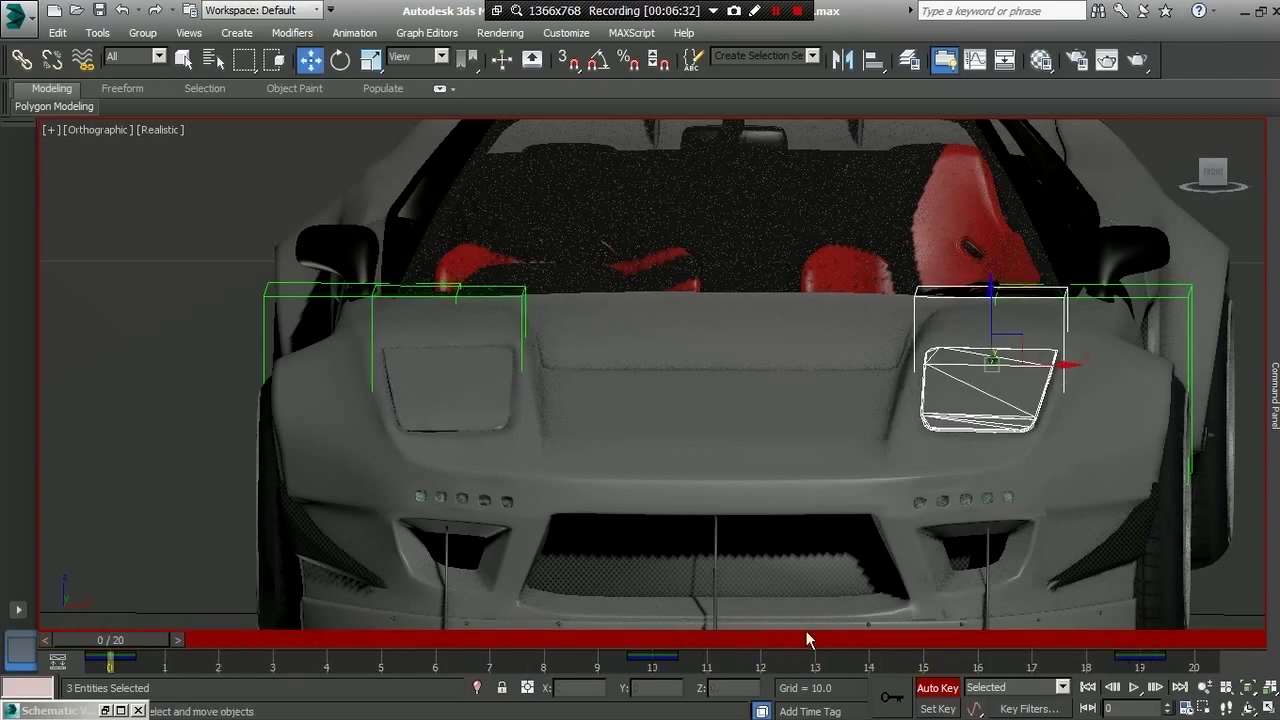
# - Clear the selection, orbit to a side view, and turn Auto Key off
pyautogui.click(1274, 395)
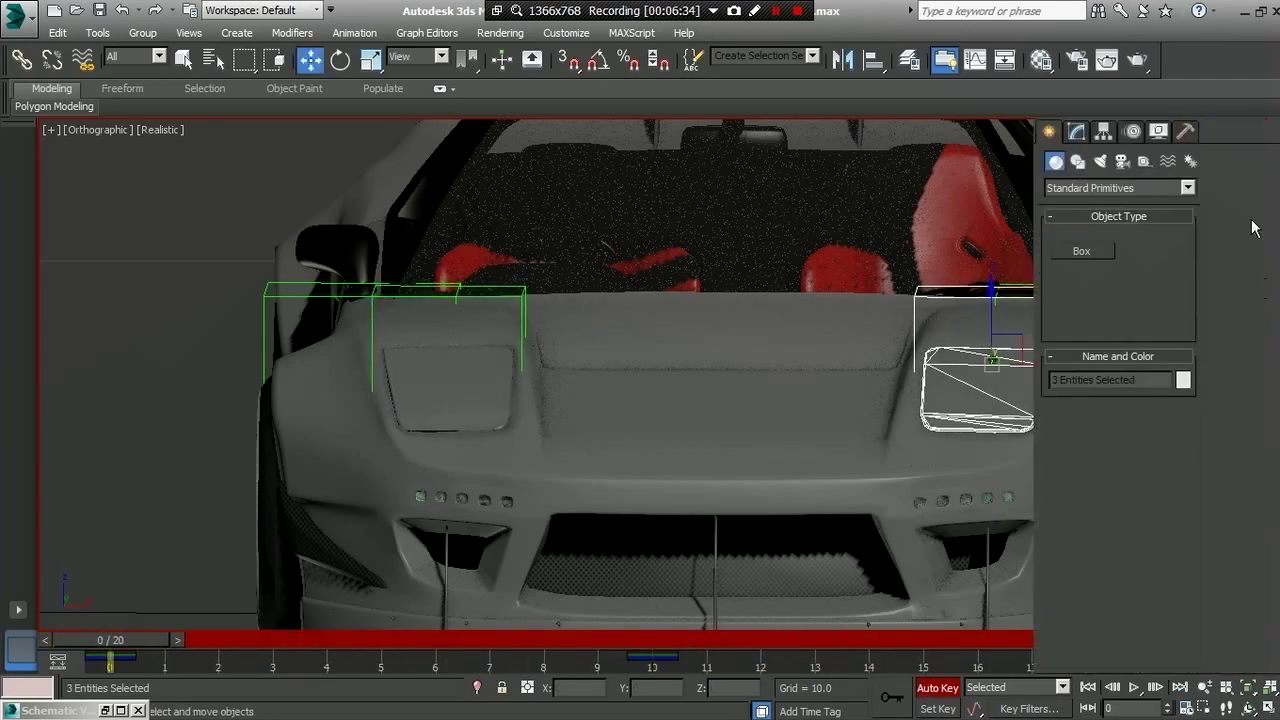
pyautogui.click(119, 218)
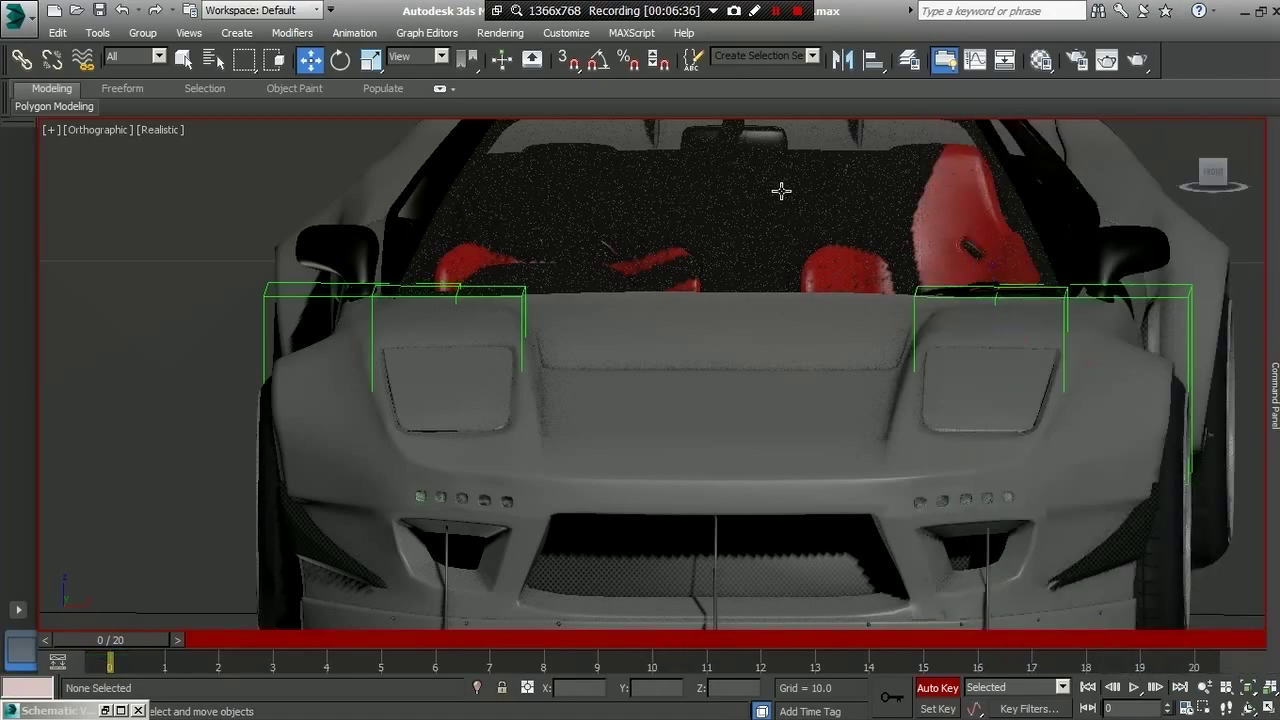
pyautogui.moveTo(1206, 180); pyautogui.dragTo(247, 309)
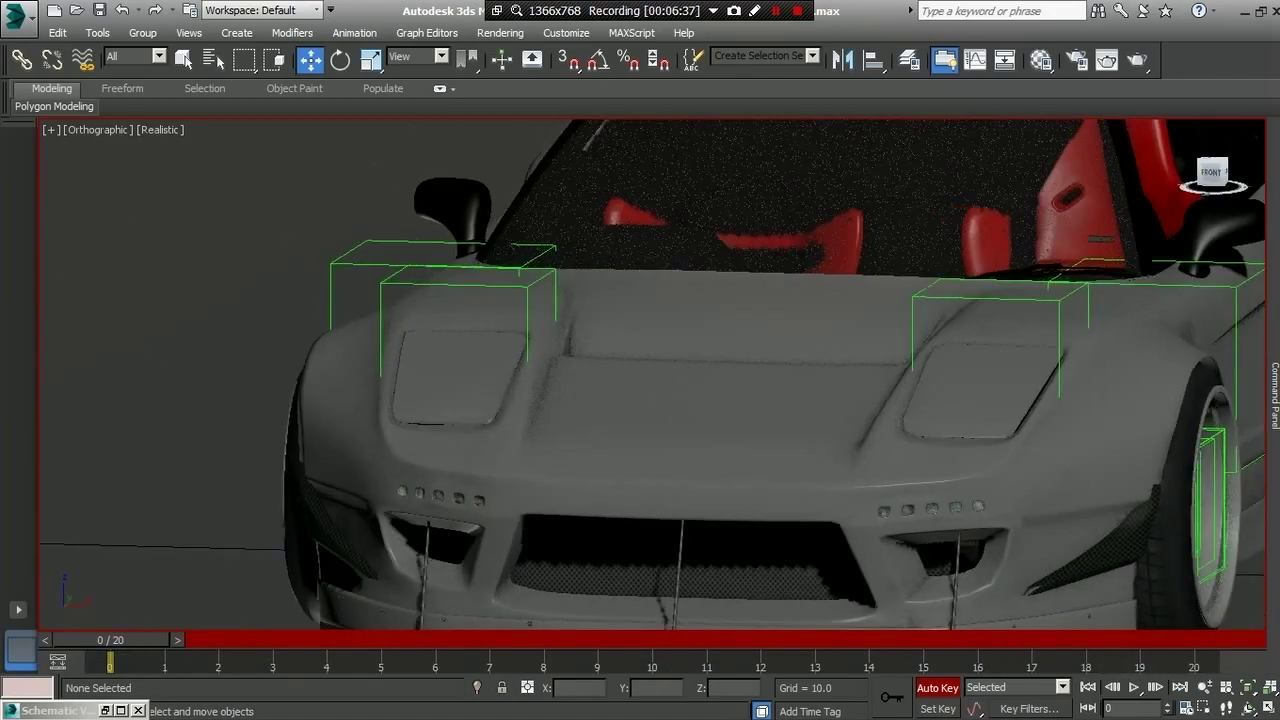
pyautogui.keyDown('alt'); pyautogui.moveTo(181, 306); pyautogui.dragTo(375, 450, button='middle'); pyautogui.keyUp('alt')
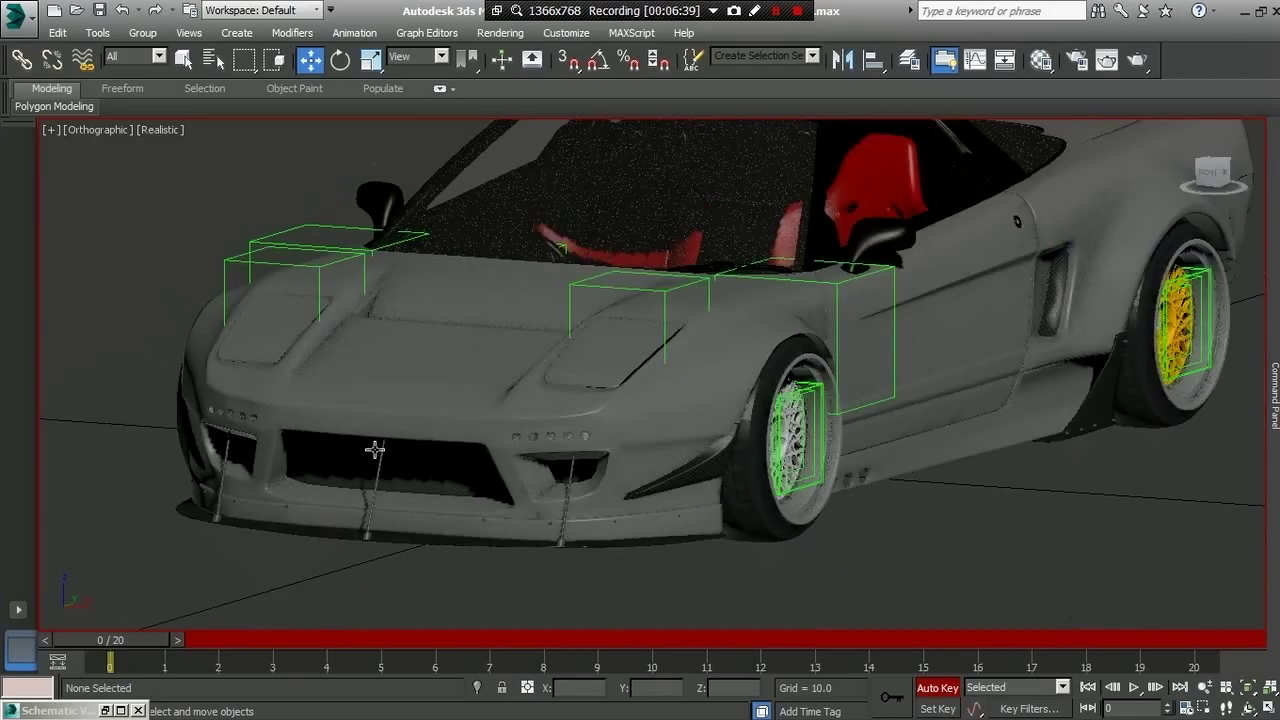
pyautogui.click(928, 688)
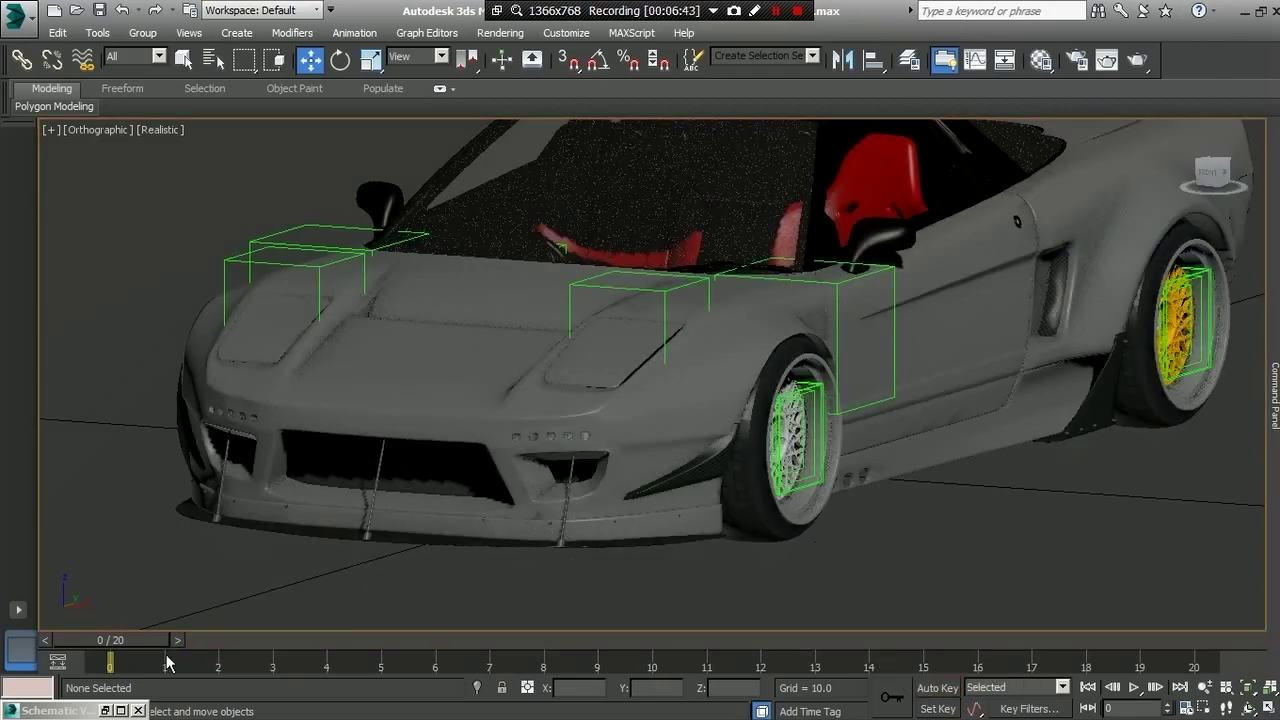
pyautogui.click(120, 710)
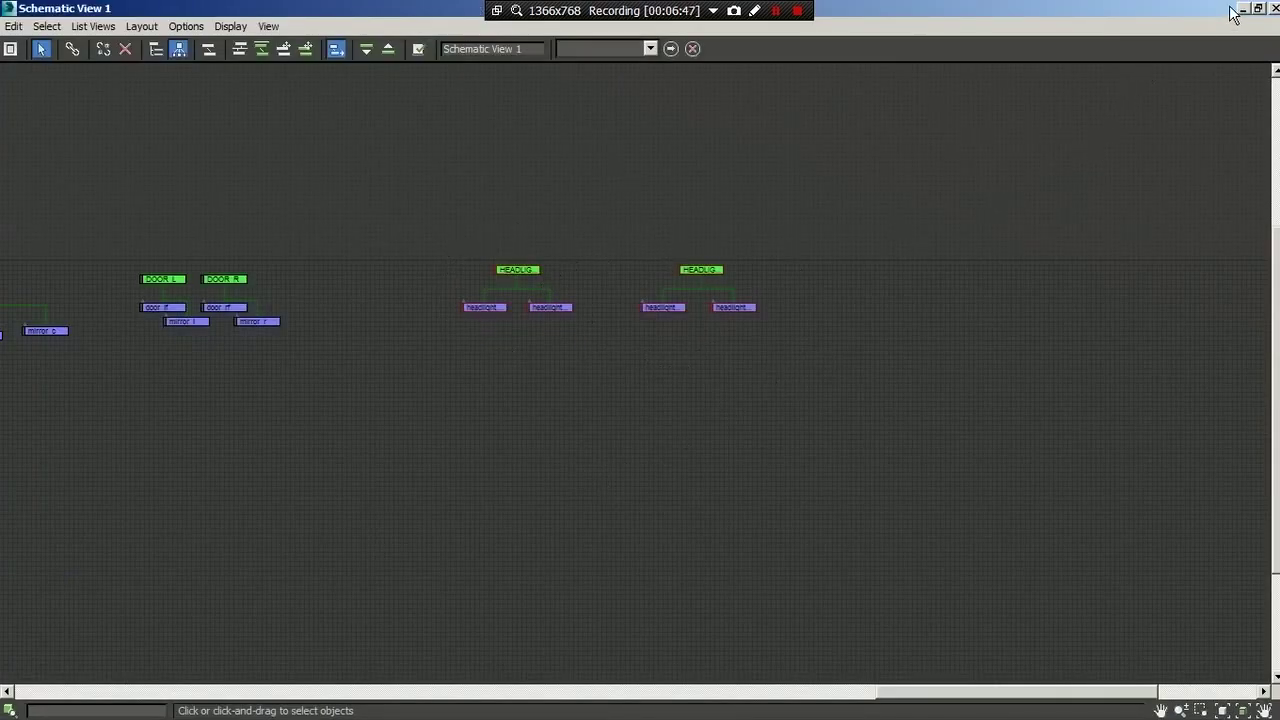
# - Box-select both HEADLIG groups and their headlight parts, then choose Export Selected
pyautogui.moveTo(875, 189); pyautogui.dragTo(377, 378)
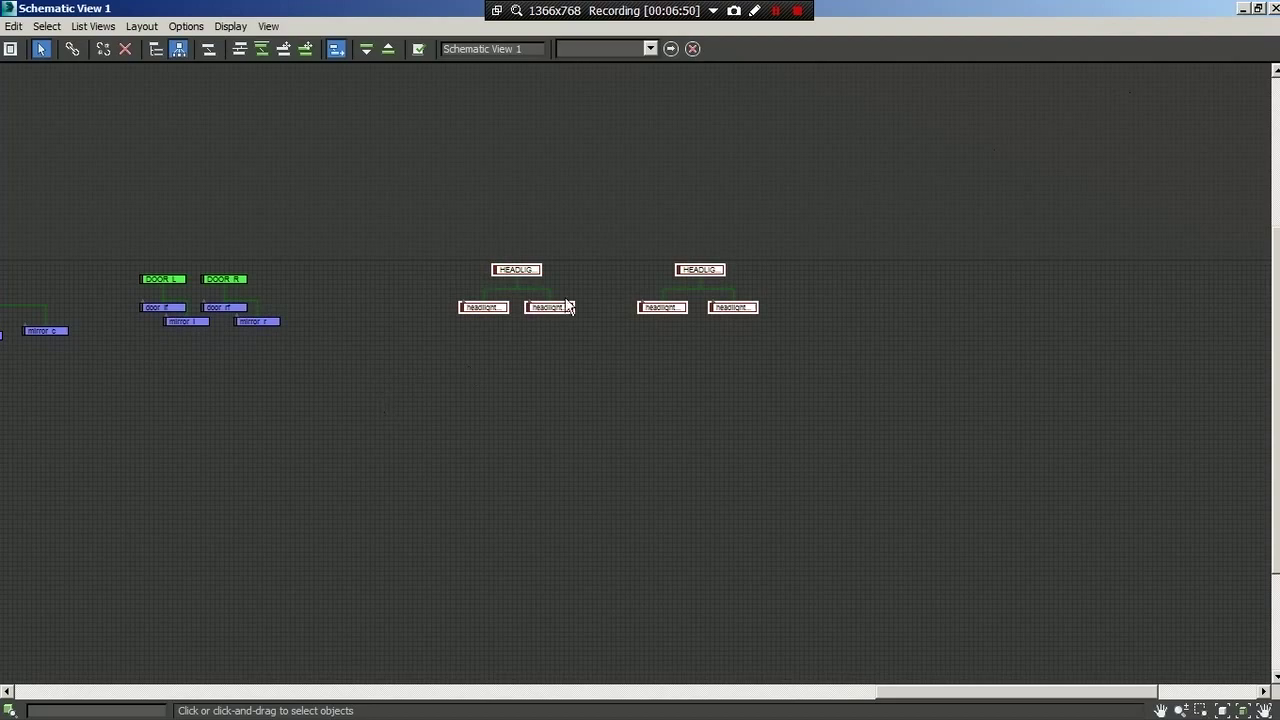
pyautogui.click(1241, 10)
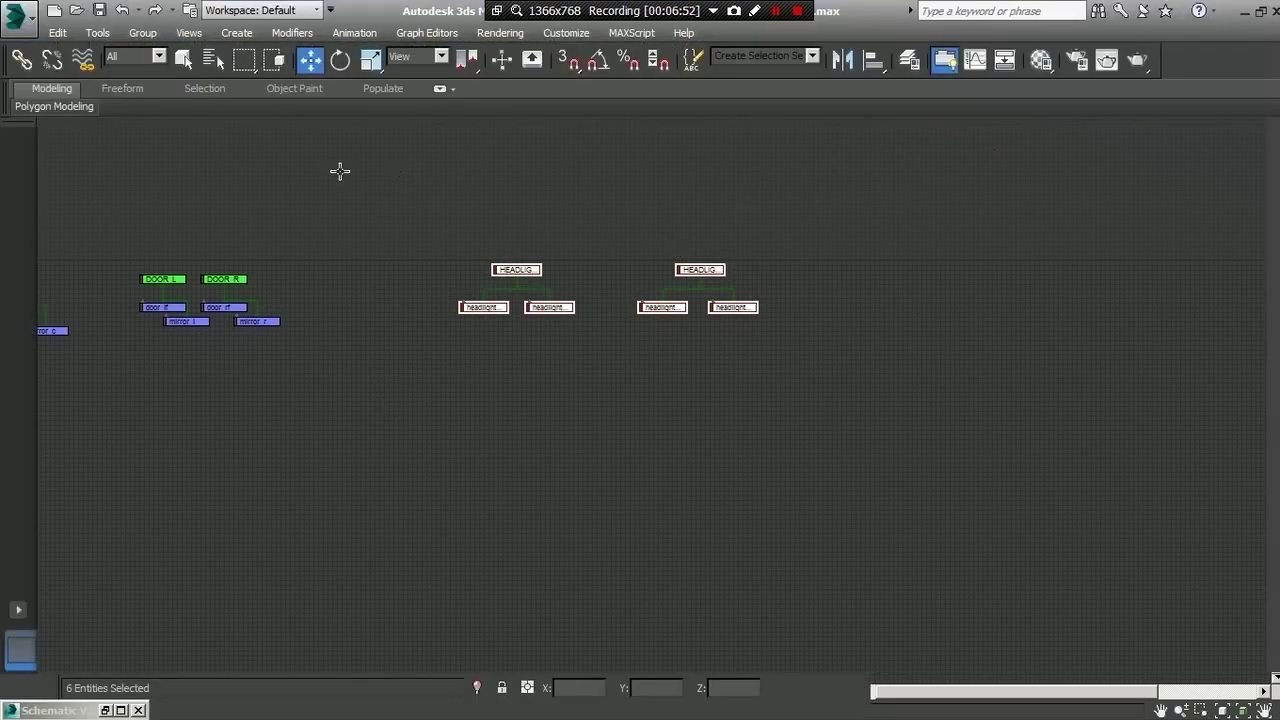
pyautogui.click(20, 18)
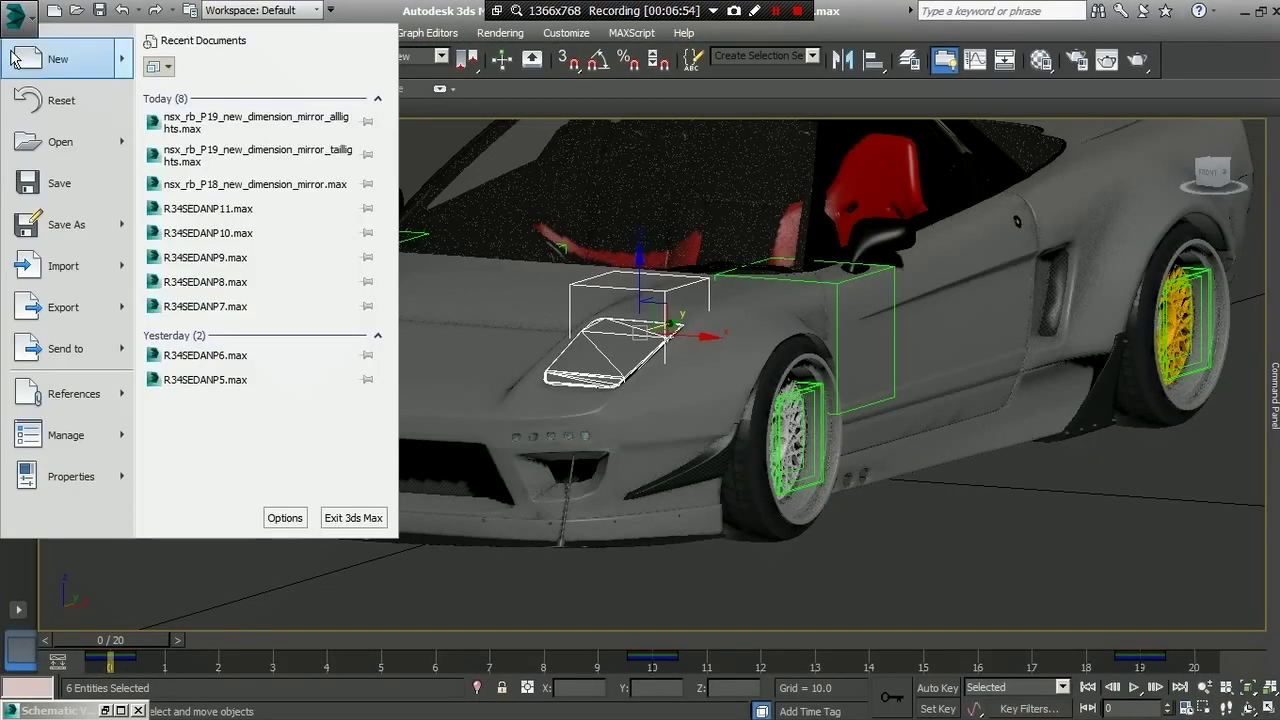
pyautogui.moveTo(62, 307)
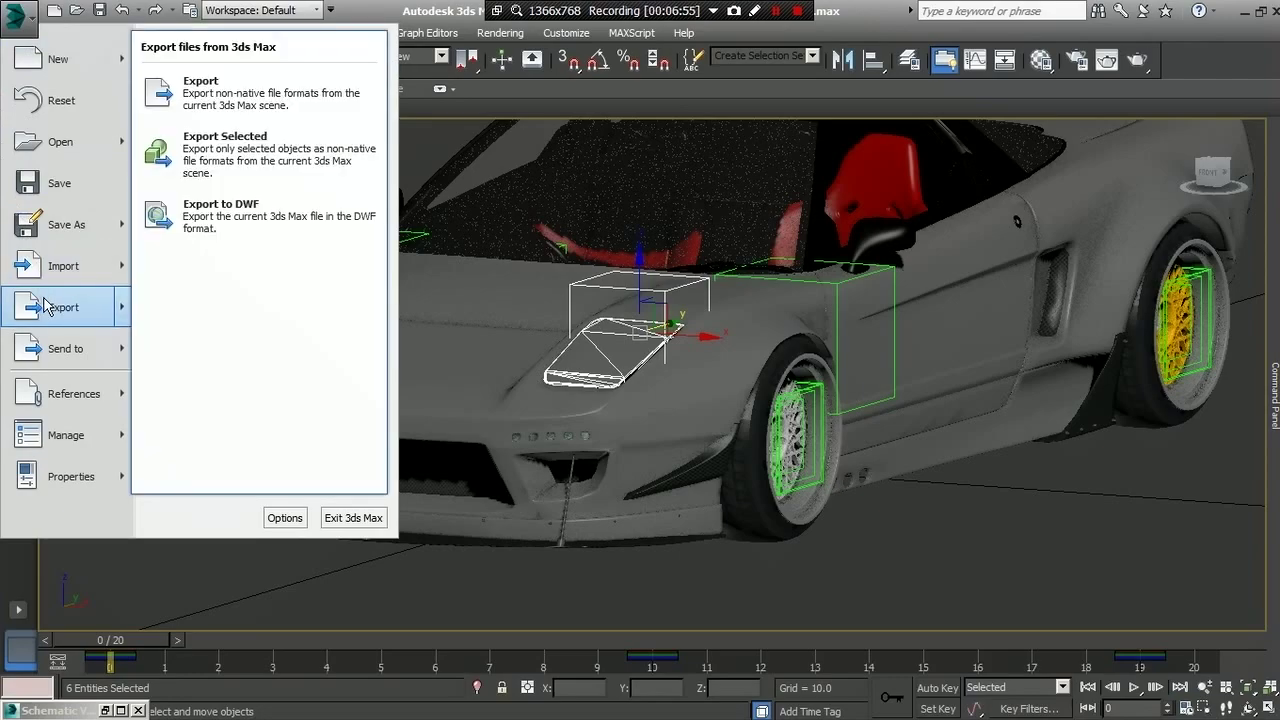
pyautogui.click(226, 170)
pyautogui.write('lights')
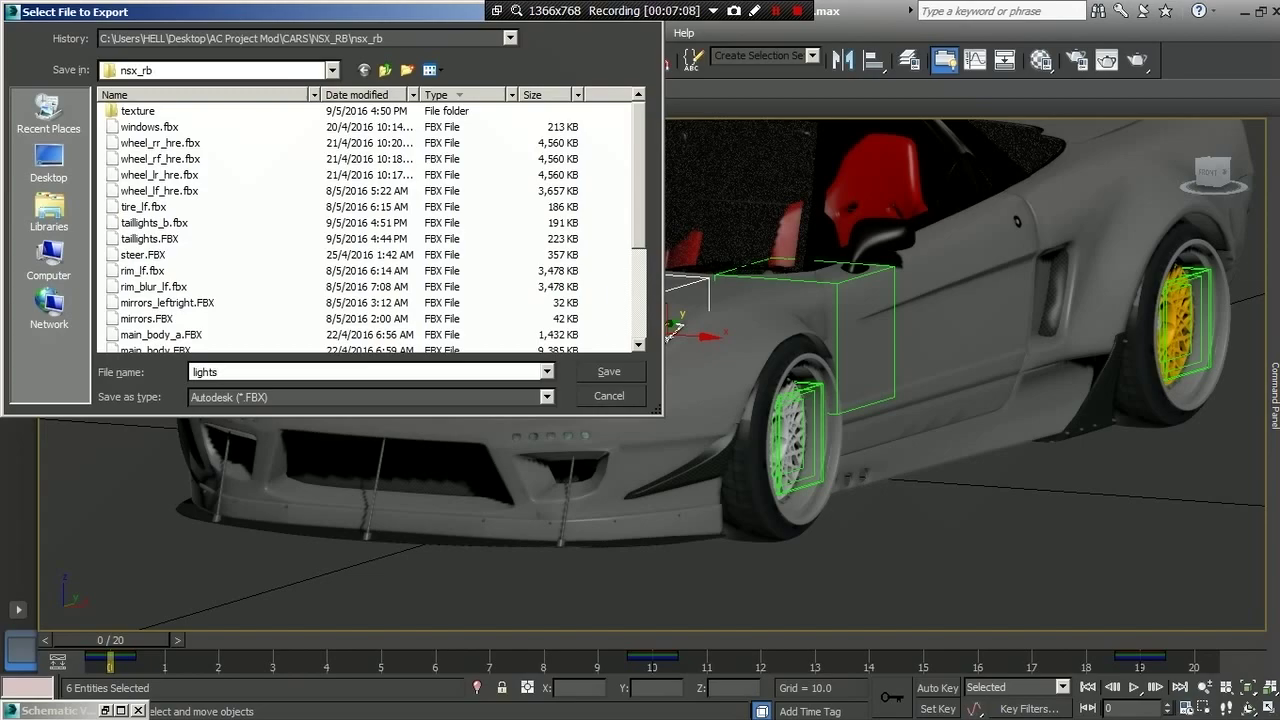
# - Export lights.fbx with Bake Animation enabled from frame 0 to 20
pyautogui.click(610, 372)
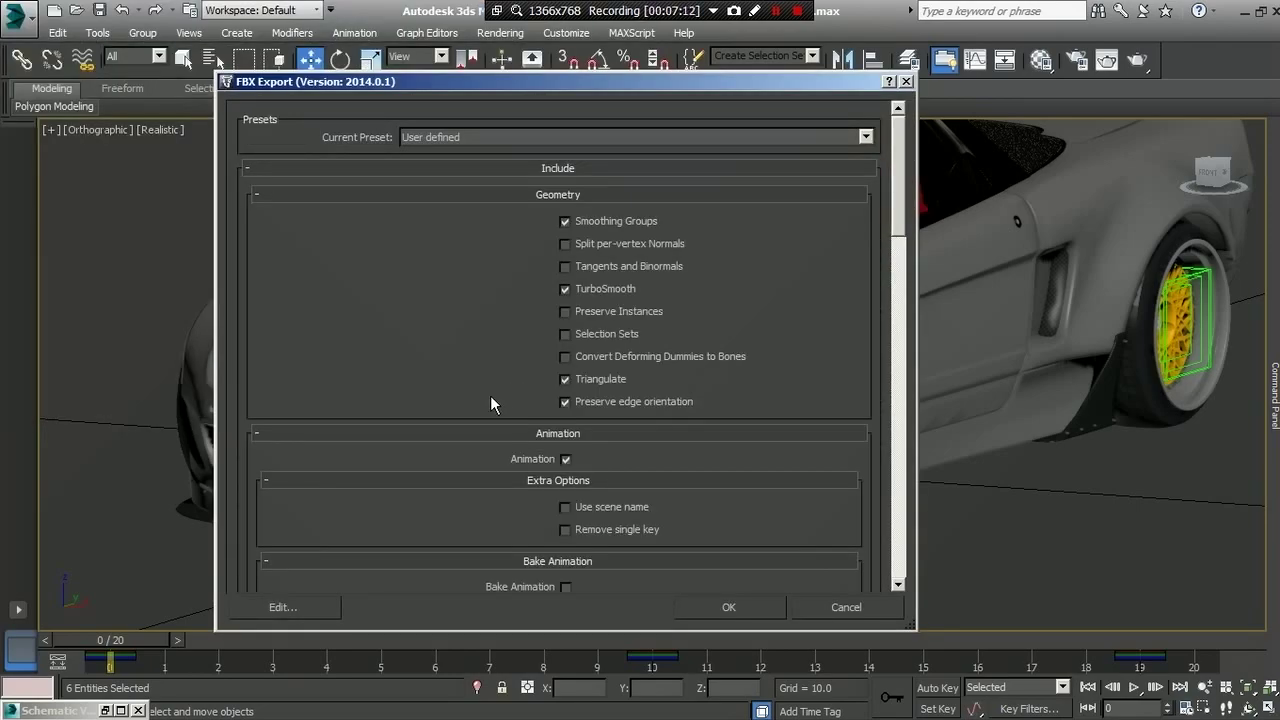
pyautogui.scroll(-5, 900, 188)
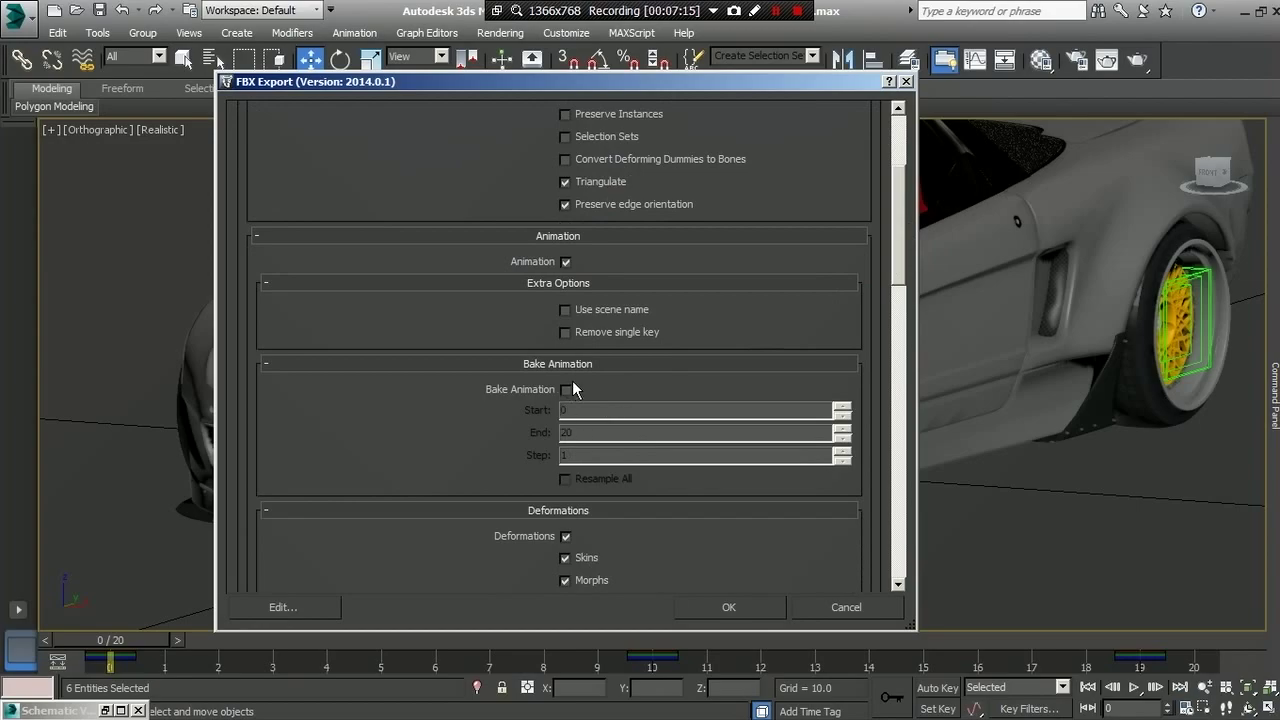
pyautogui.click(566, 390)
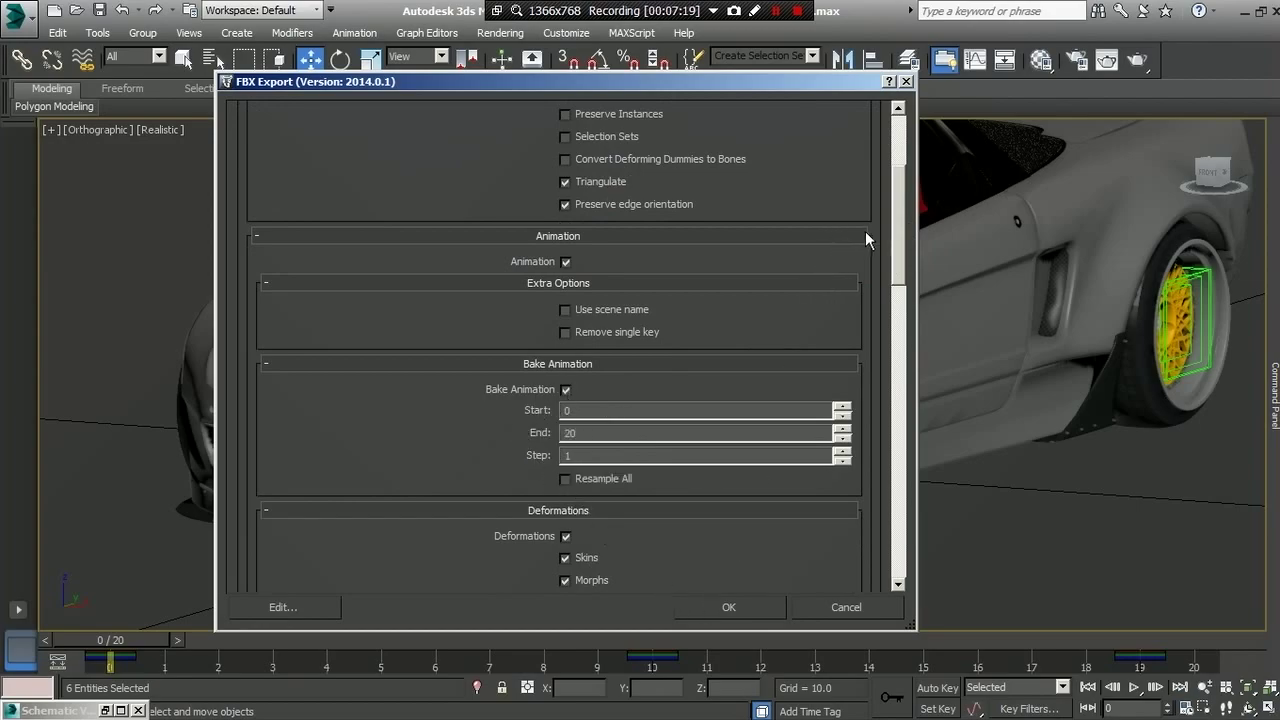
pyautogui.moveTo(893, 242)
pyautogui.mouseDown()
pyautogui.moveTo(902, 325)
pyautogui.moveTo(896, 273)
pyautogui.mouseUp()
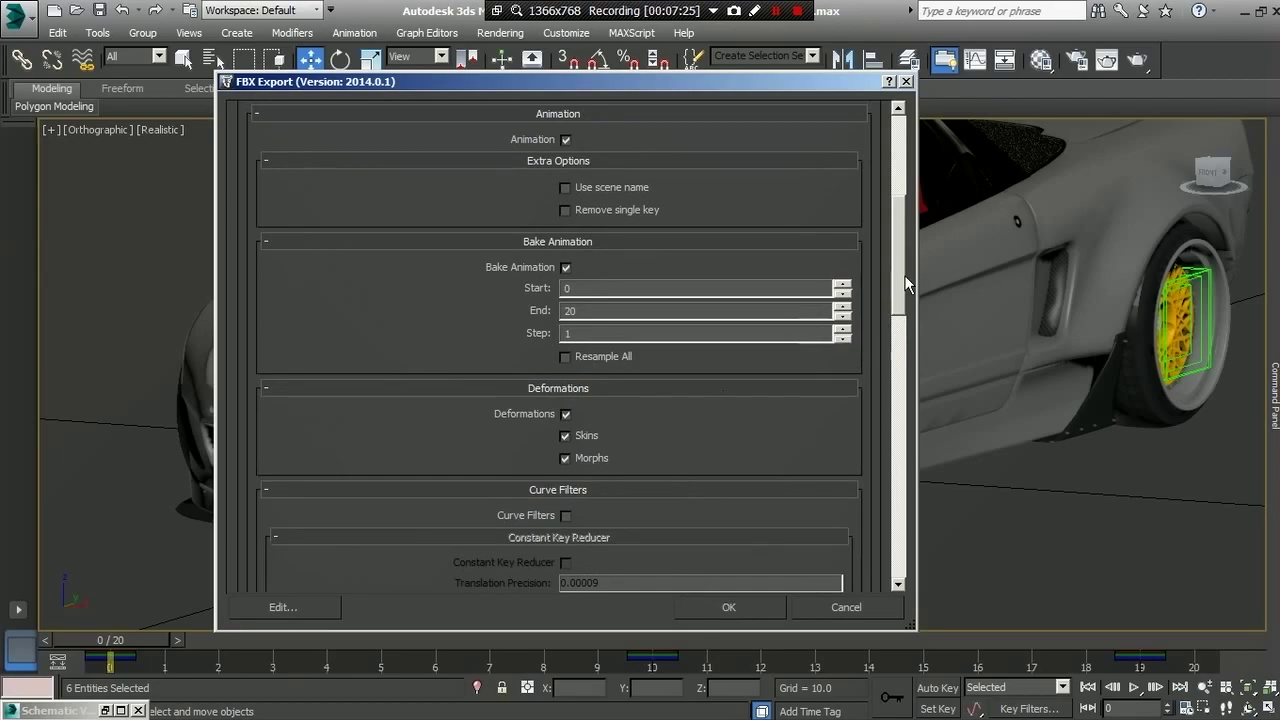
pyautogui.moveTo(905, 284); pyautogui.dragTo(919, 556)
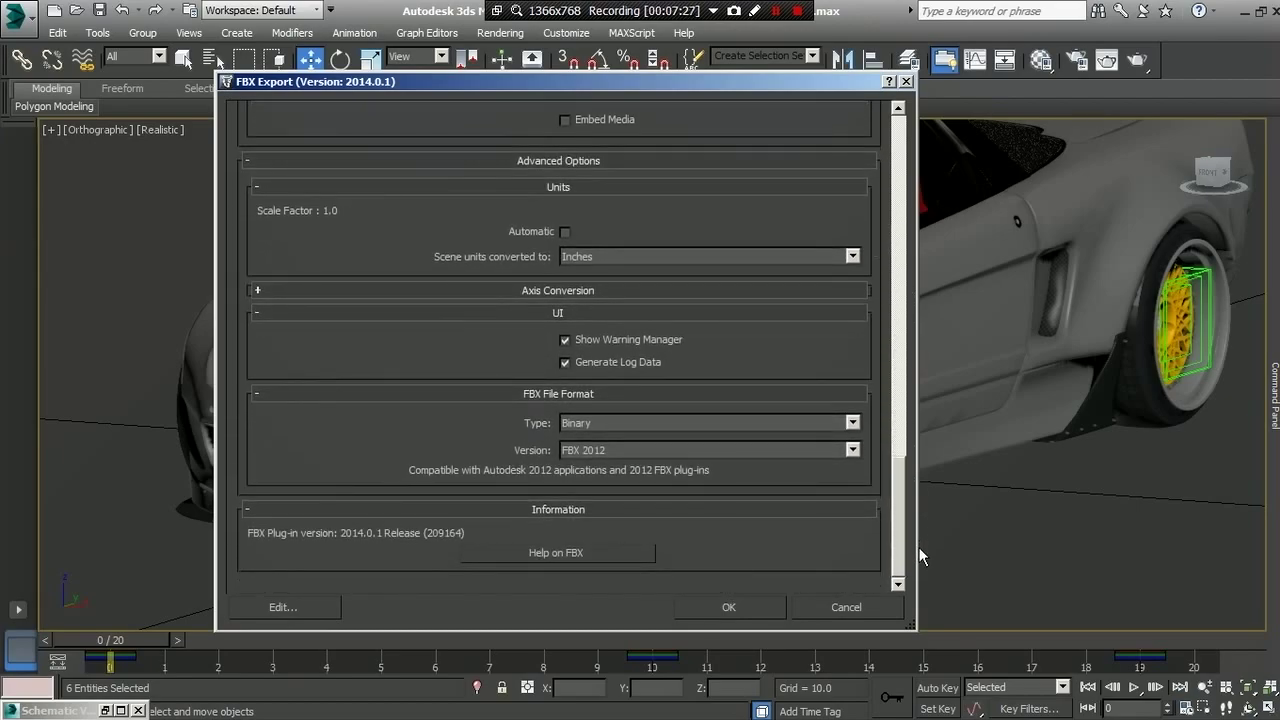
pyautogui.click(740, 609)
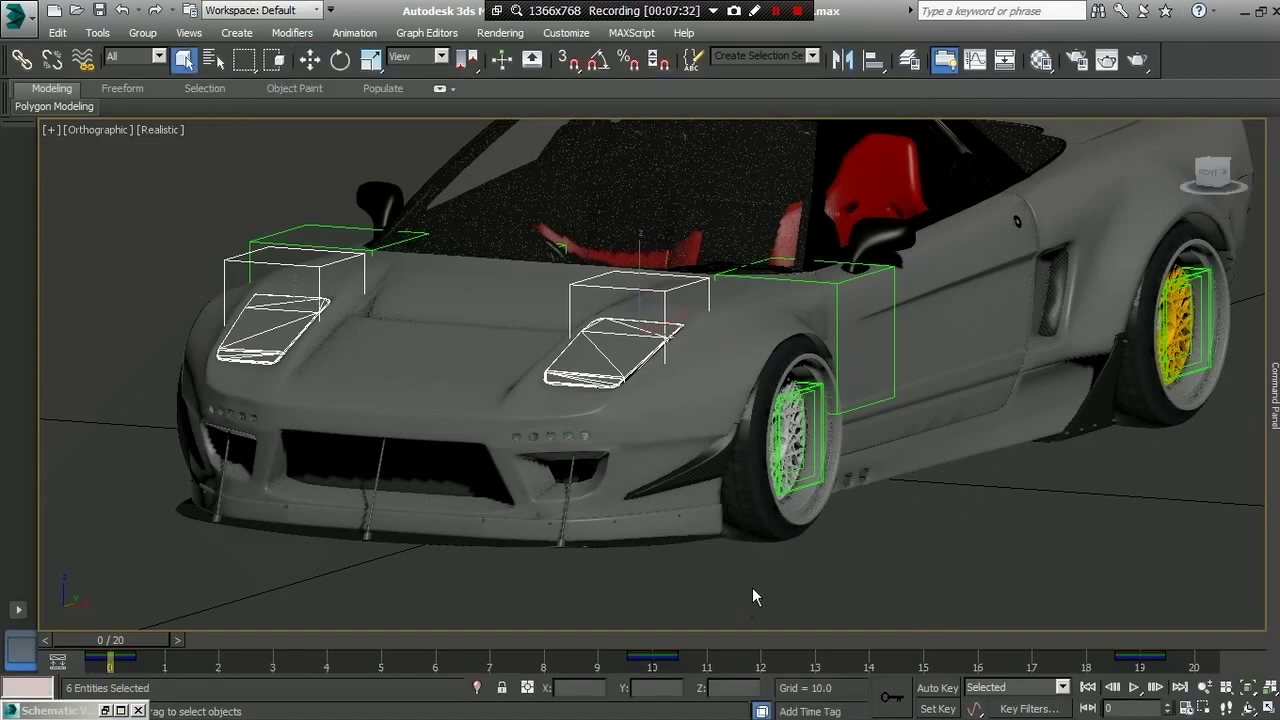
# - Orbit out to view the whole car, then switch to ksEditor
pyautogui.moveTo(1205, 174); pyautogui.dragTo(1059, 251)
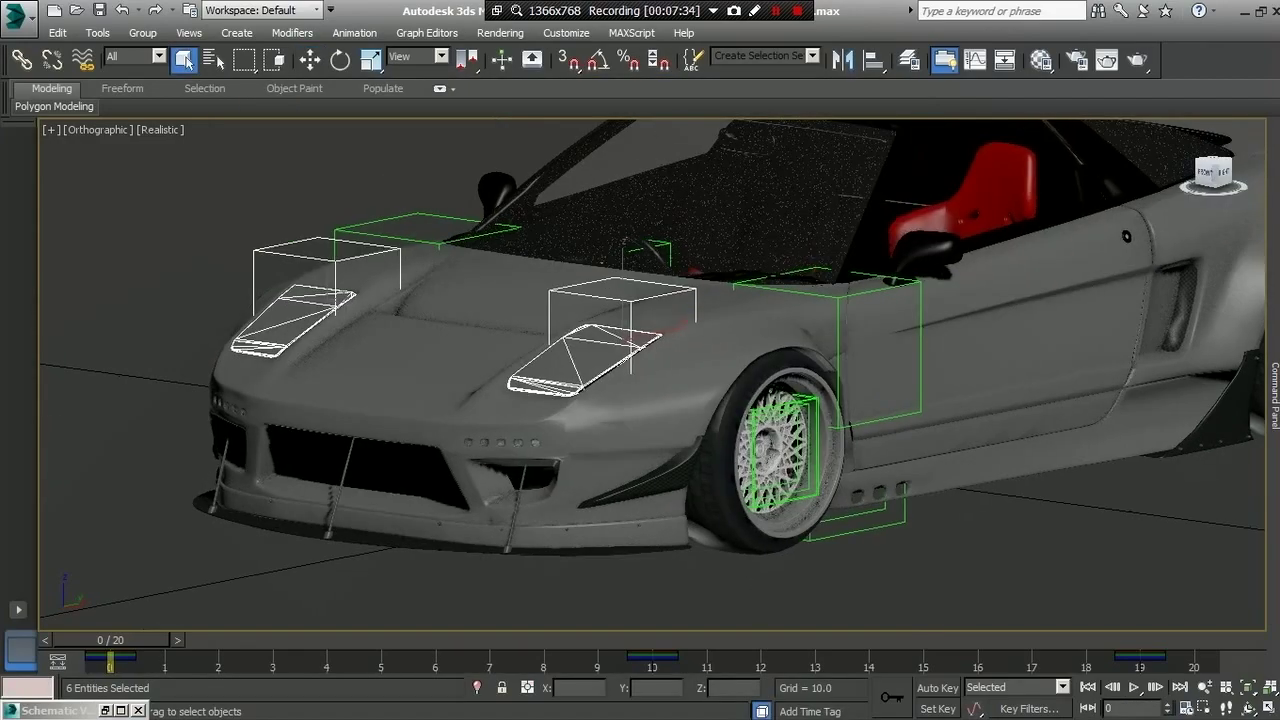
pyautogui.keyDown('alt'); pyautogui.moveTo(1059, 251); pyautogui.dragTo(744, 329, button='middle'); pyautogui.keyUp('alt')
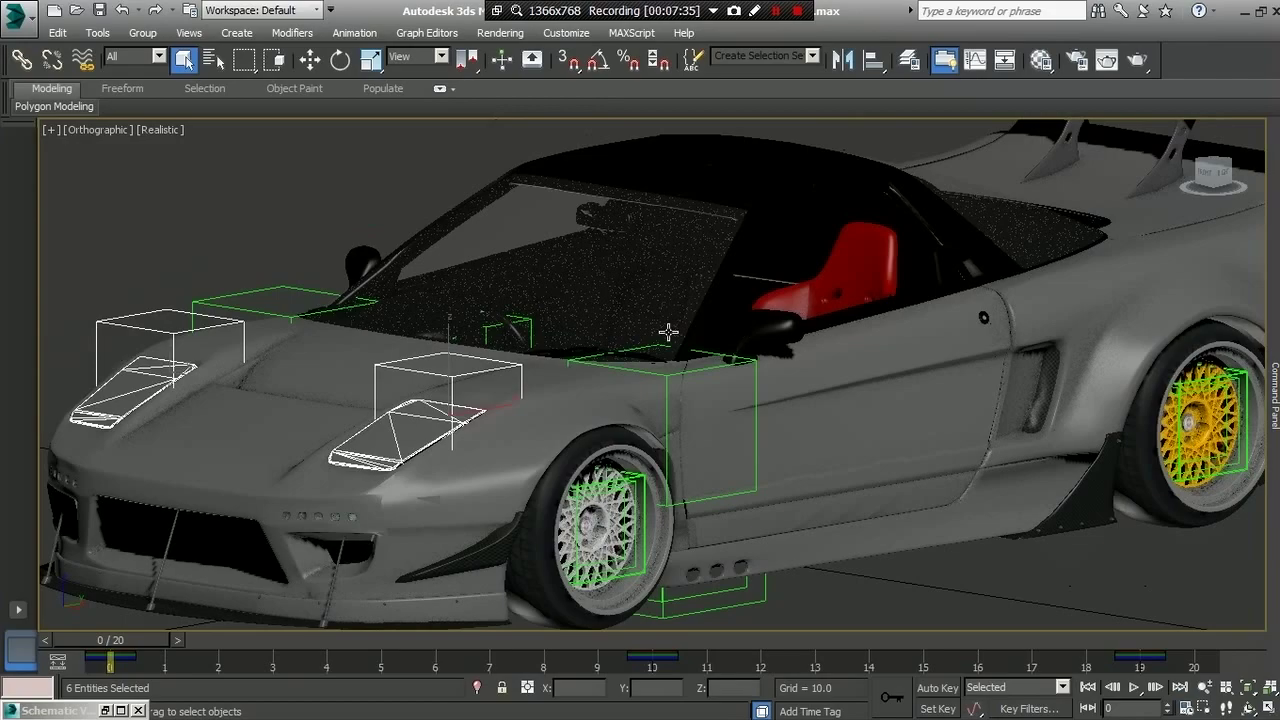
pyautogui.scroll(-2, 663, 330)
pyautogui.click(773, 12)
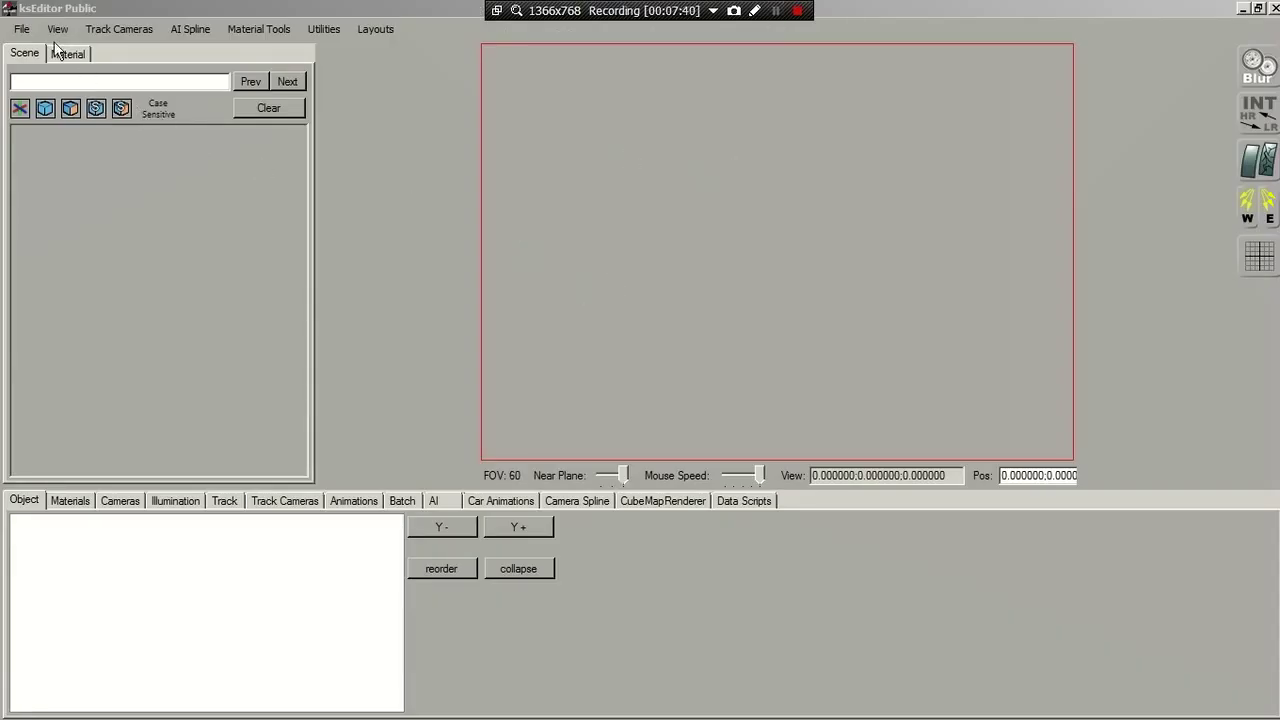
# - Load lights.FBX from Desktop > AC Project Mod > CARS > NSX_RB > nsx_rb as an FBX animation
pyautogui.click(21, 29)
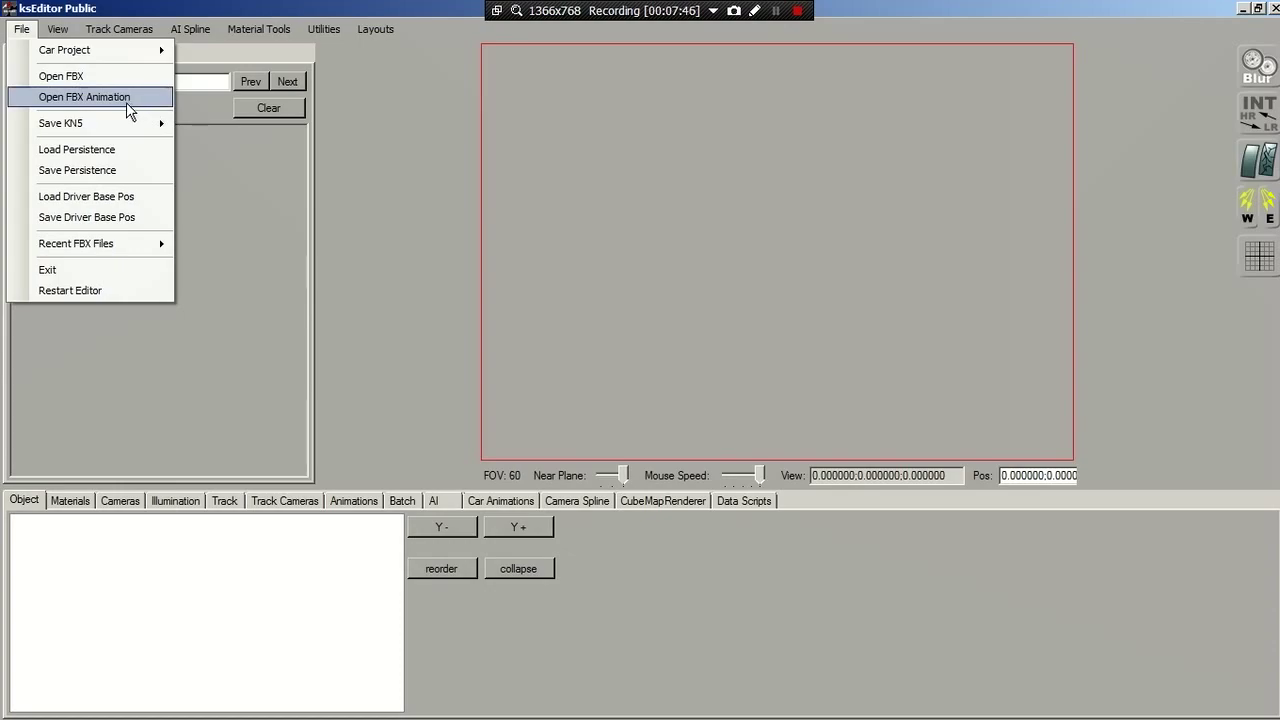
pyautogui.click(128, 105)
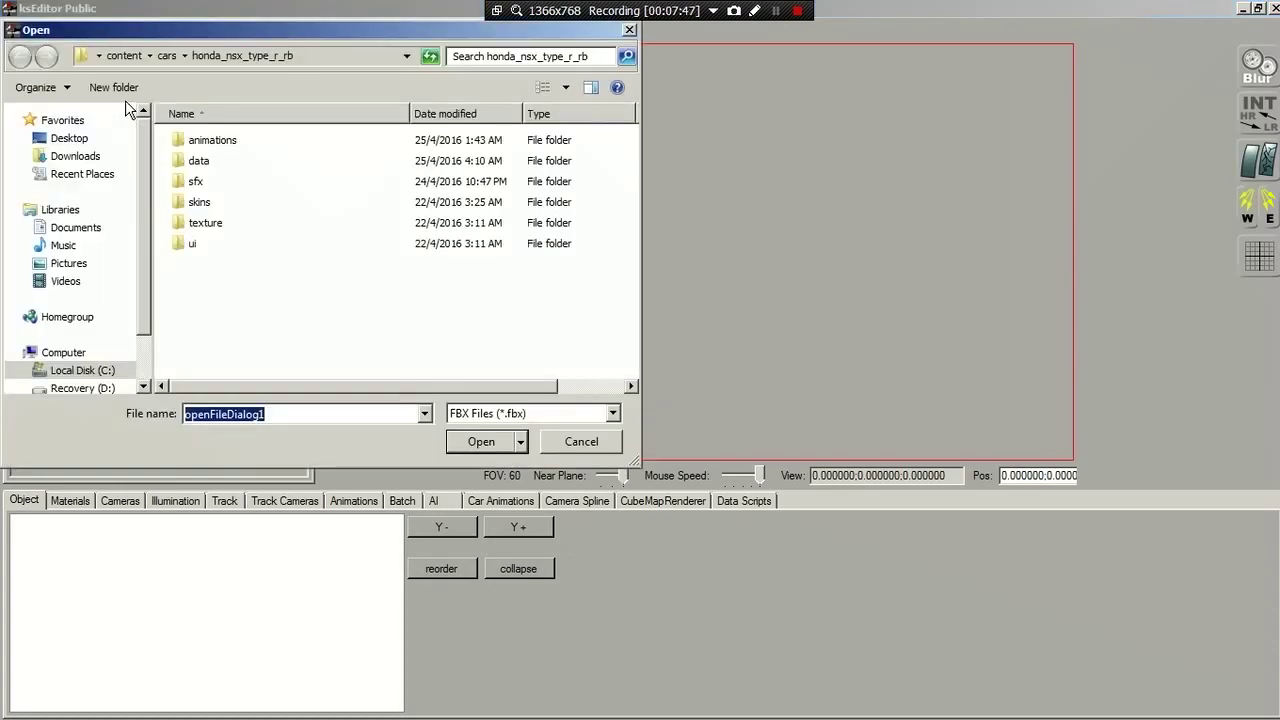
pyautogui.click(80, 138)
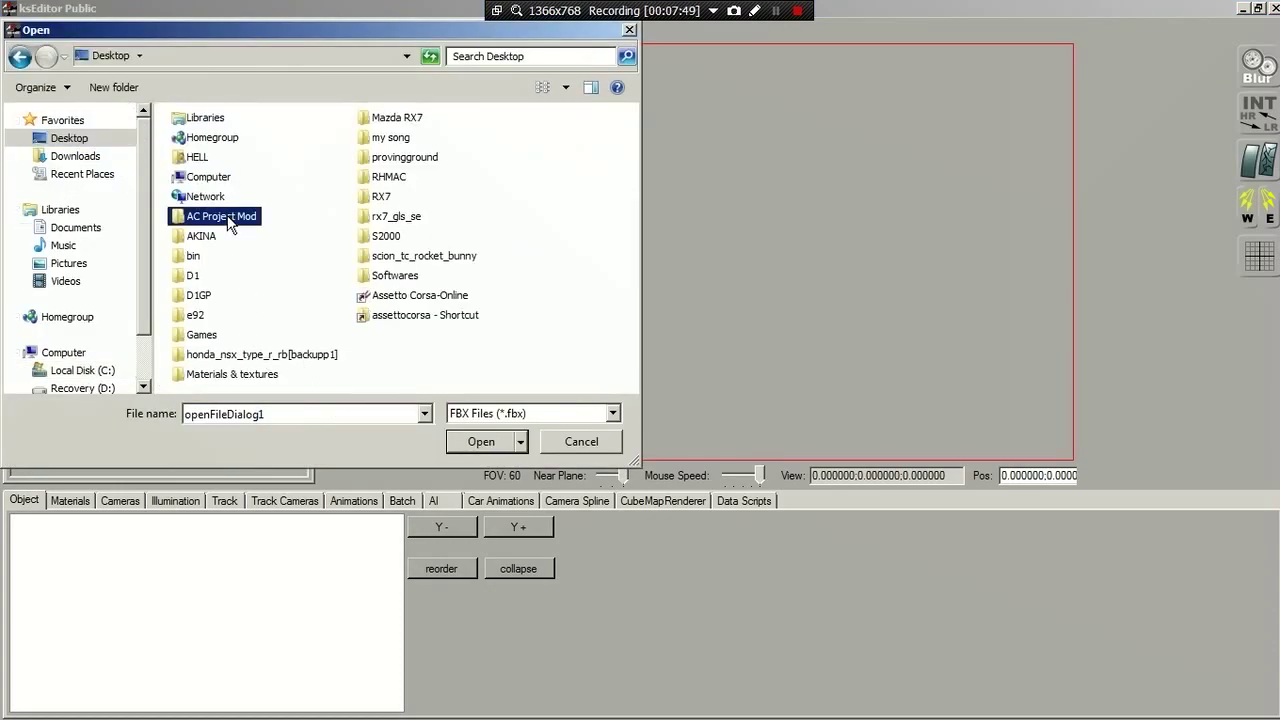
pyautogui.doubleClick(234, 216)
pyautogui.doubleClick(211, 286)
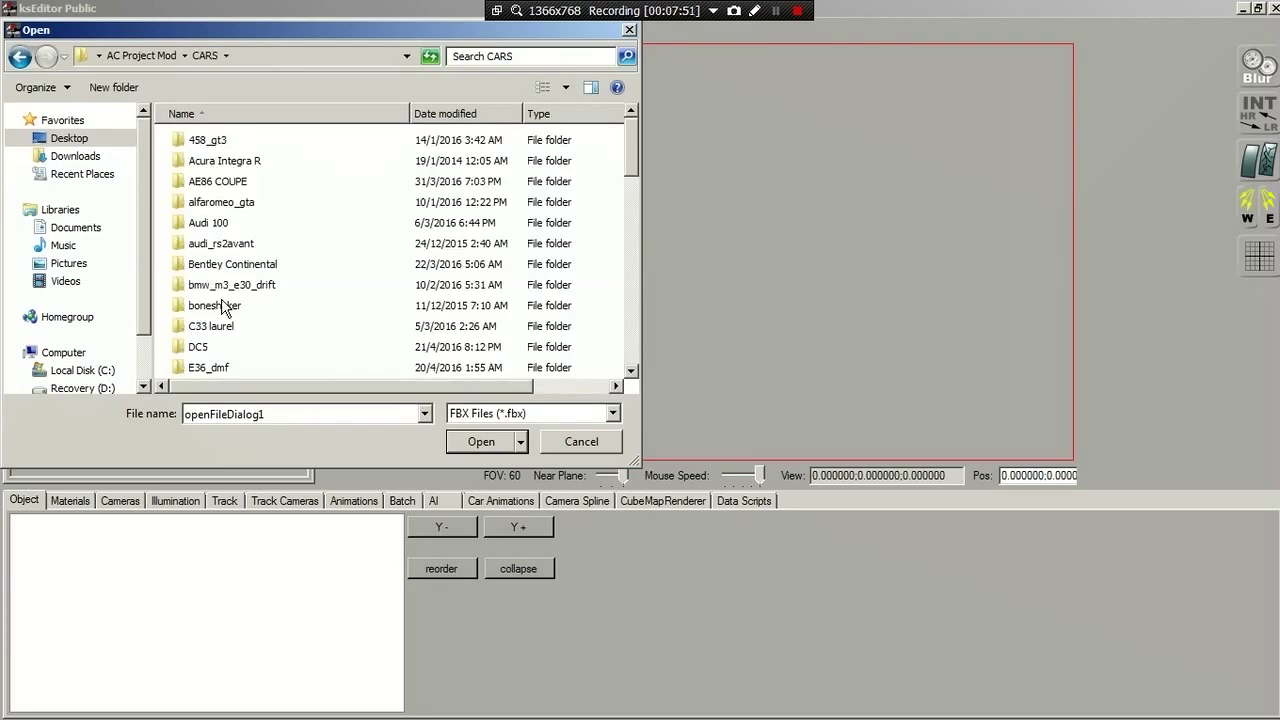
pyautogui.click(225, 306)
pyautogui.scroll(-5, 225, 306)
pyautogui.doubleClick(213, 182)
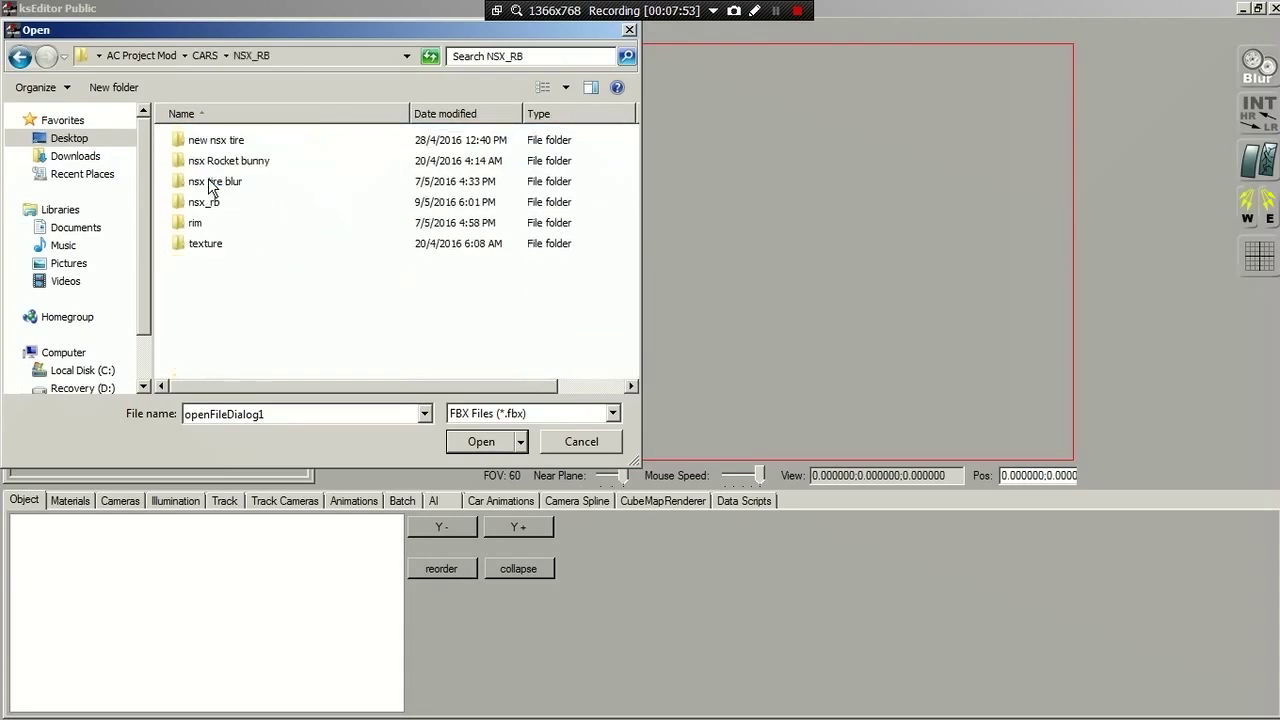
pyautogui.doubleClick(204, 203)
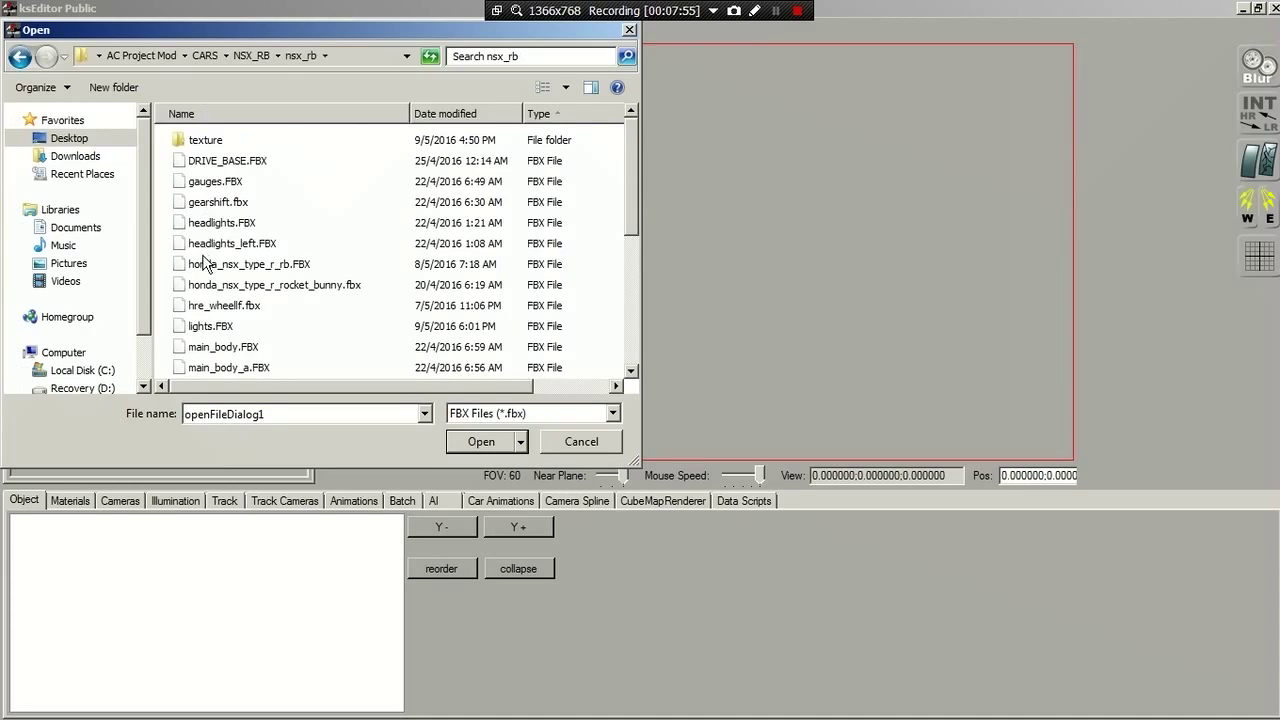
pyautogui.scroll(-1, 208, 238)
pyautogui.click(210, 266)
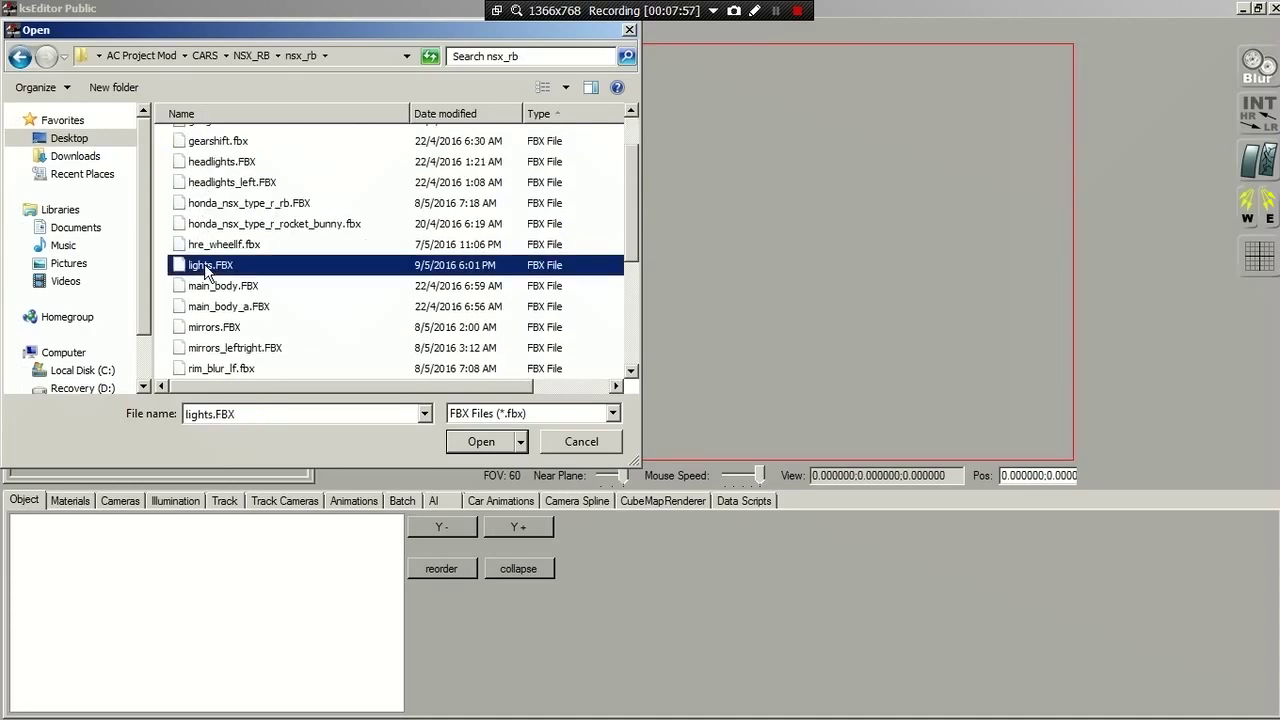
pyautogui.click(480, 443)
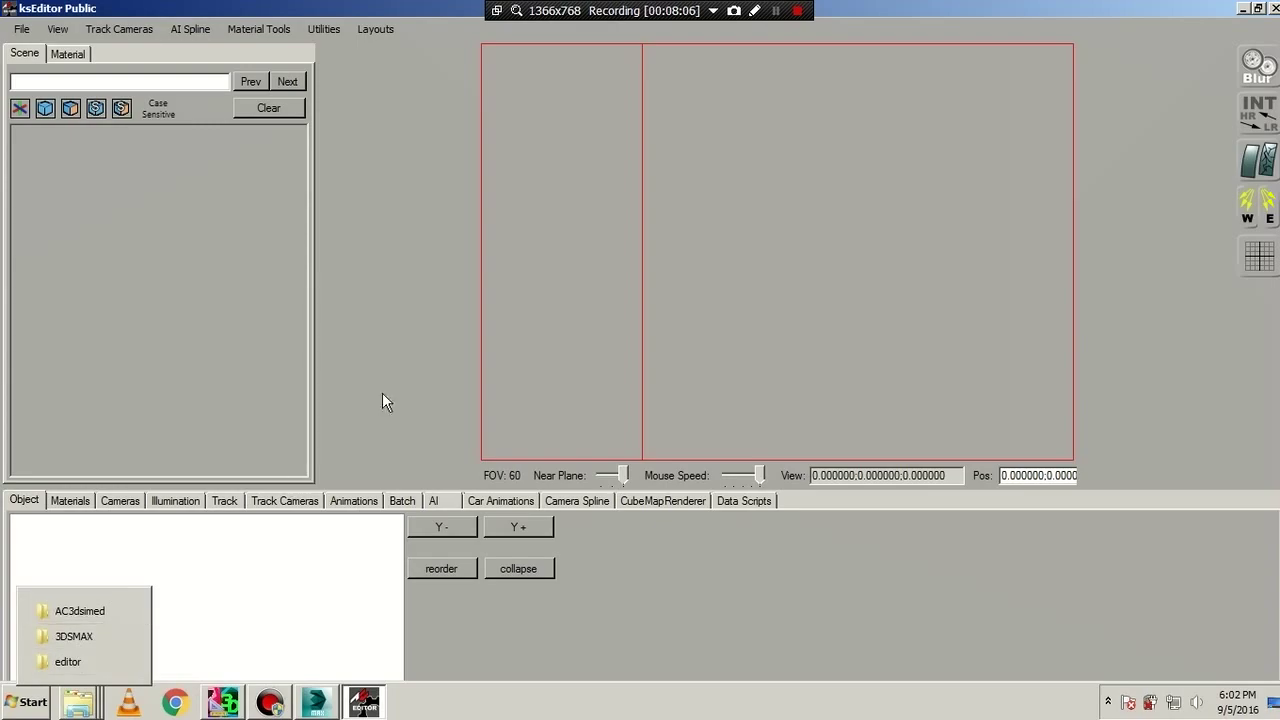
# - Open the AC Project Mod > CARS > NSX_RB > nsx_rb folder in Windows Explorer
pyautogui.click(779, 14)
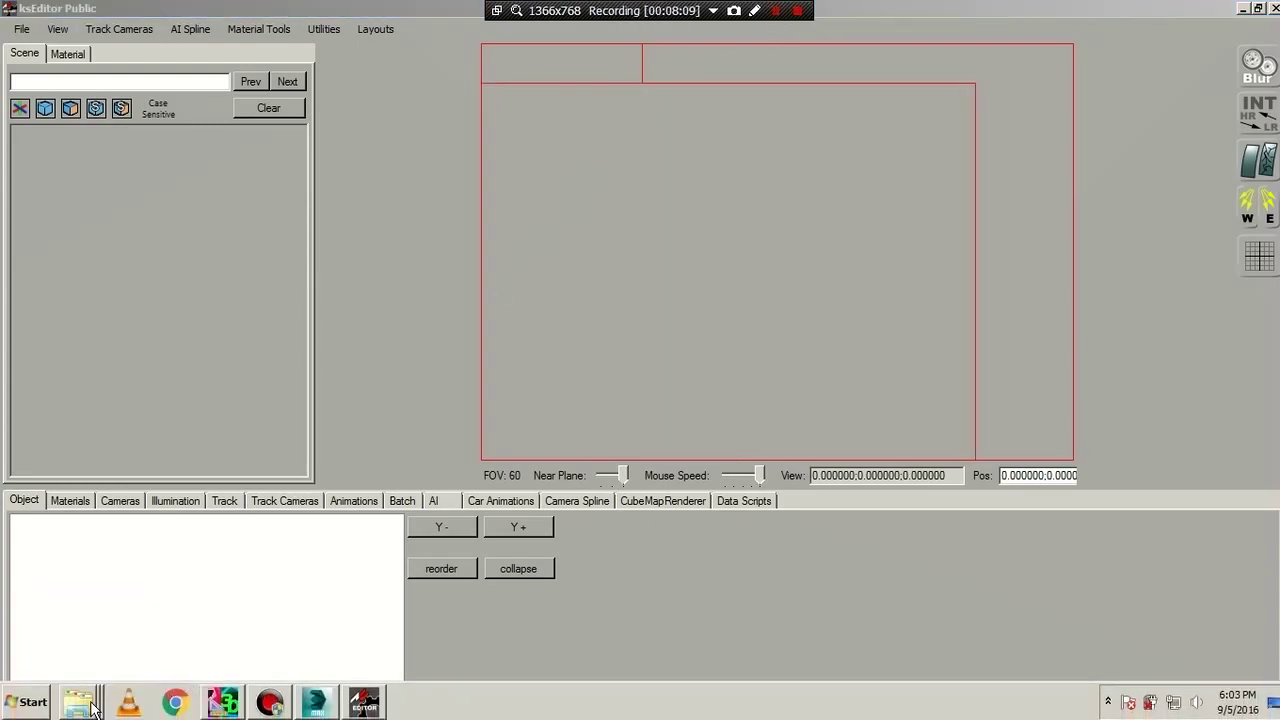
pyautogui.moveTo(78, 702)
pyautogui.click(72, 661)
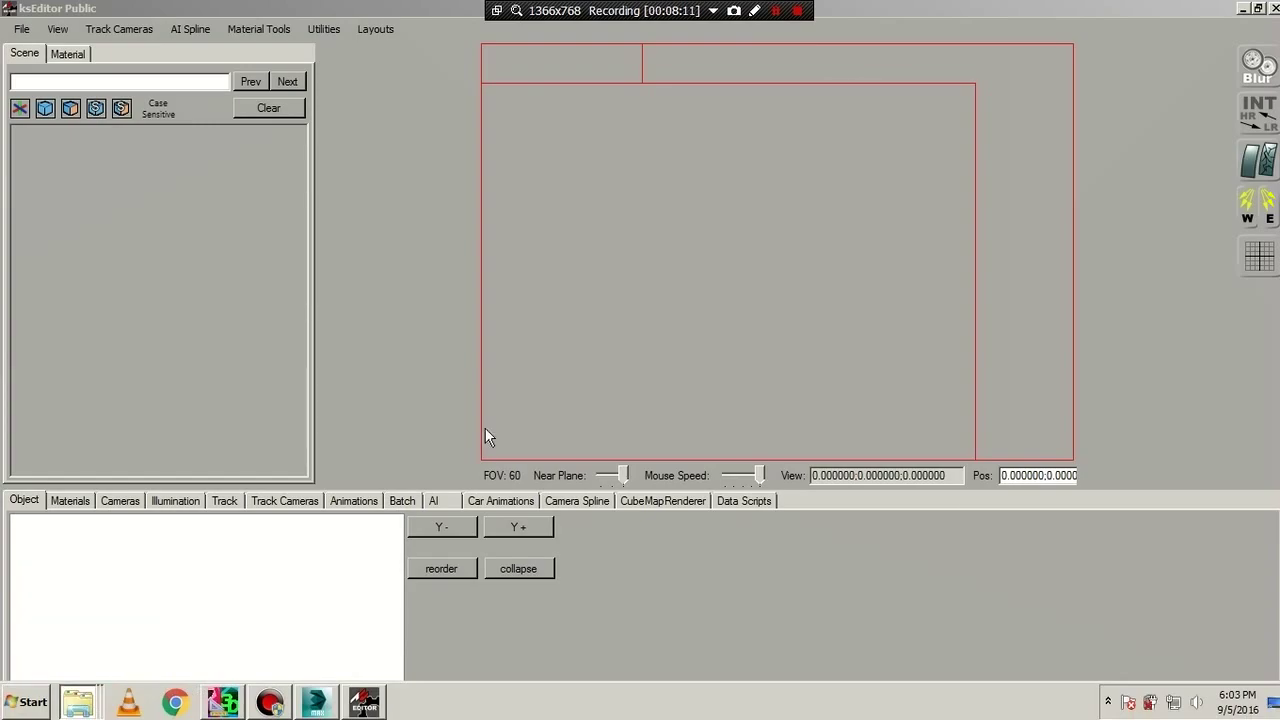
pyautogui.doubleClick(445, 478)
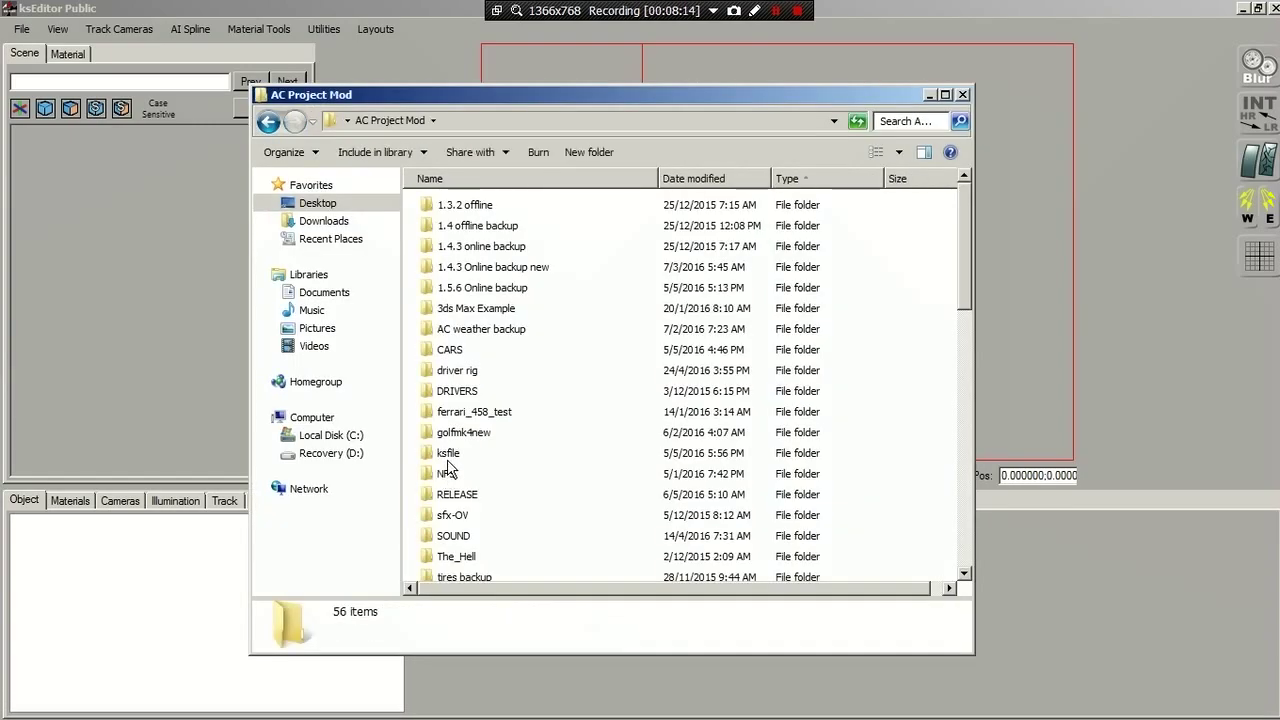
pyautogui.click(451, 358)
pyautogui.doubleClick(451, 358)
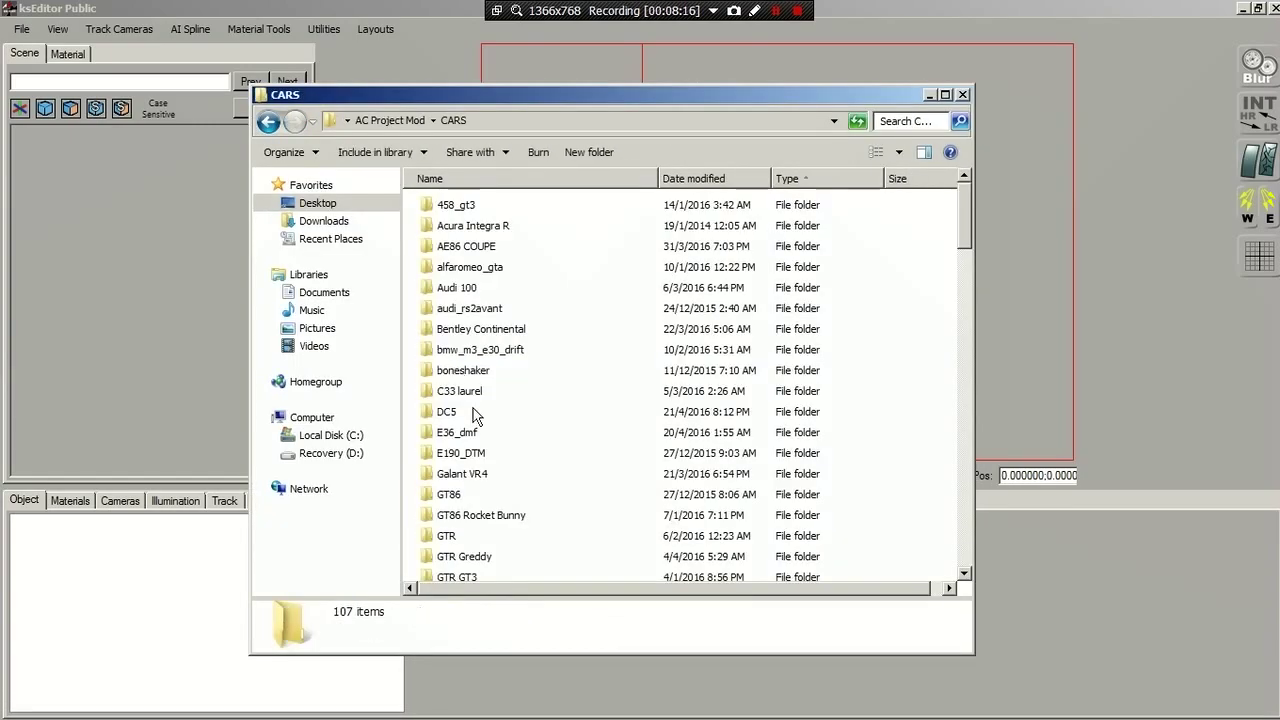
pyautogui.click(471, 412)
pyautogui.press('n')
pyautogui.click(462, 244)
pyautogui.doubleClick(462, 244)
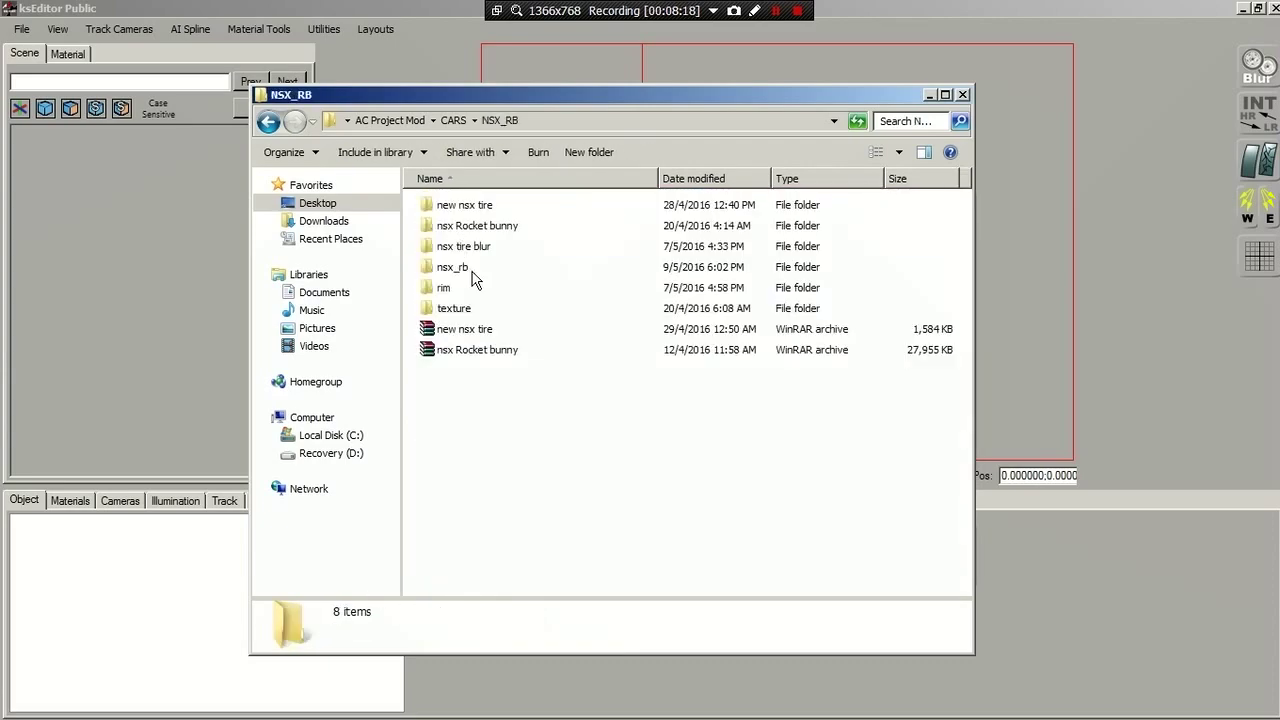
pyautogui.doubleClick(462, 268)
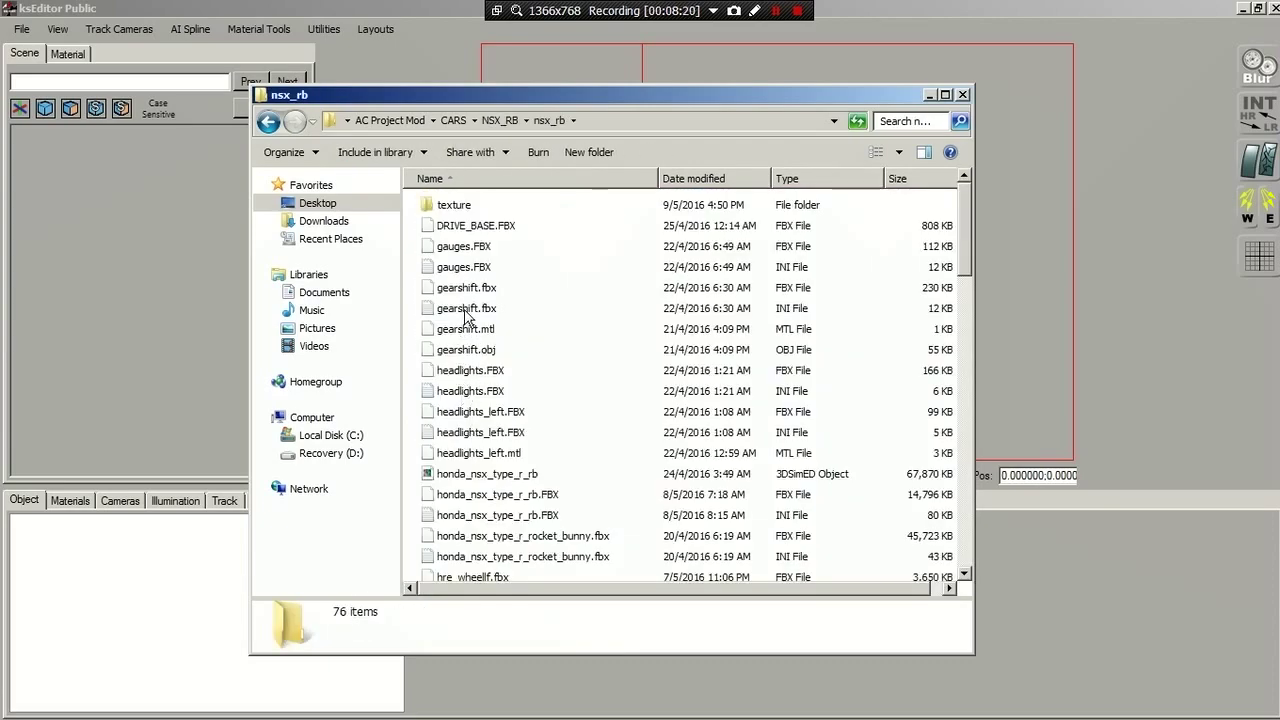
# - Sort the files by type and cut lights.ksanim
pyautogui.click(782, 180)
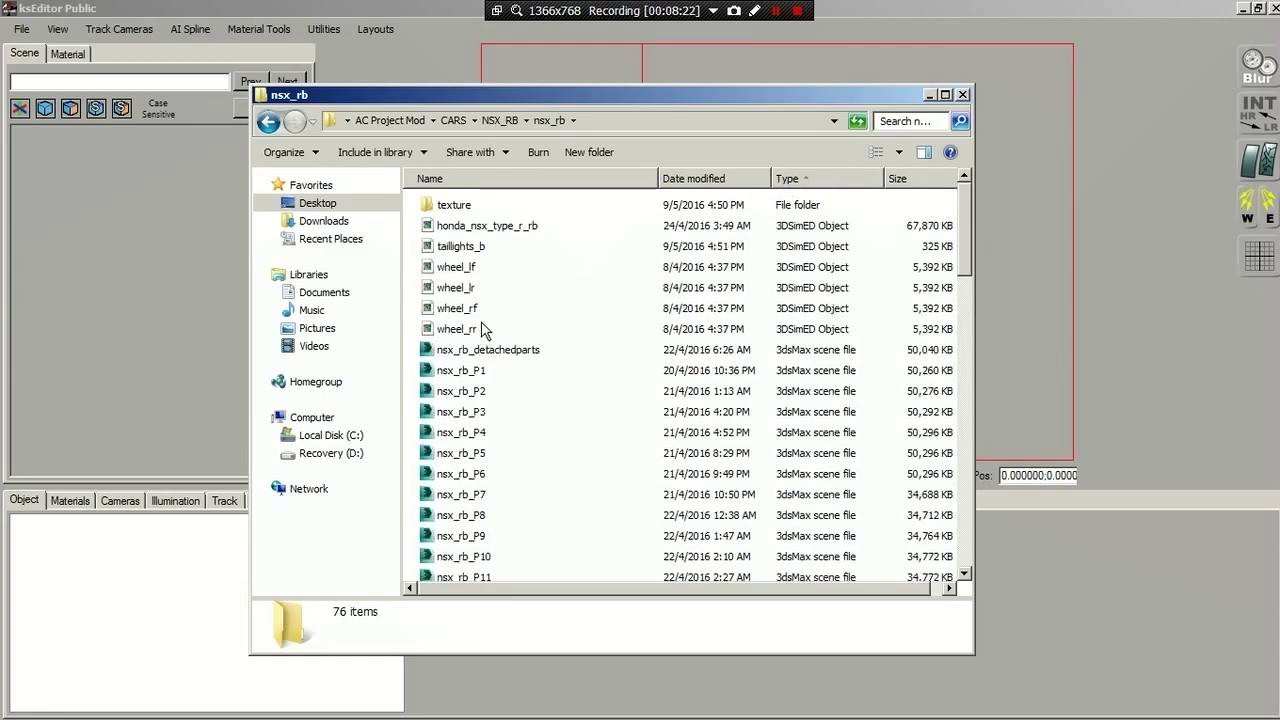
pyautogui.click(845, 182)
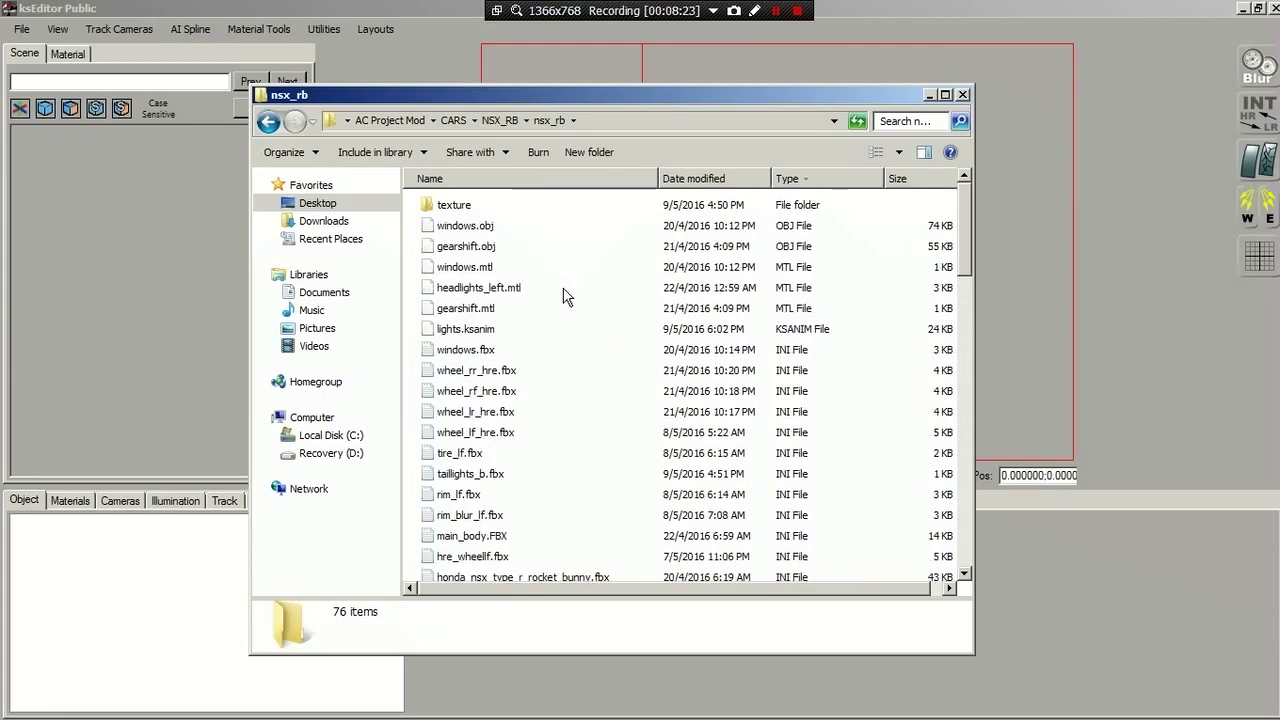
pyautogui.click(456, 334)
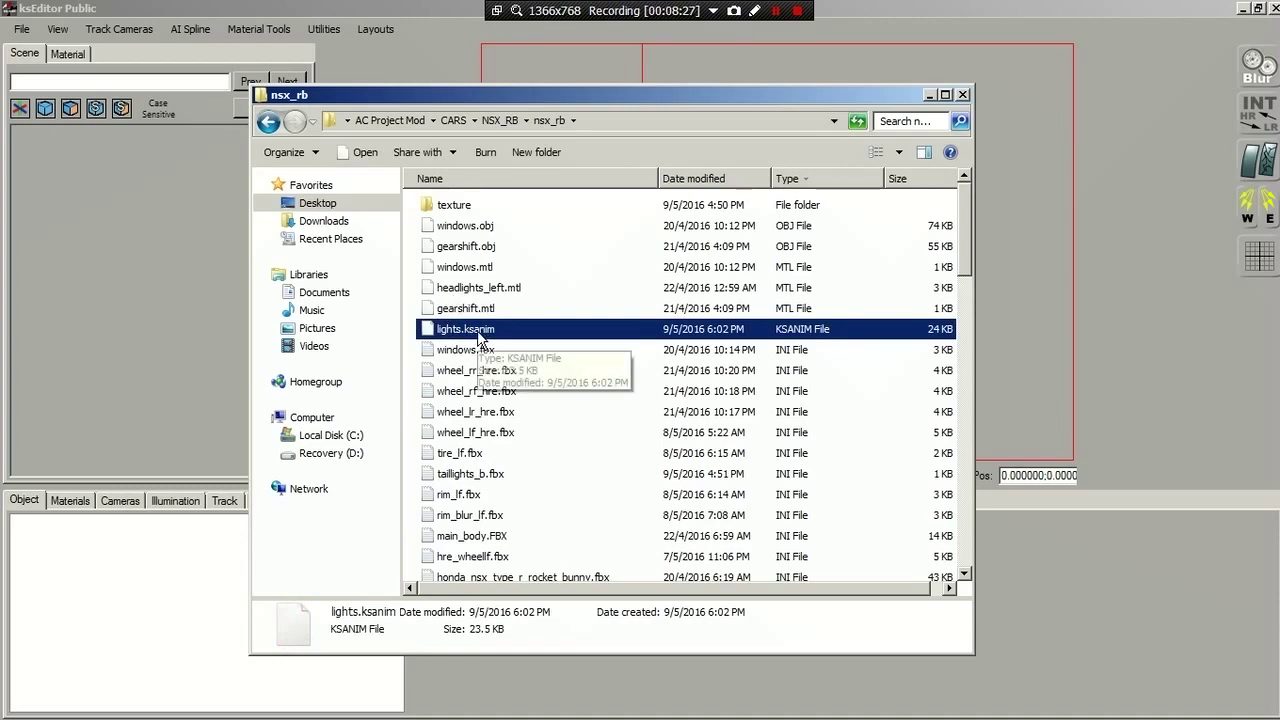
pyautogui.rightClick(477, 338)
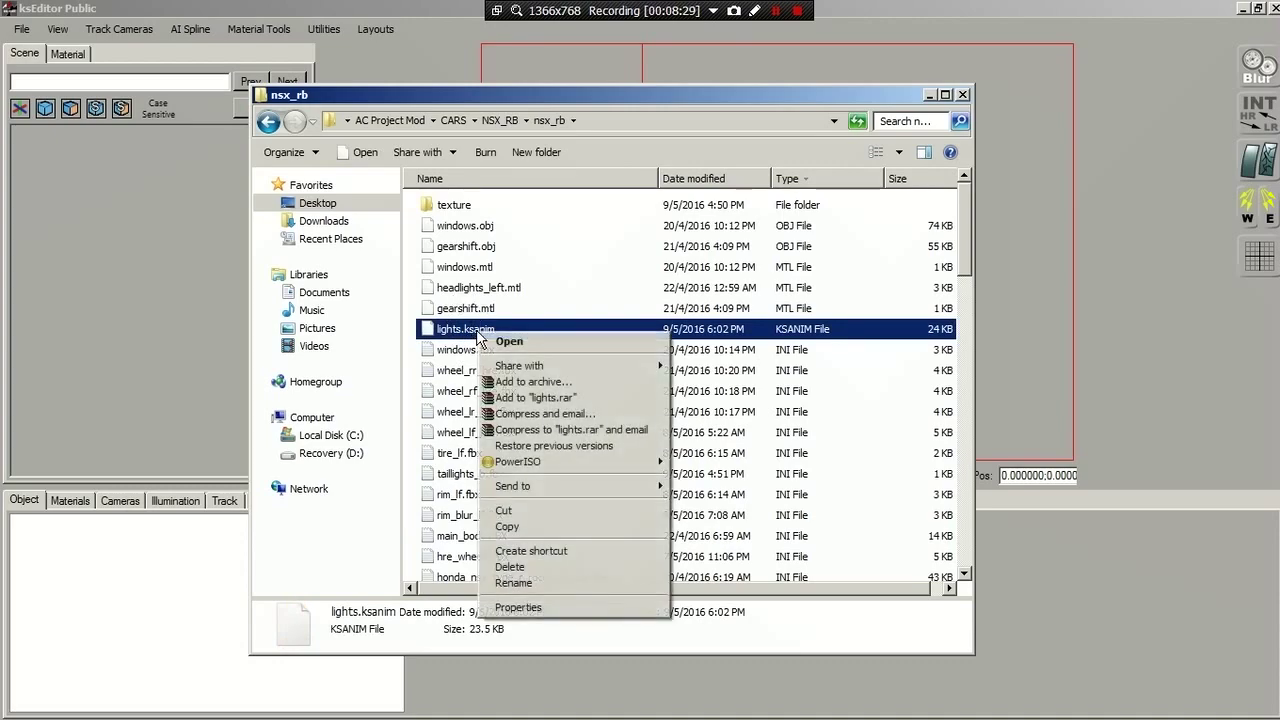
pyautogui.click(525, 511)
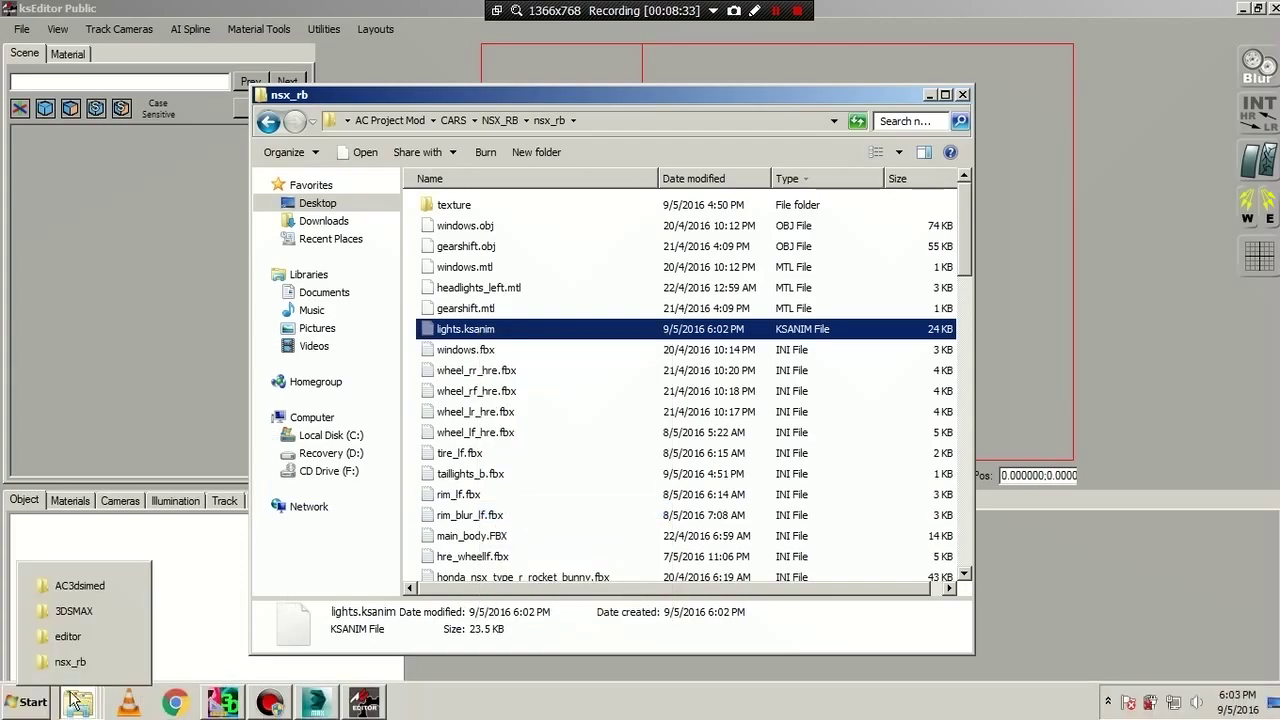
# - Open a new Explorer window and go to the assettocorsa folder on the Desktop
pyautogui.click(40, 700)
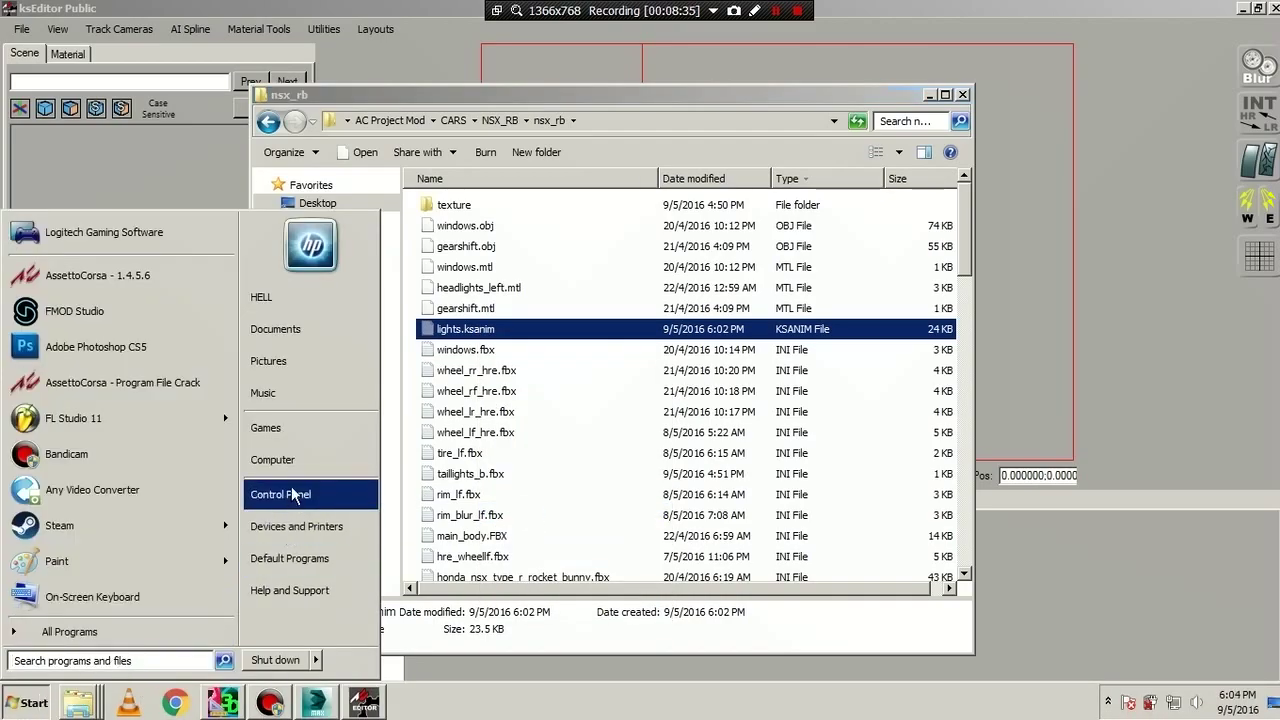
pyautogui.click(290, 460)
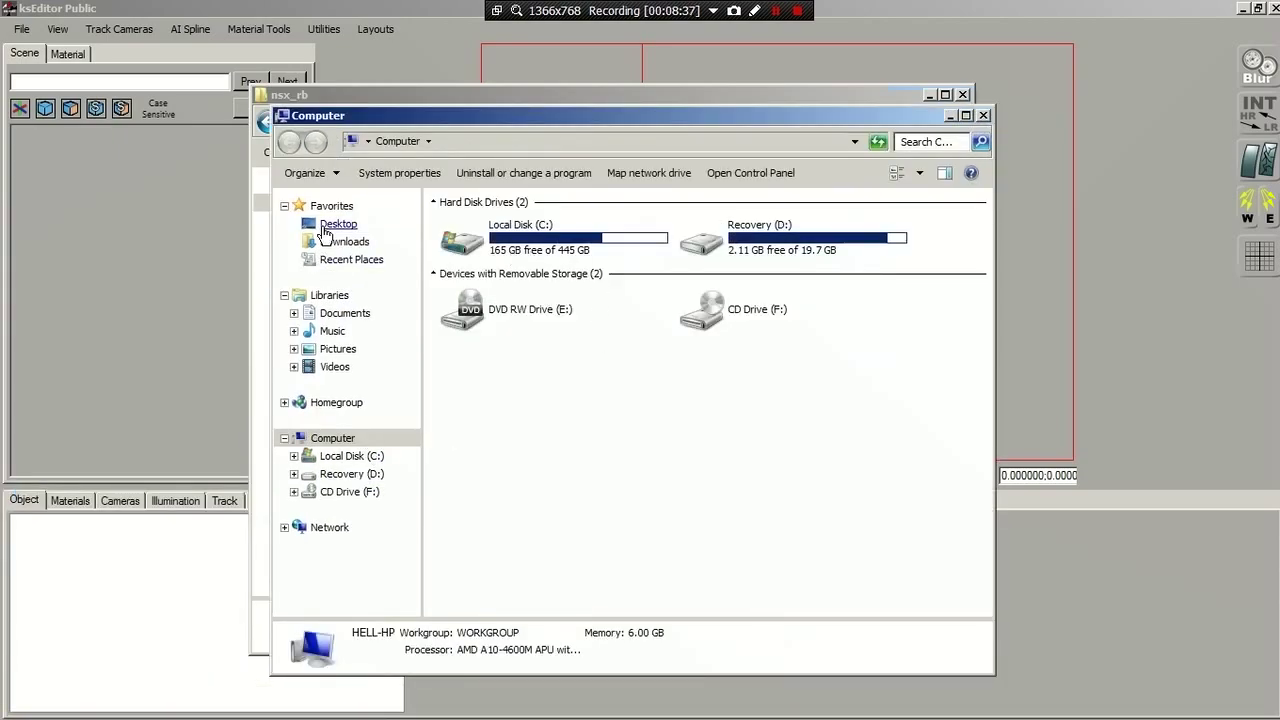
pyautogui.click(337, 224)
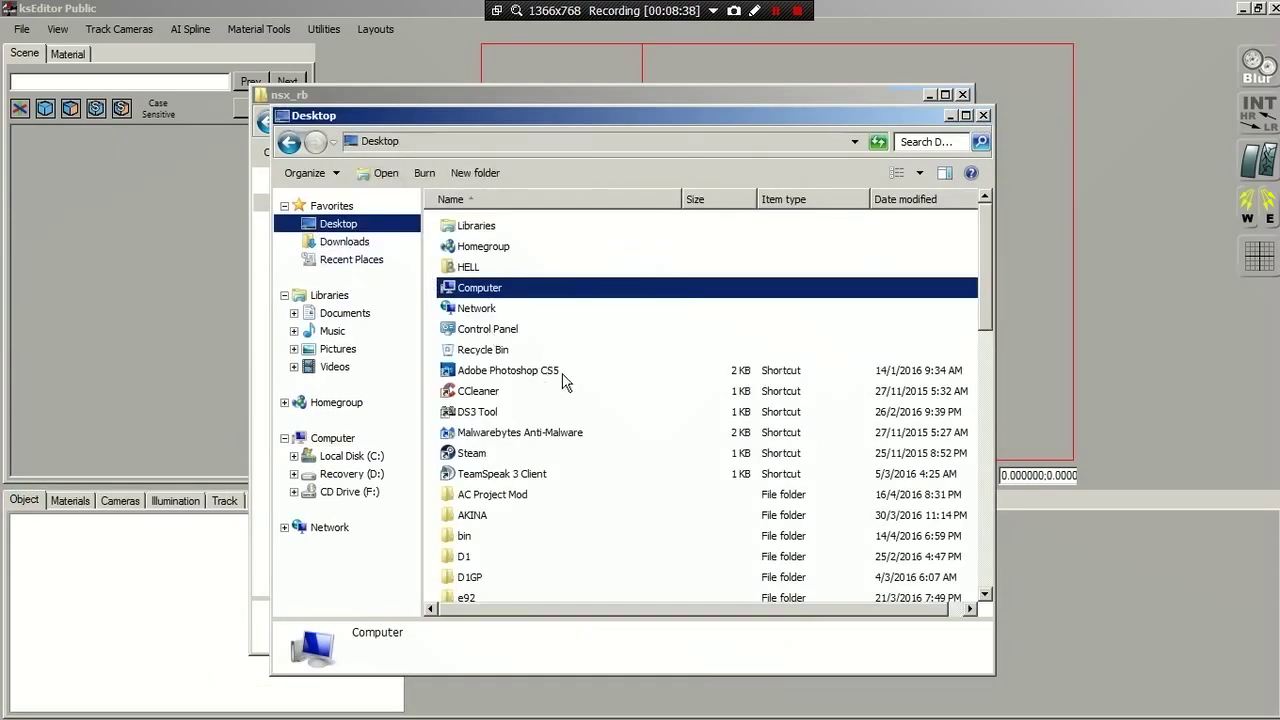
pyautogui.click(488, 475)
pyautogui.scroll(-6, 487, 474)
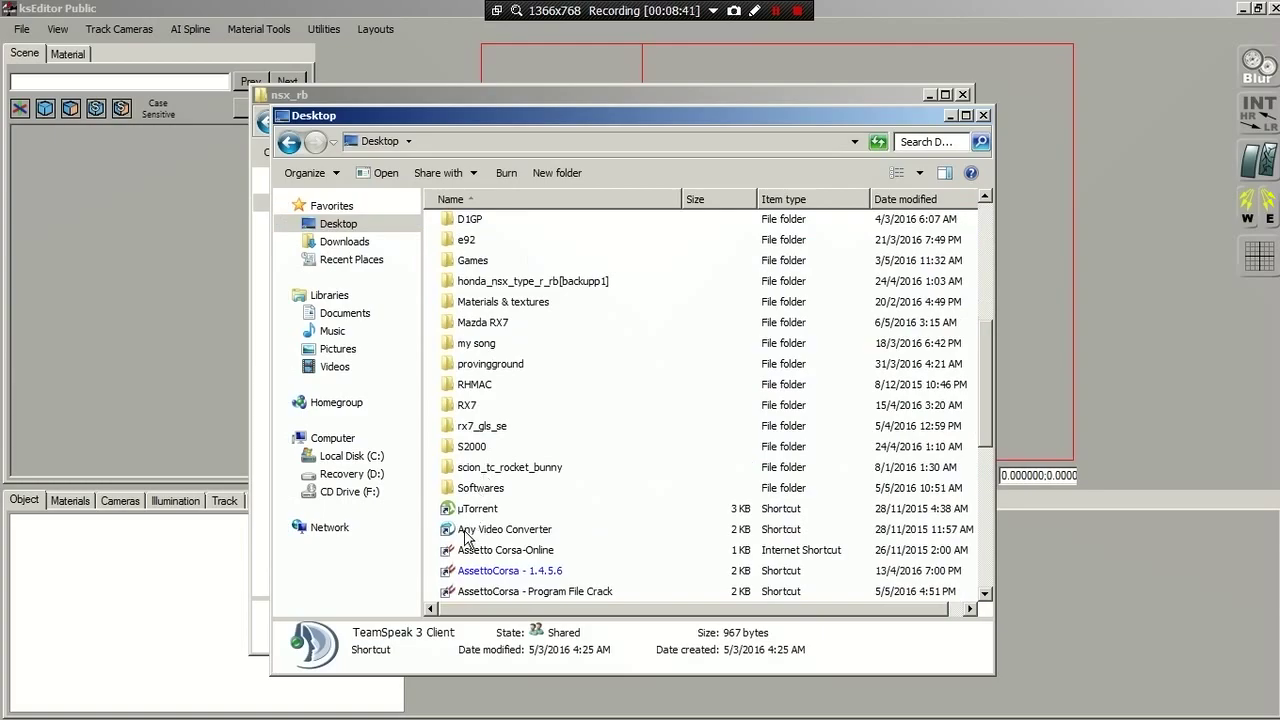
pyautogui.scroll(-2, 468, 538)
pyautogui.doubleClick(477, 489)
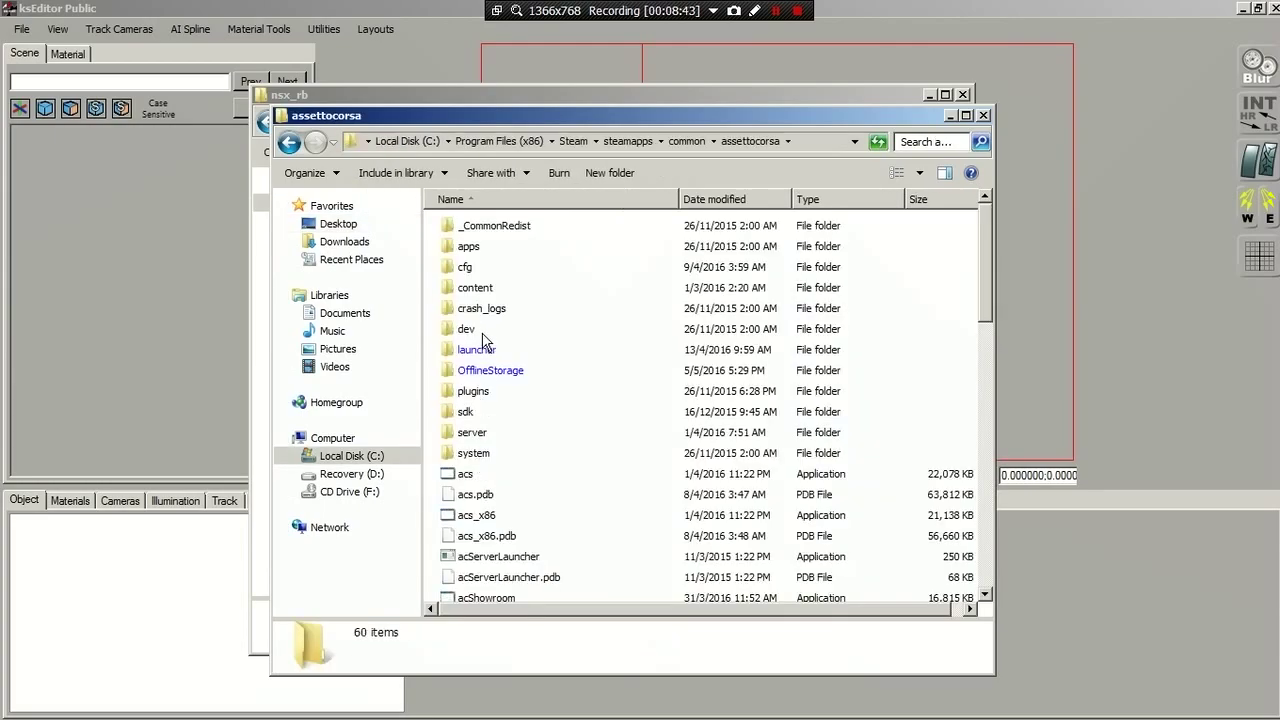
# - Browse to content > cars > honda_nsx_type_r_rb > animations
pyautogui.doubleClick(482, 290)
pyautogui.click(472, 272)
pyautogui.doubleClick(472, 272)
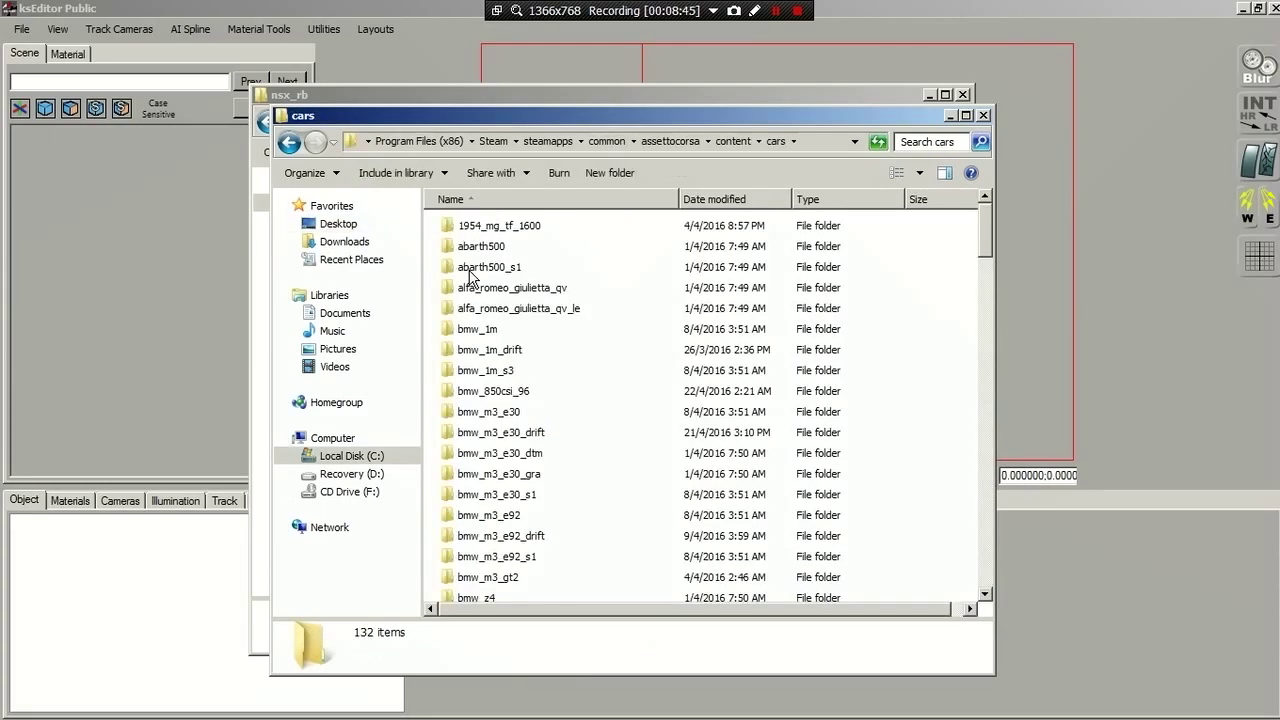
pyautogui.click(470, 270)
pyautogui.press('h')
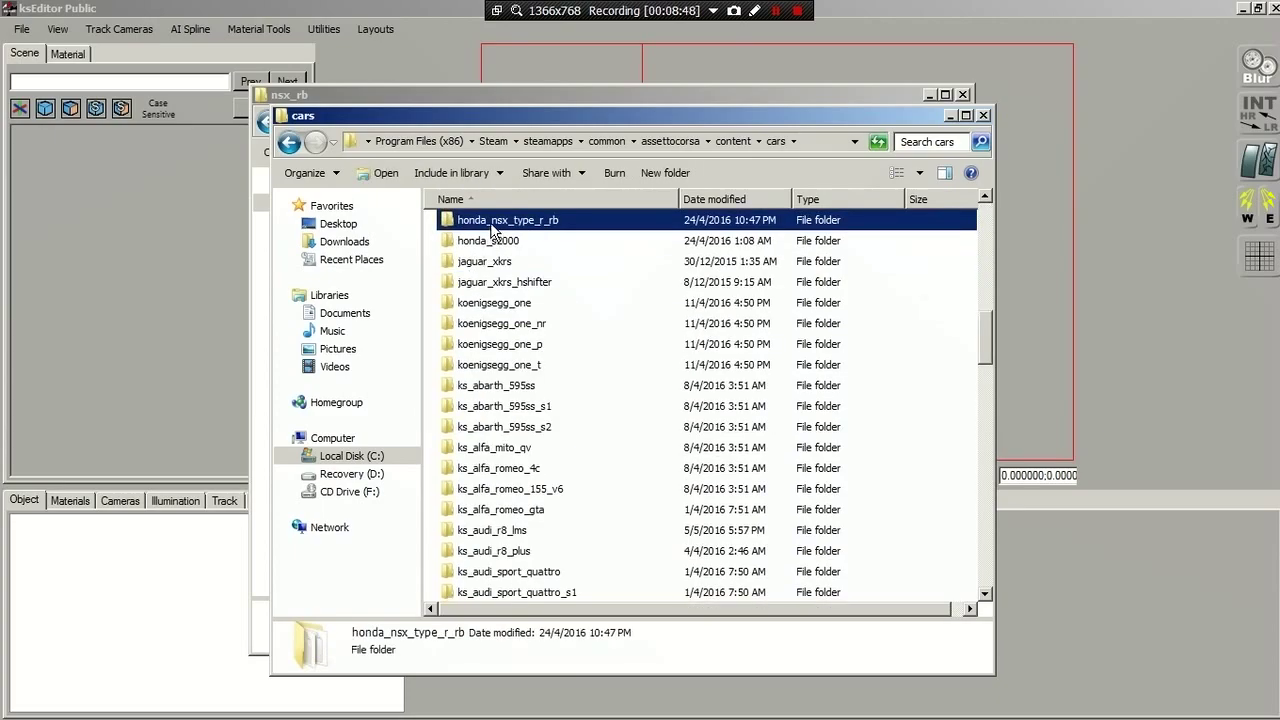
pyautogui.doubleClick(491, 229)
pyautogui.doubleClick(491, 229)
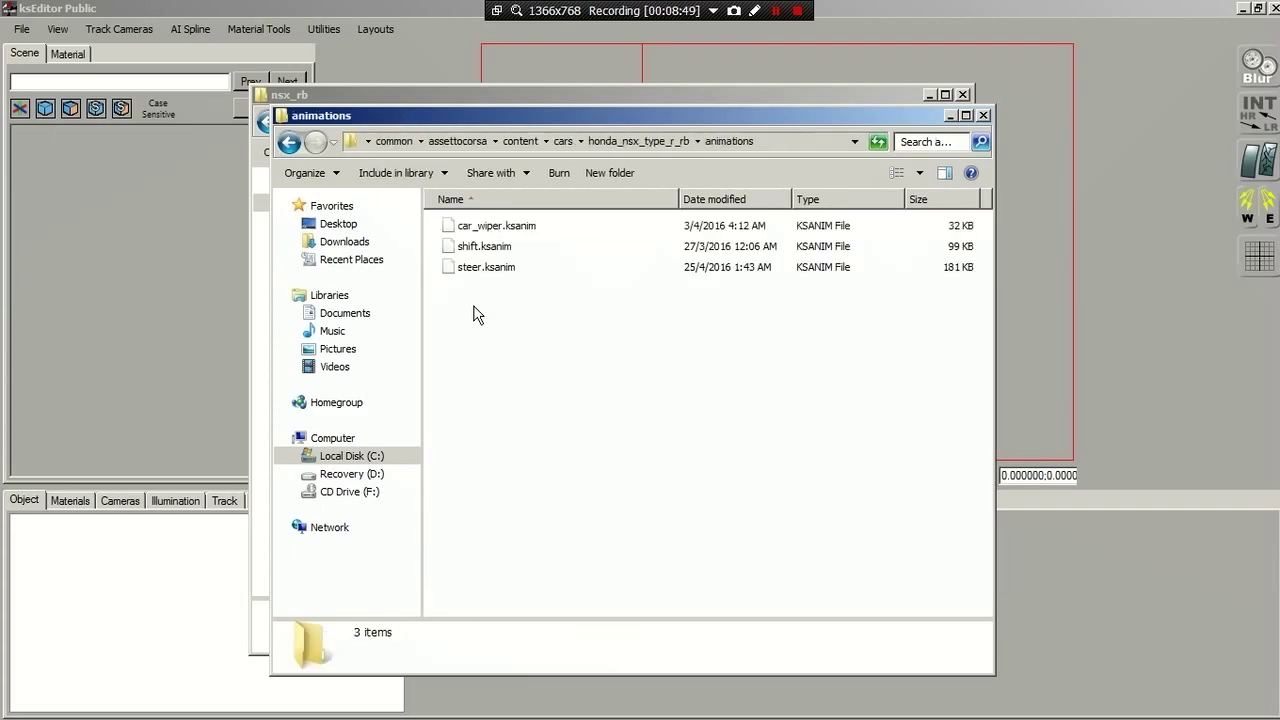
# - Paste lights.ksanim into the animations folder and close the window
pyautogui.rightClick(497, 329)
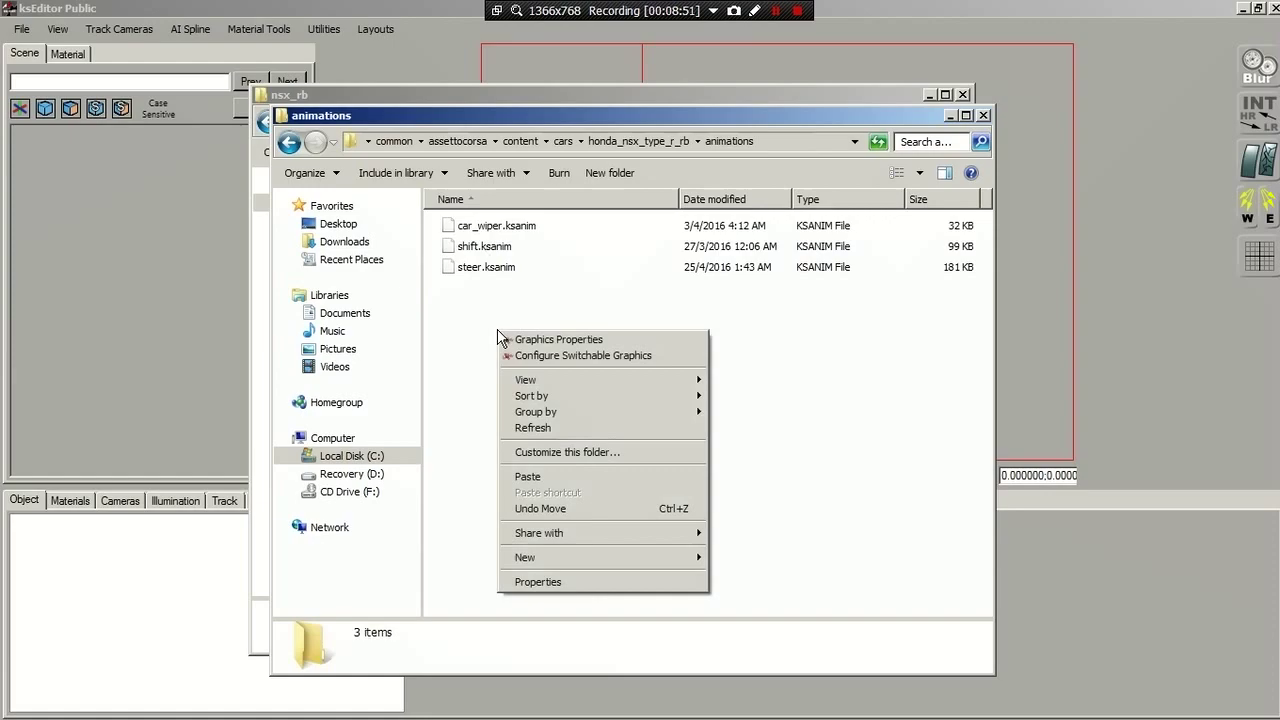
pyautogui.click(587, 477)
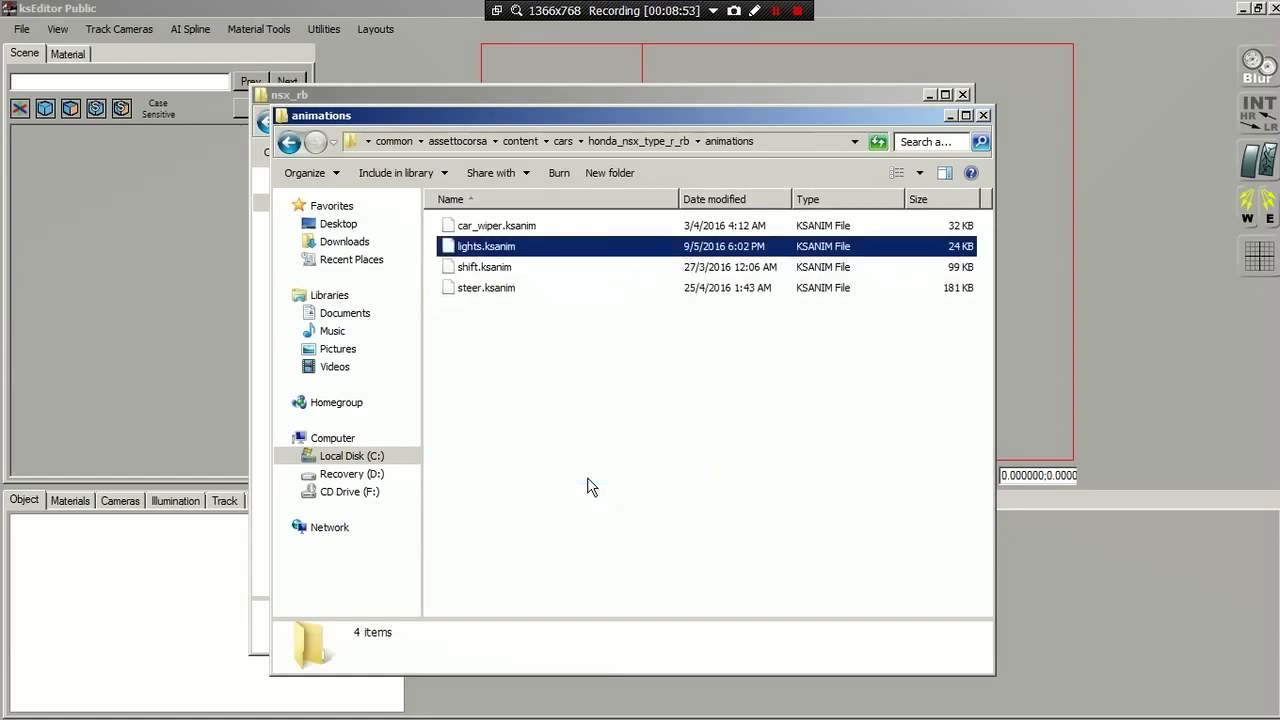
pyautogui.click(558, 411)
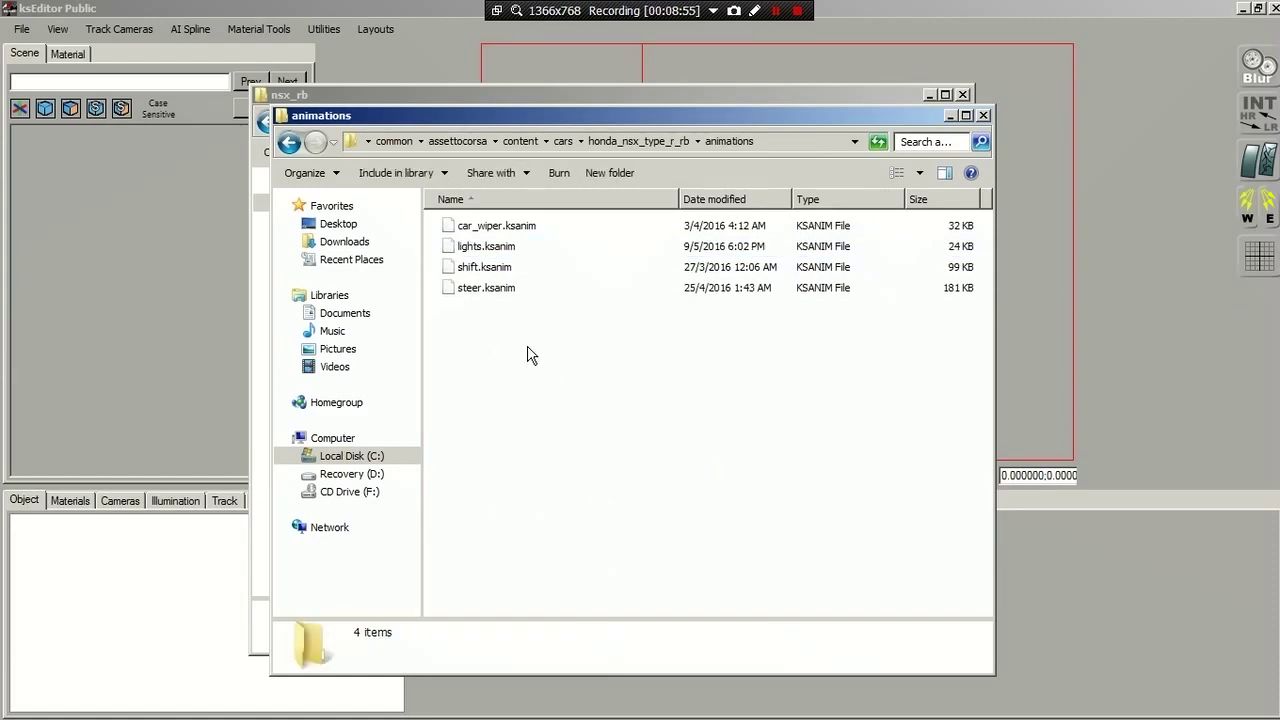
pyautogui.click(949, 115)
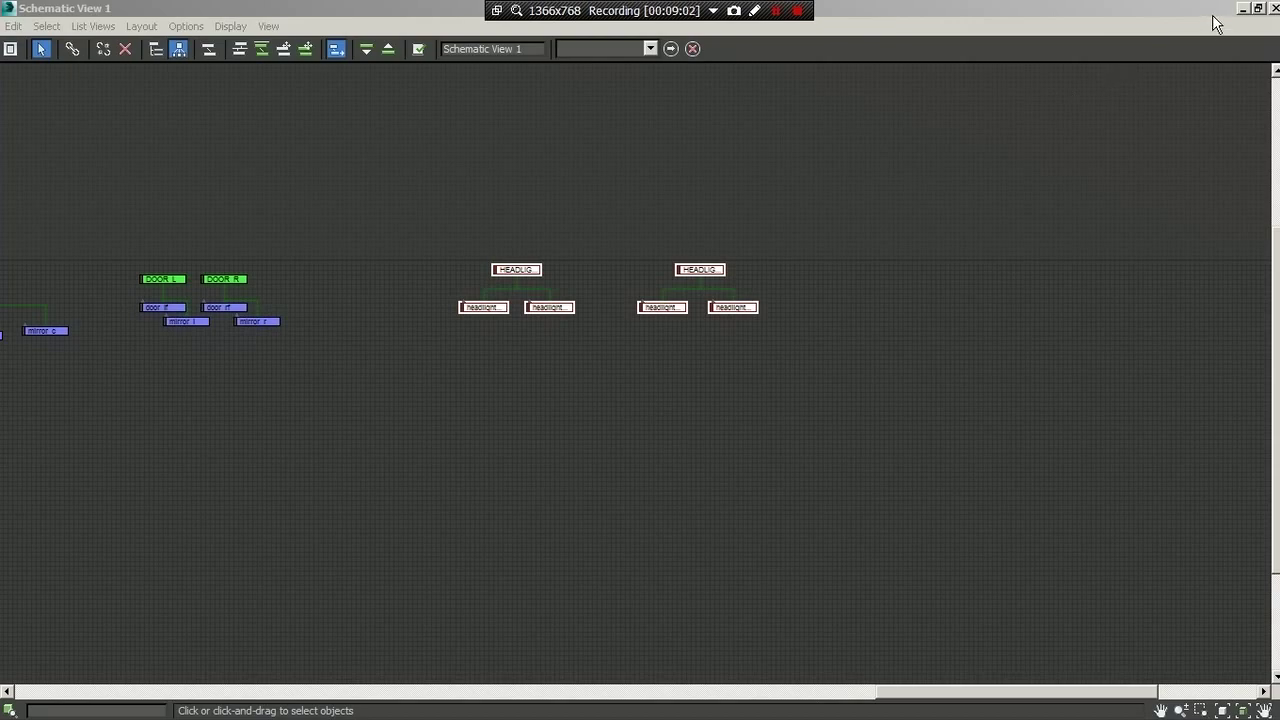
# - Deselect the headlight nodes, minimize Schematic View and bring up the Export options
pyautogui.click(906, 266)
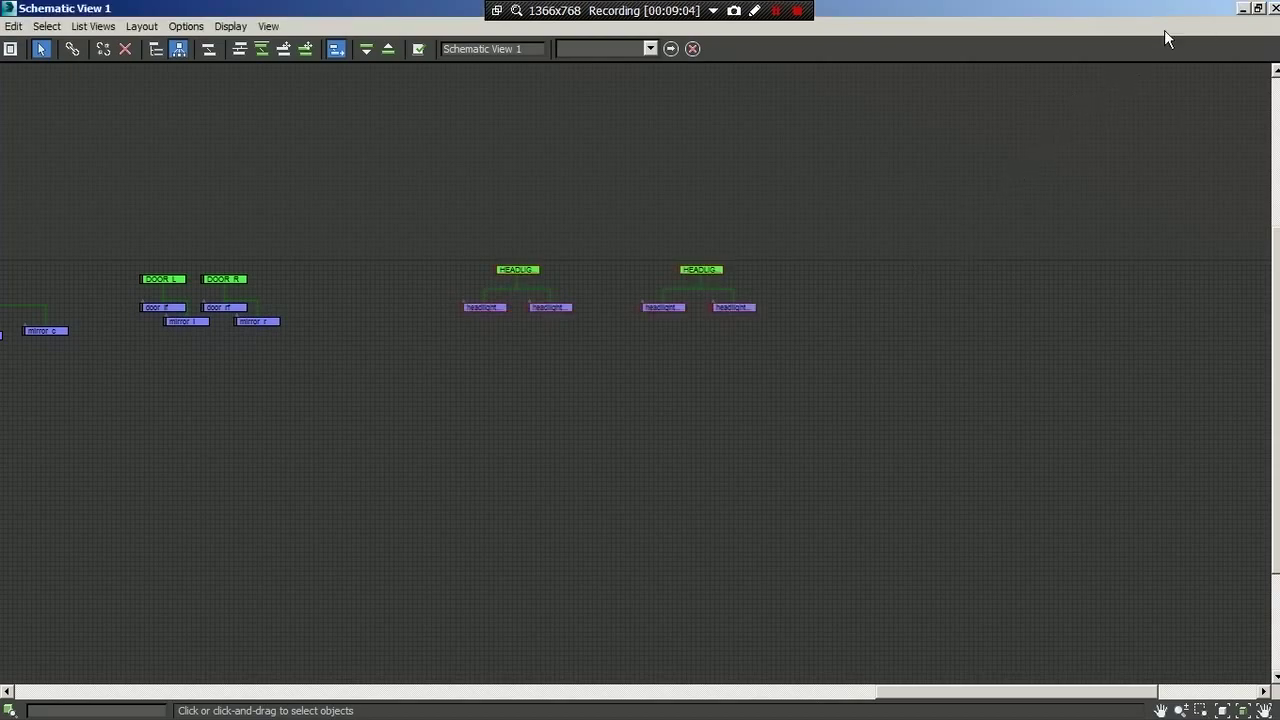
pyautogui.click(1244, 22)
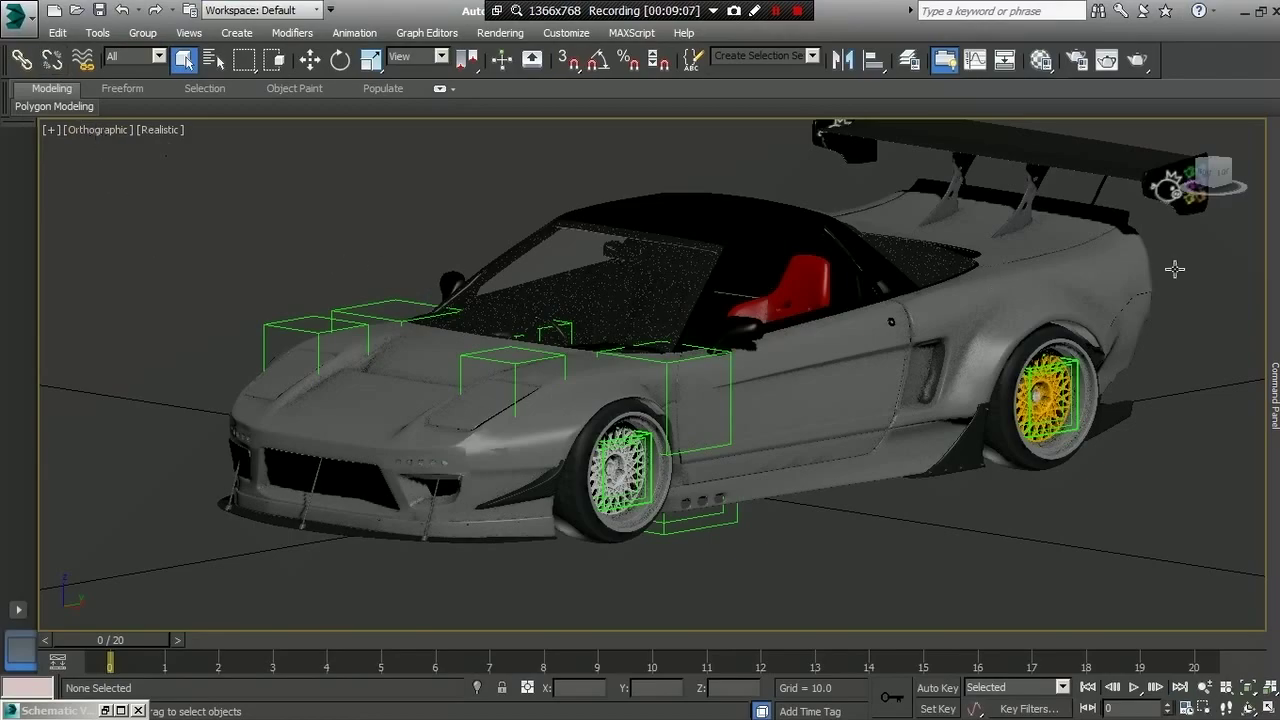
pyautogui.click(12, 20)
pyautogui.moveTo(63, 307)
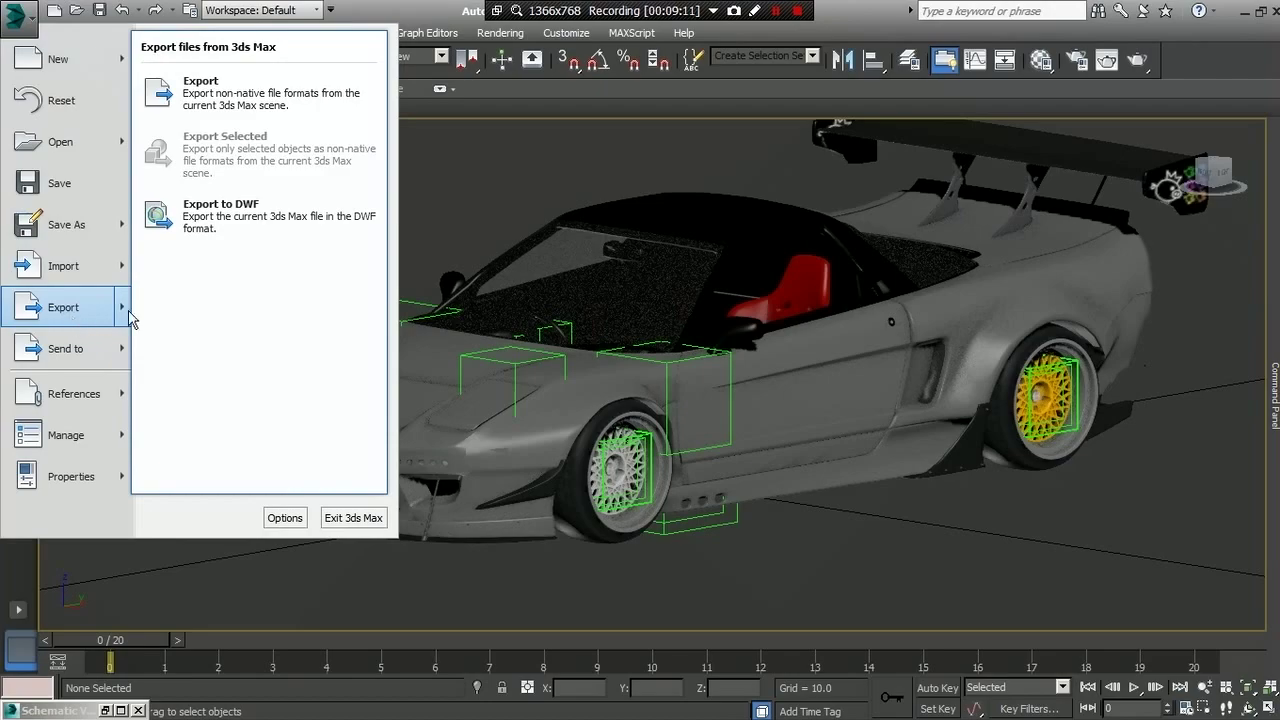
# - Export the scene over honda_nsx_type_r_rb.FBX, confirming replacement of the existing file
pyautogui.click(206, 99)
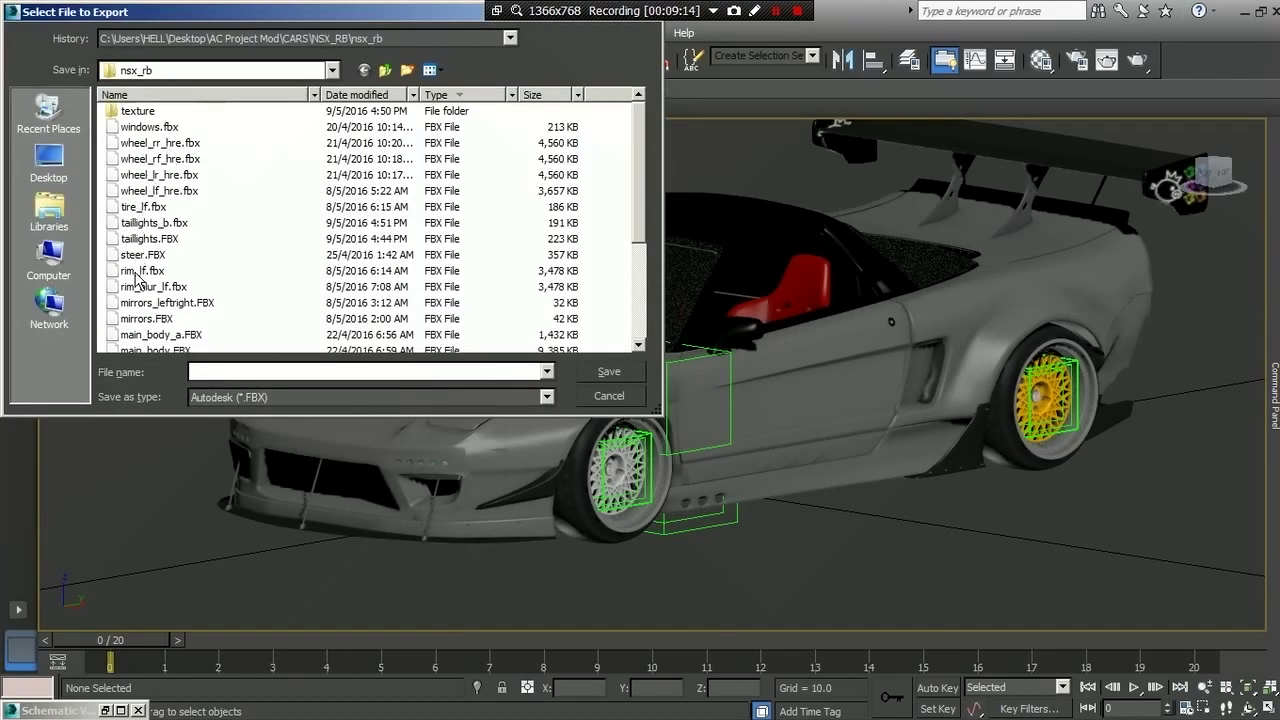
pyautogui.click(152, 318)
pyautogui.scroll(-3, 155, 316)
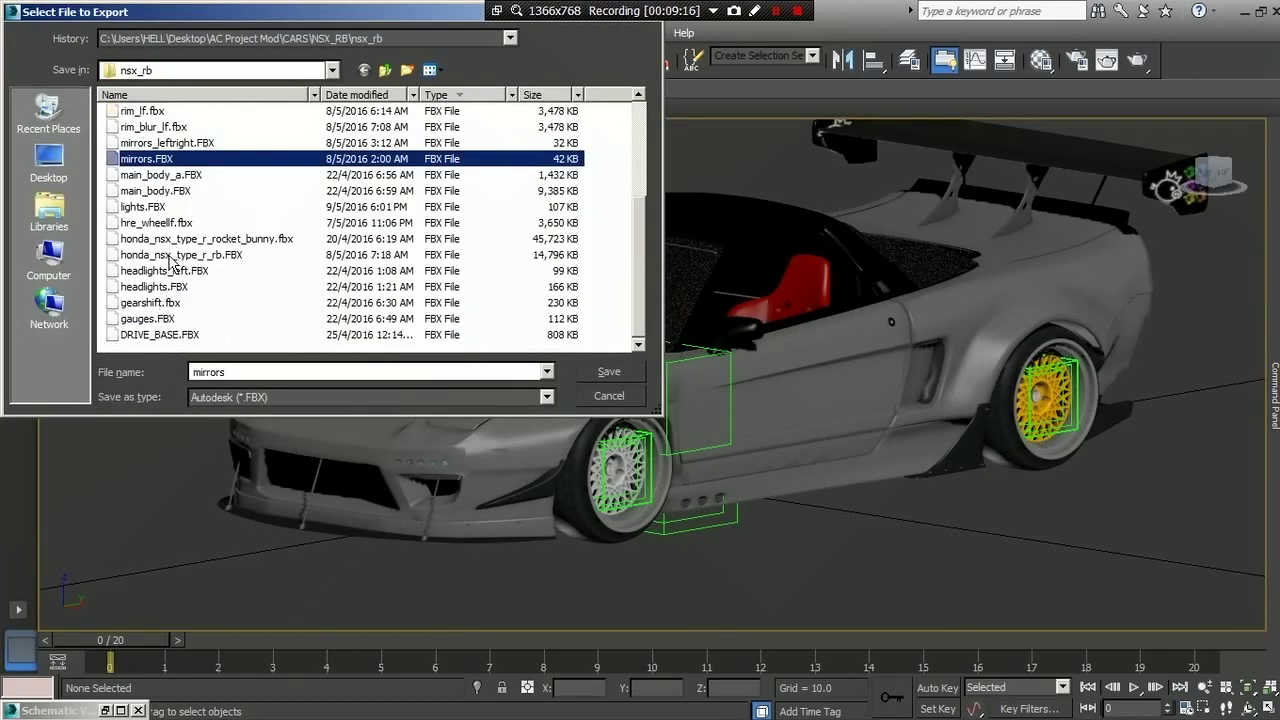
pyautogui.click(172, 256)
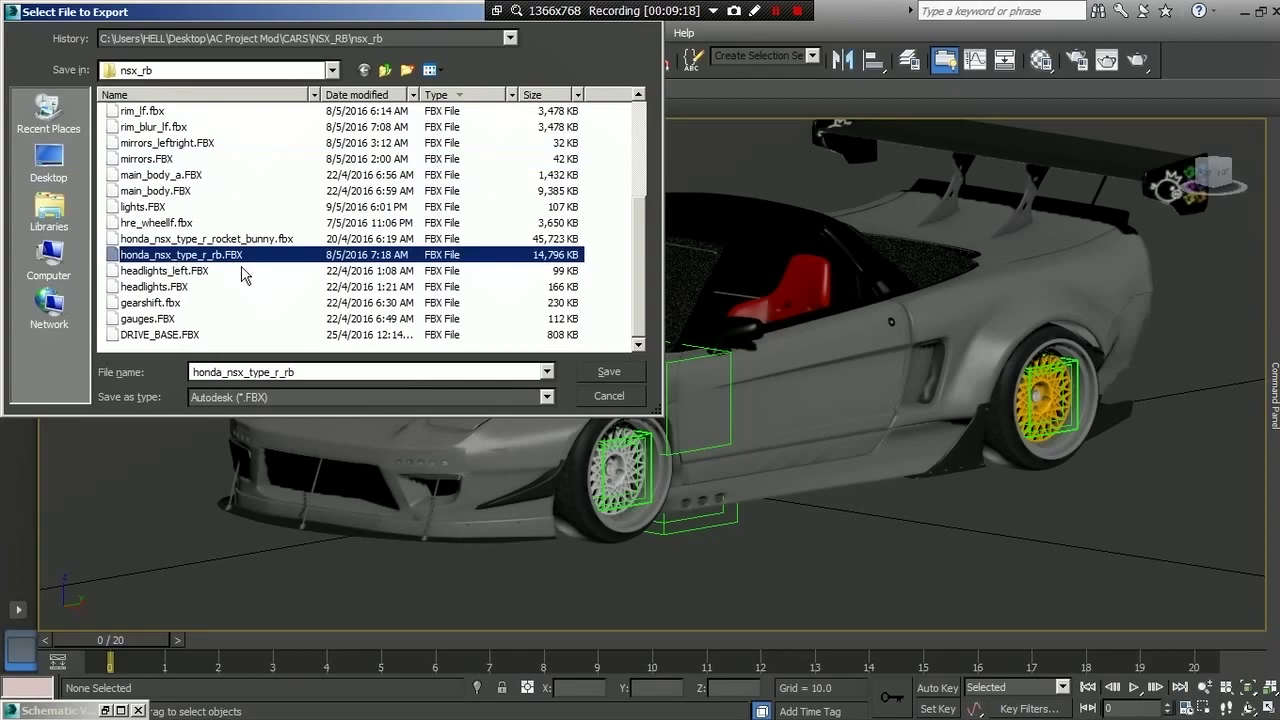
pyautogui.click(588, 373)
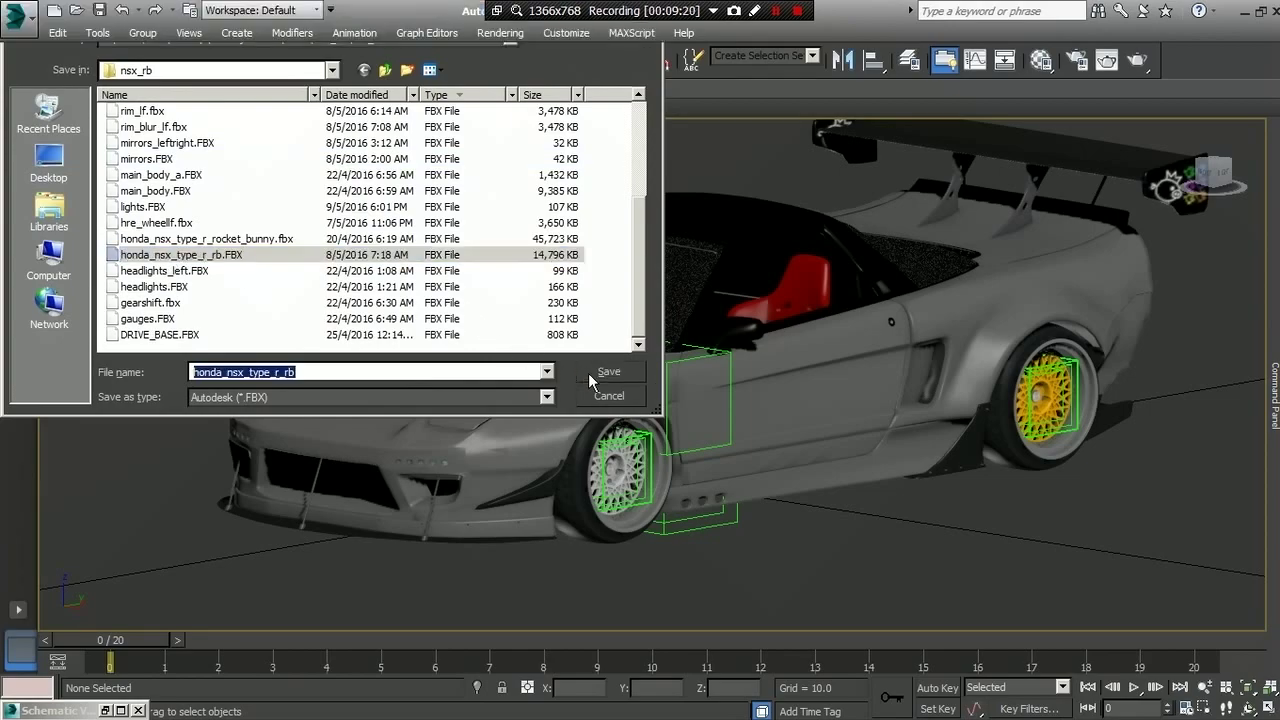
pyautogui.click(698, 440)
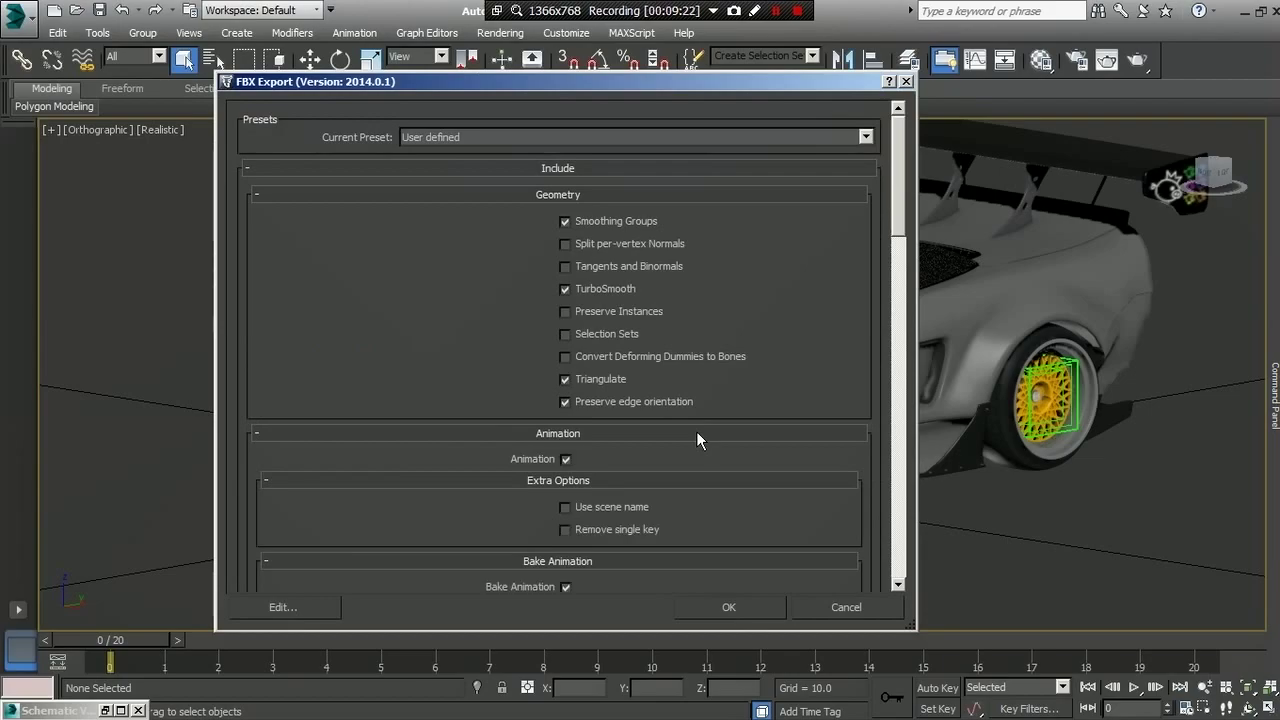
# - Turn off Bake Animation in the FBX export settings and run the export
pyautogui.scroll(-3, 893, 223)
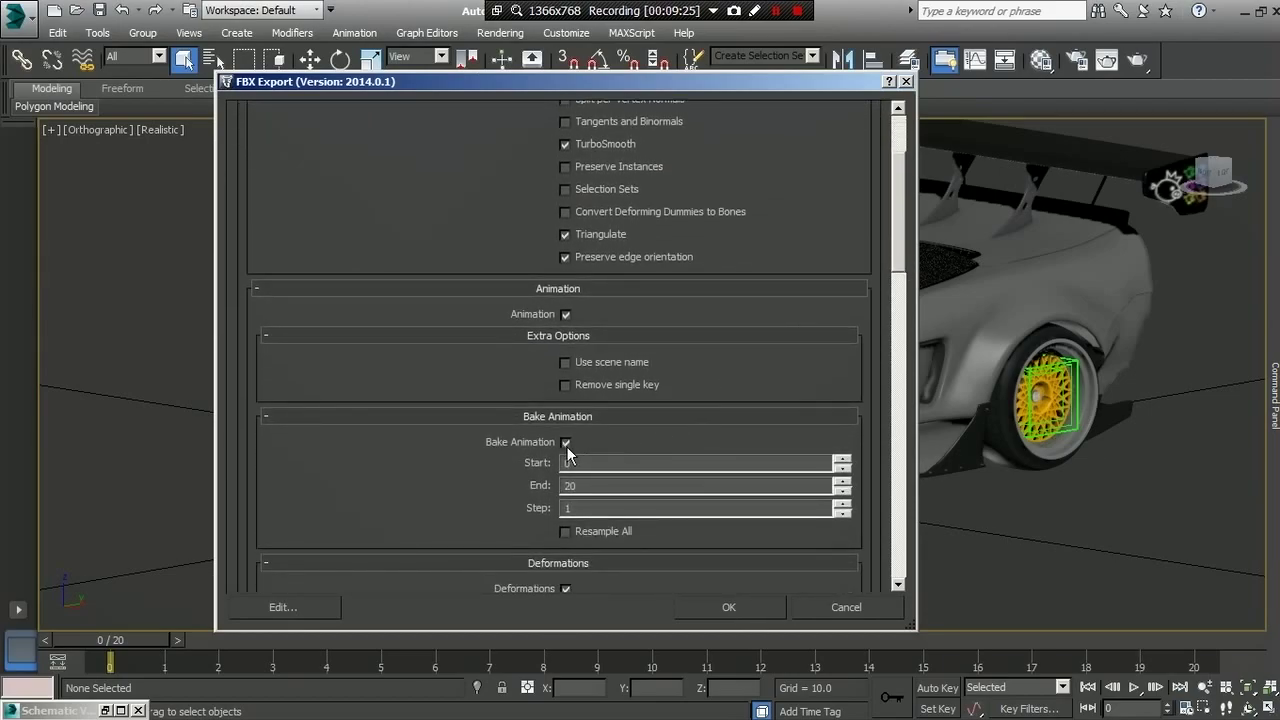
pyautogui.click(566, 443)
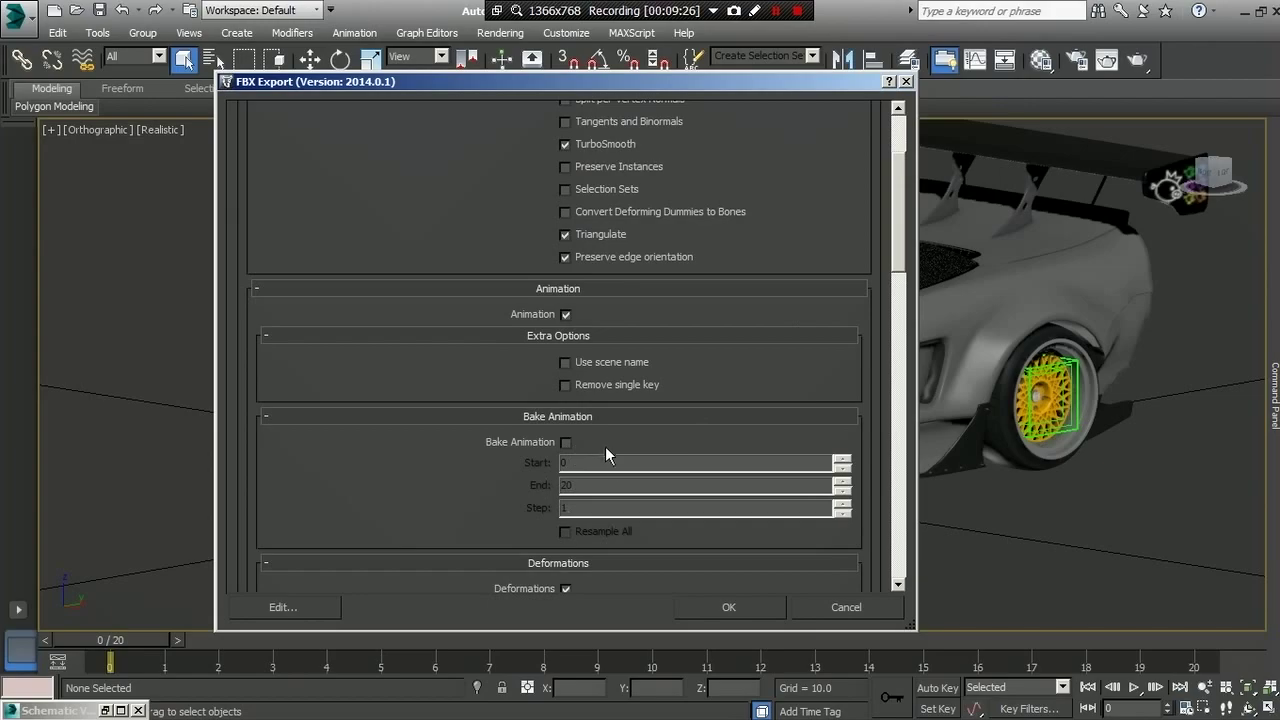
pyautogui.click(720, 607)
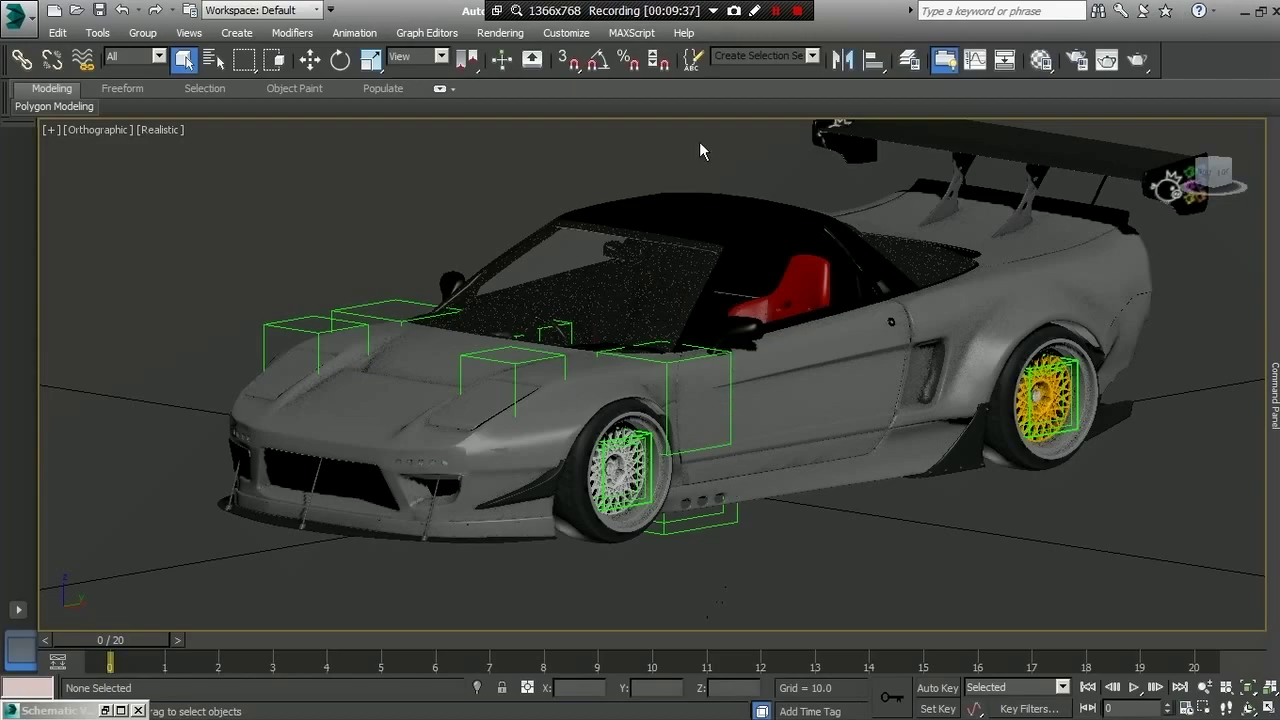
pyautogui.click(775, 11)
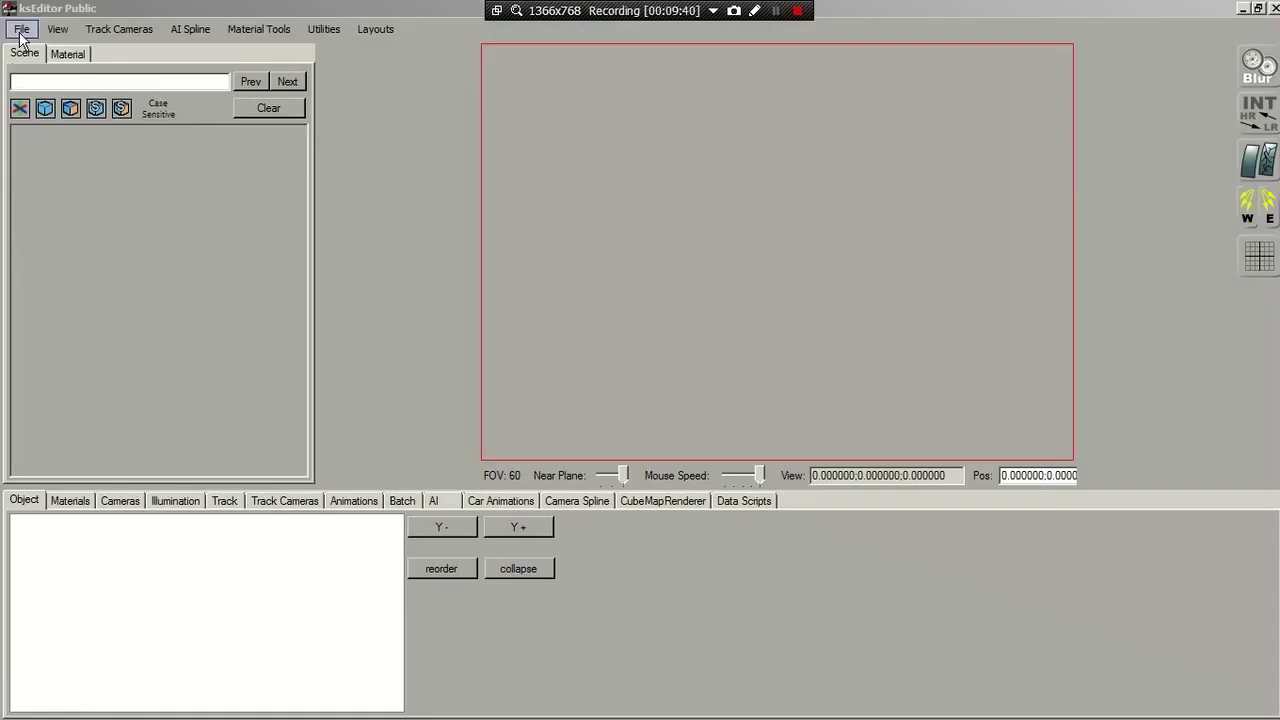
# - Load honda_nsx_type_r_rb.FBX into ksEditor and orbit the view around the red NSX
pyautogui.click(21, 28)
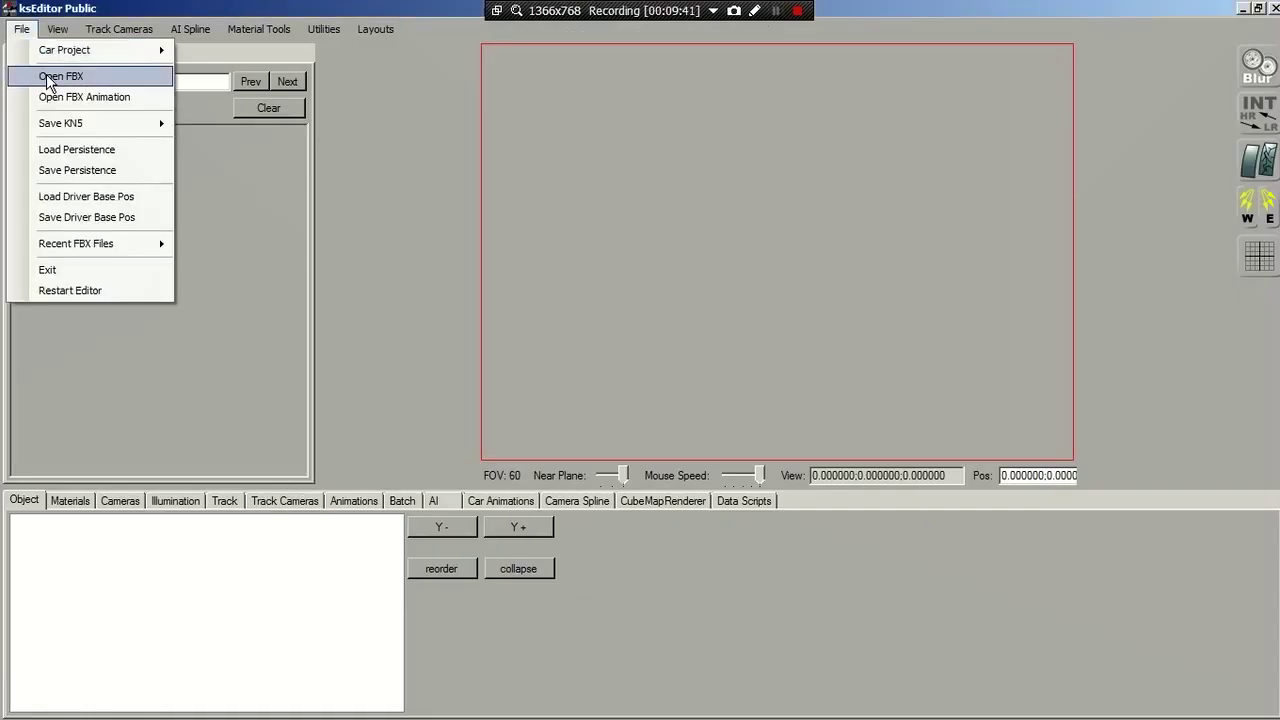
pyautogui.click(46, 77)
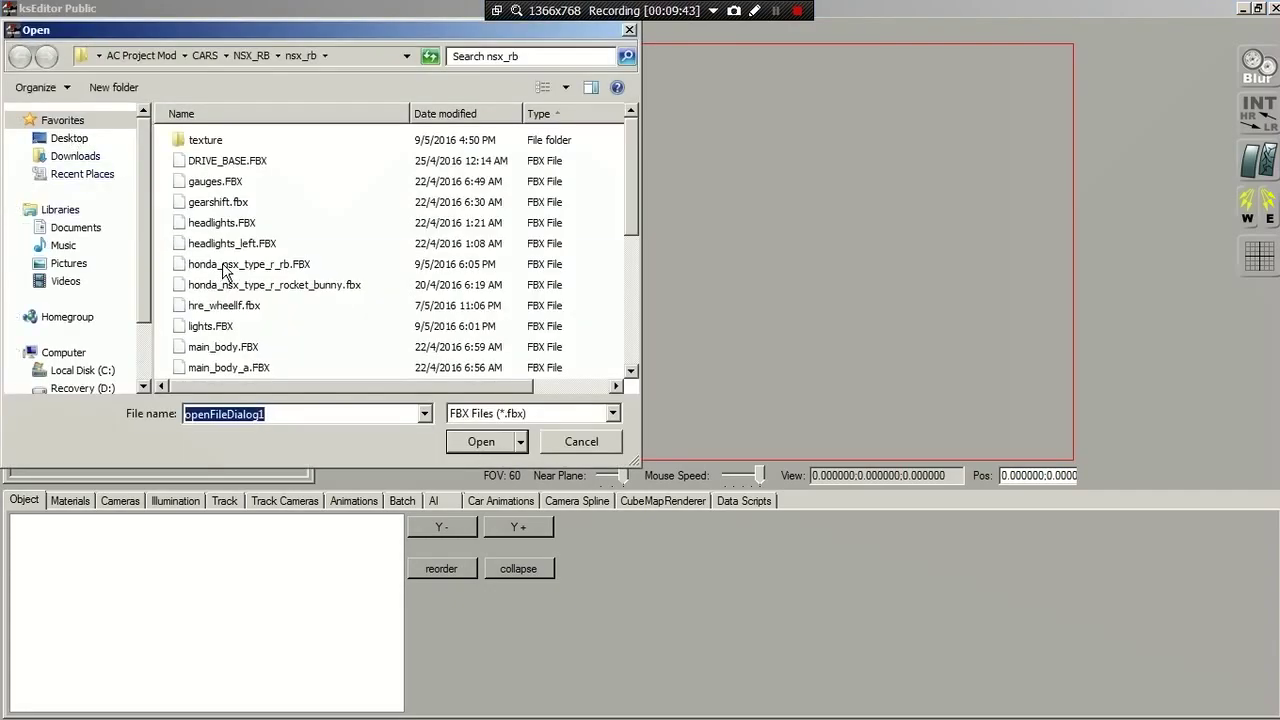
pyautogui.click(224, 267)
pyautogui.click(465, 447)
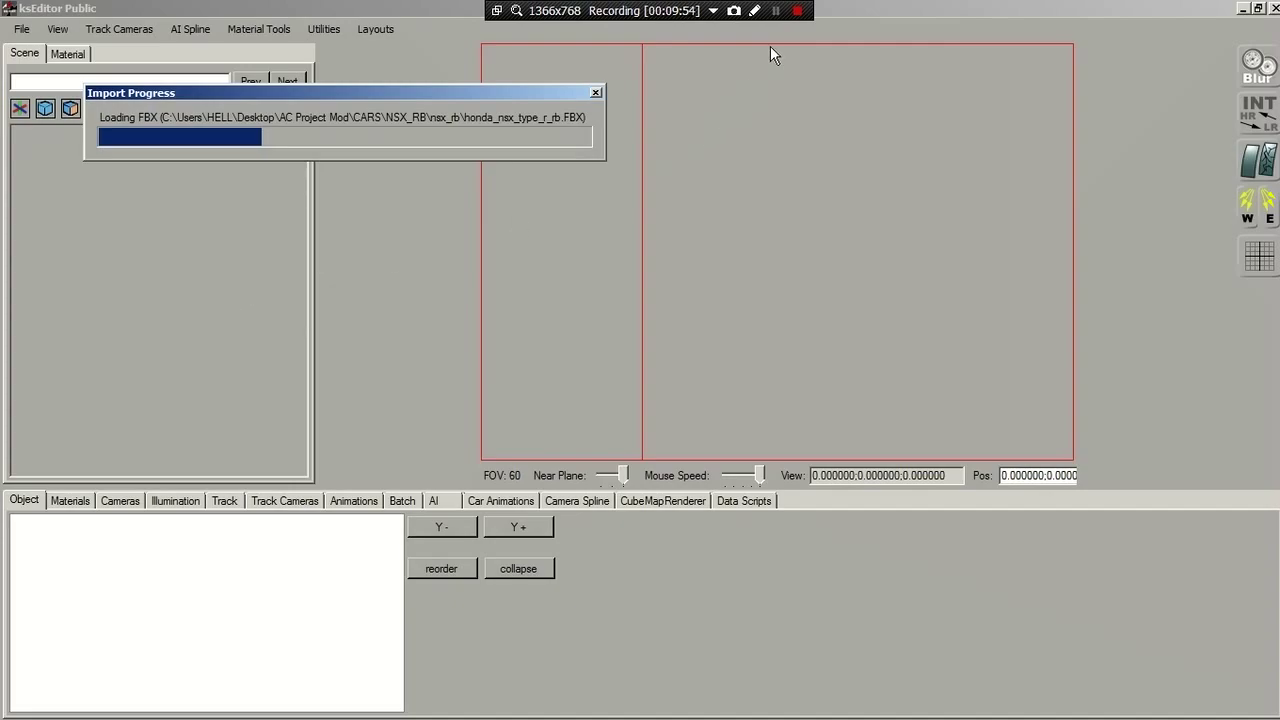
pyautogui.click(775, 11)
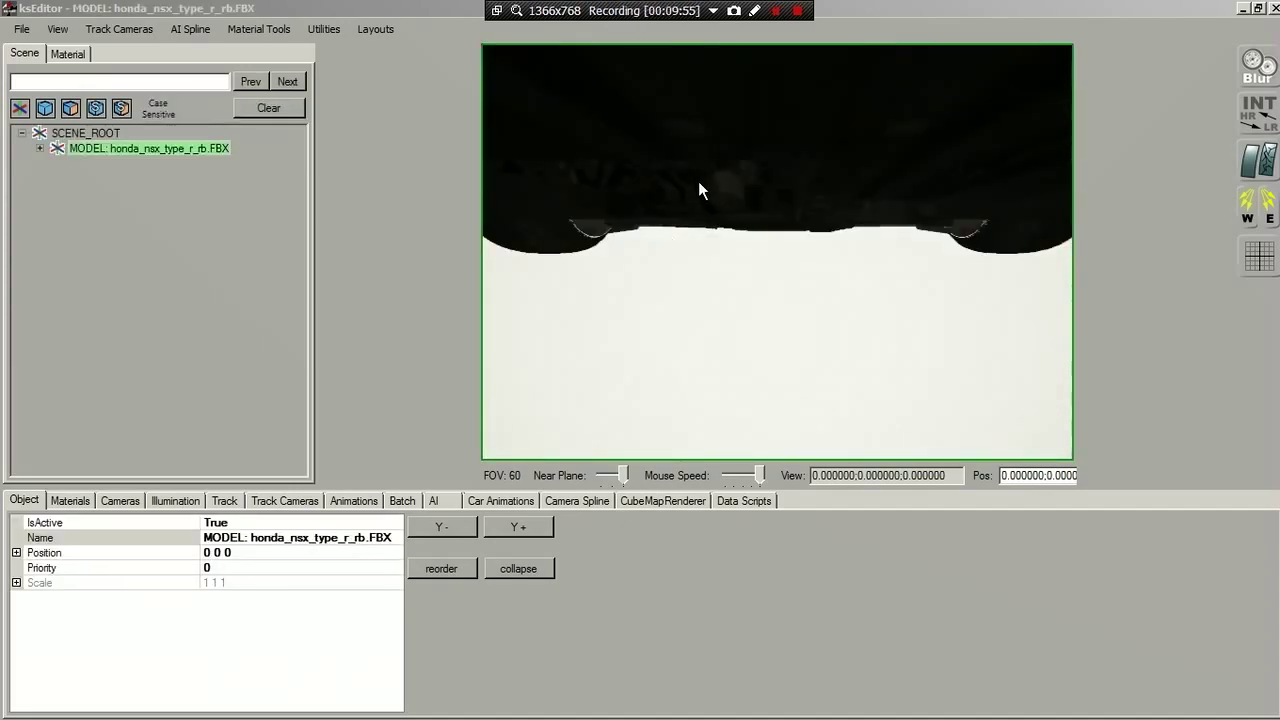
pyautogui.moveTo(698, 181)
pyautogui.mouseDown()
pyautogui.moveTo(792, 222)
pyautogui.moveTo(804, 213)
pyautogui.moveTo(795, 233)
pyautogui.mouseUp()
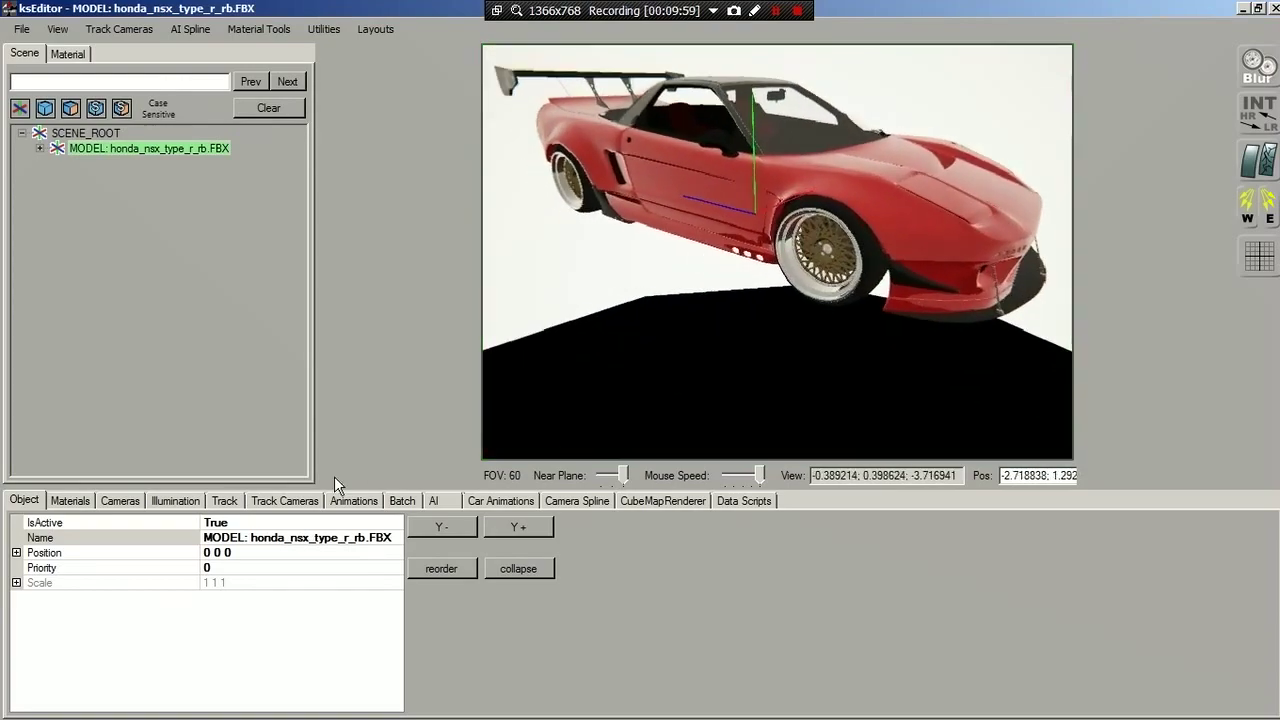
# - Load the 3_clear weather preset into the scene lighting
pyautogui.click(175, 500)
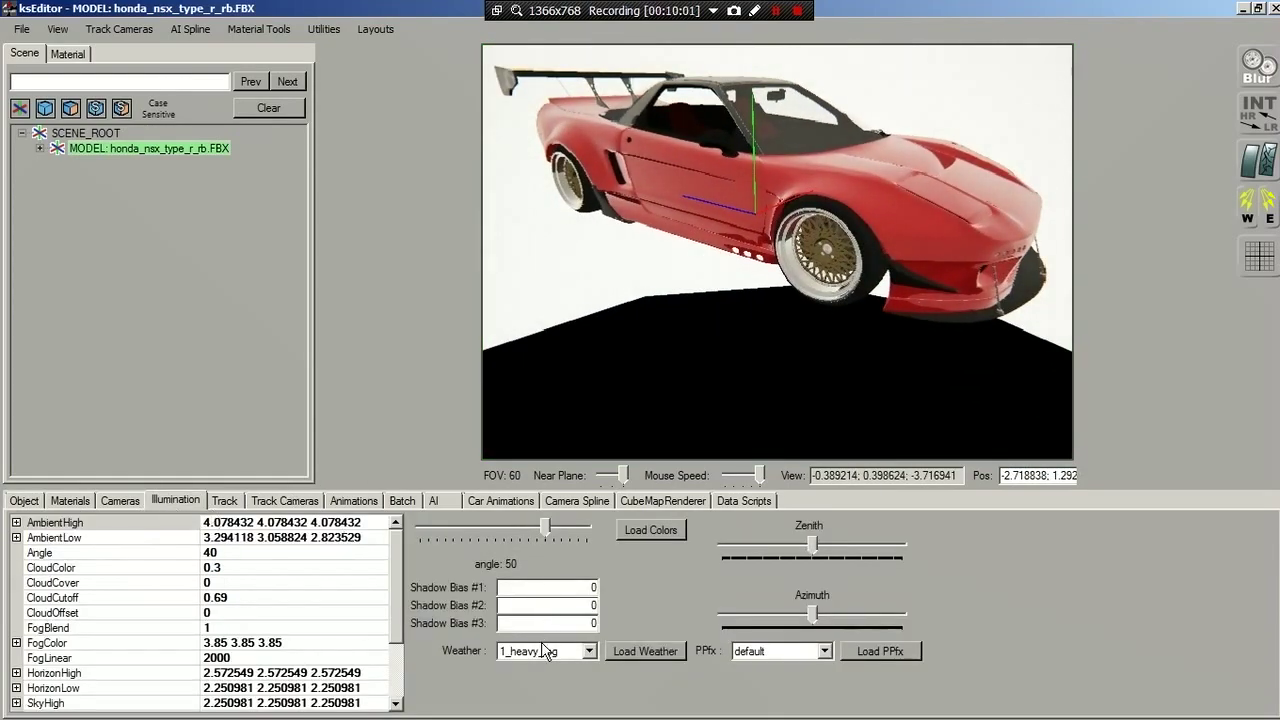
pyautogui.click(543, 650)
pyautogui.click(540, 587)
pyautogui.click(615, 650)
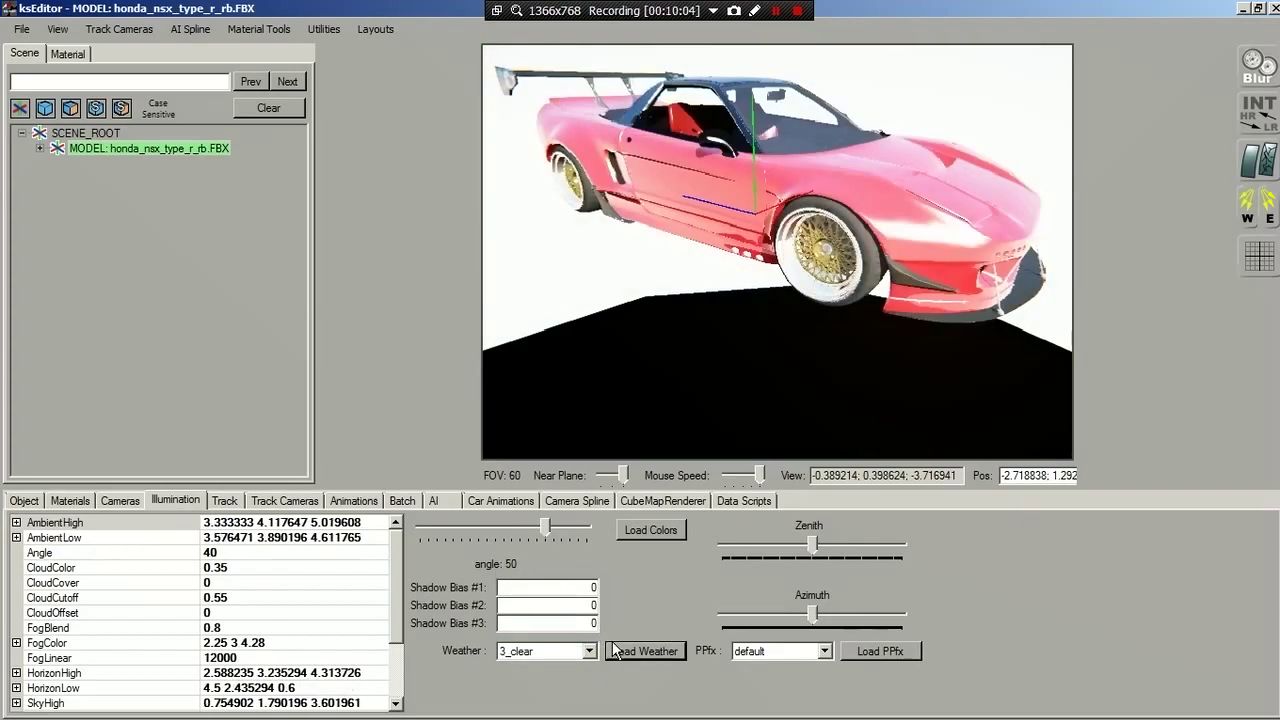
pyautogui.moveTo(677, 274)
pyautogui.mouseDown()
pyautogui.moveTo(755, 268)
pyautogui.moveTo(750, 258)
pyautogui.mouseUp()
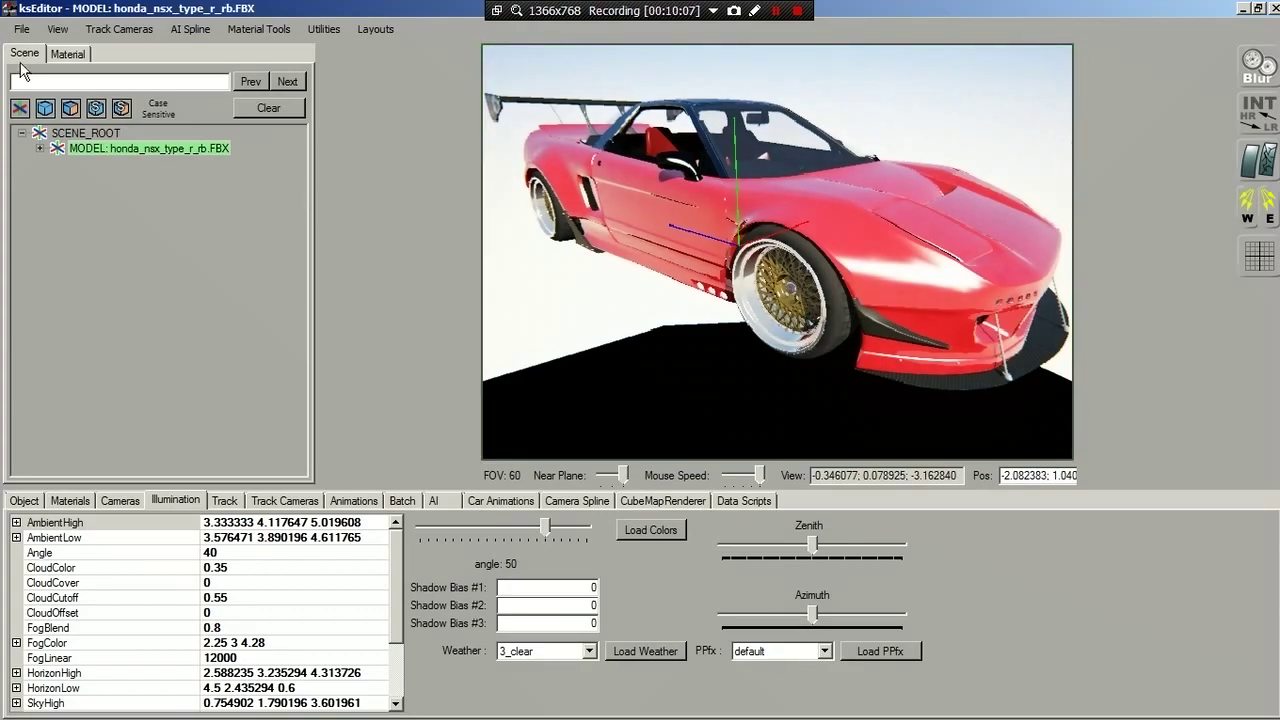
# - Expand the model tree and select the HEADLIGHT_L and HEADLIGHT_R parts
pyautogui.click(40, 148)
pyautogui.click(56, 164)
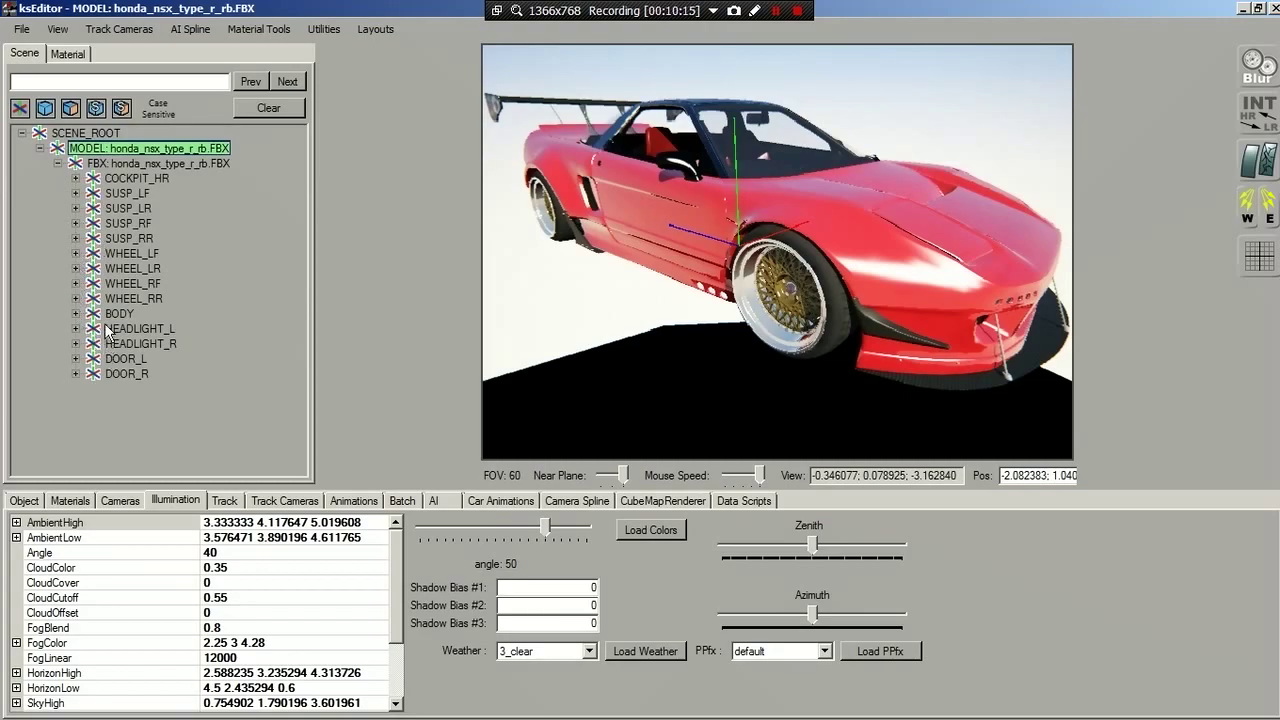
pyautogui.click(158, 330)
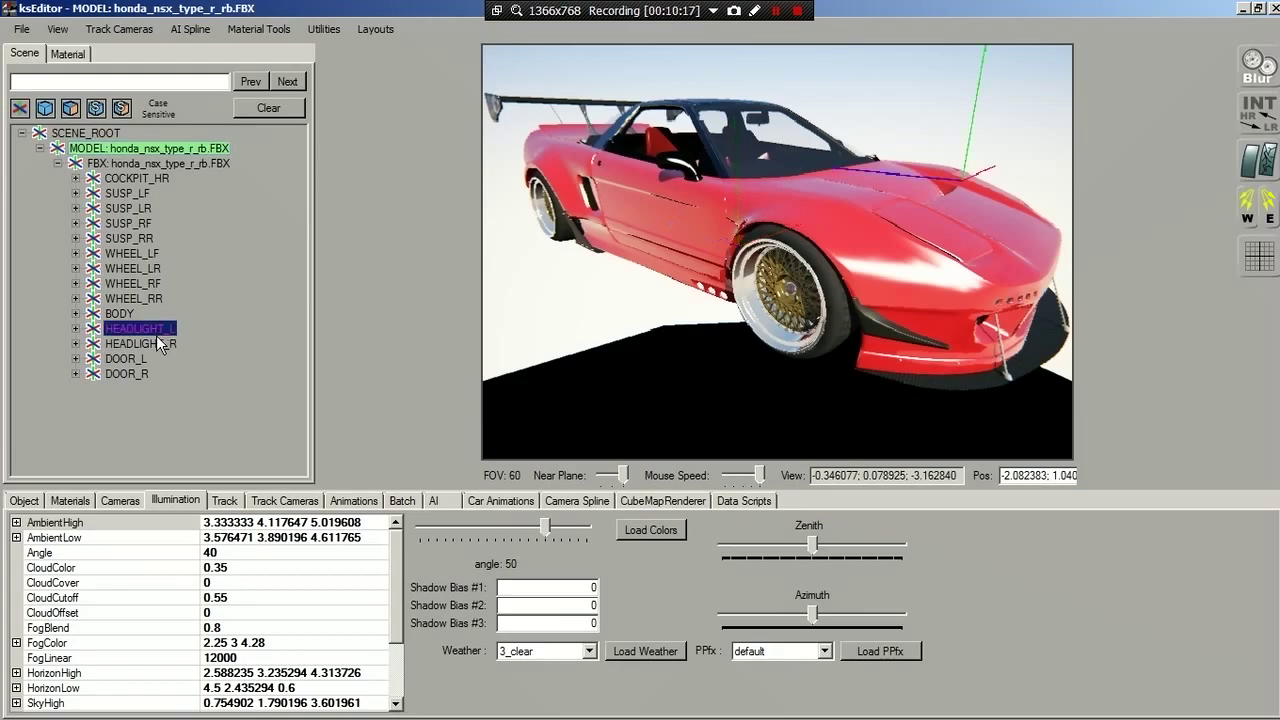
pyautogui.click(158, 344)
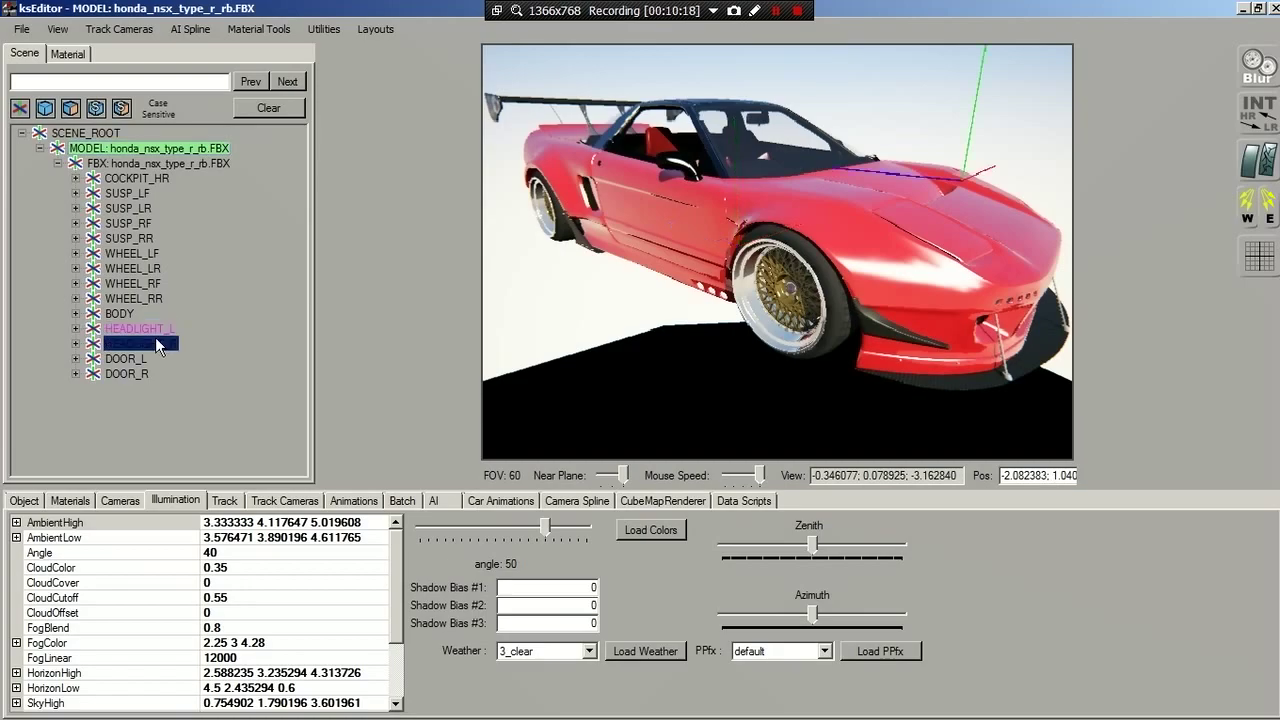
# - Save the persistence settings and dismiss the confirmation message
pyautogui.click(34, 29)
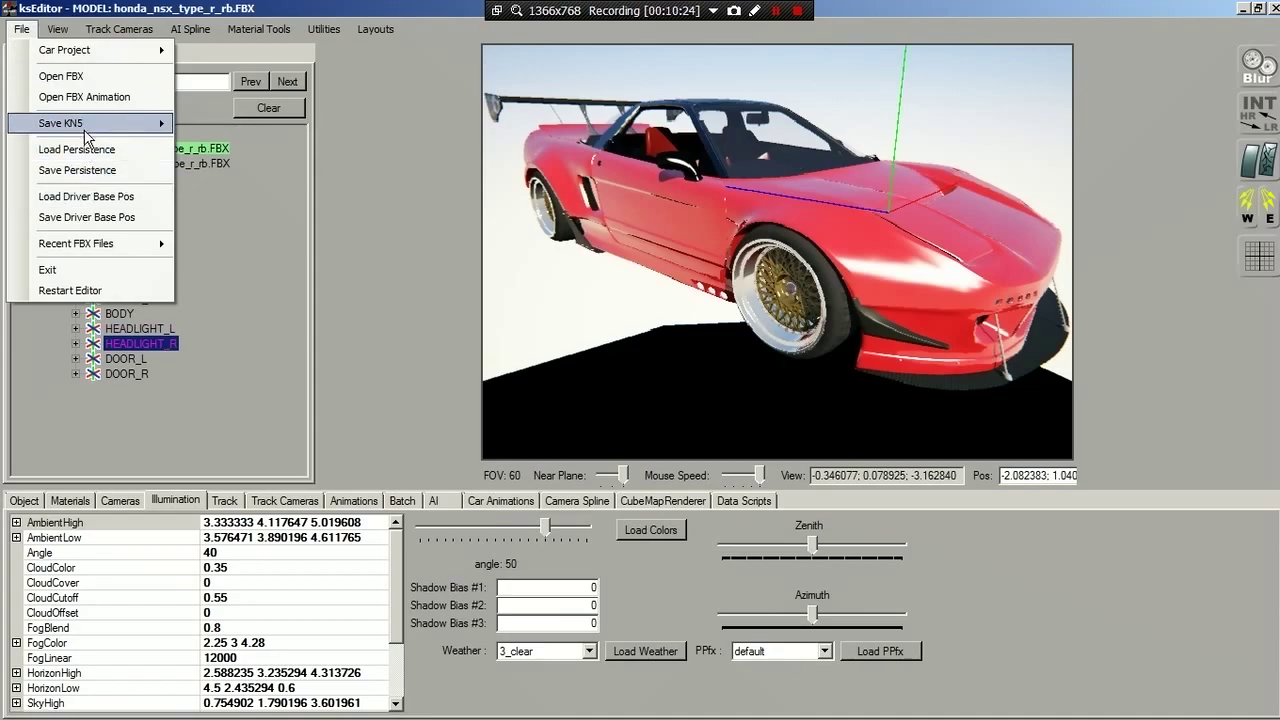
pyautogui.click(97, 172)
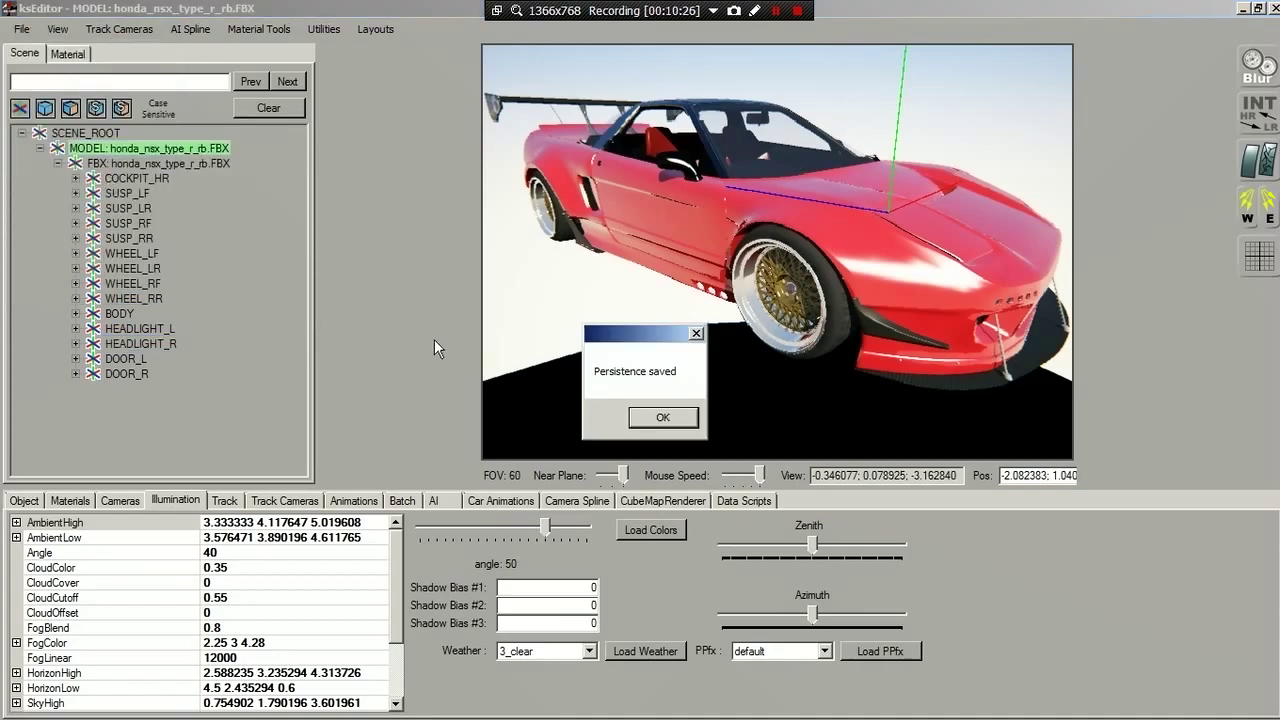
pyautogui.click(660, 417)
pyautogui.click(21, 29)
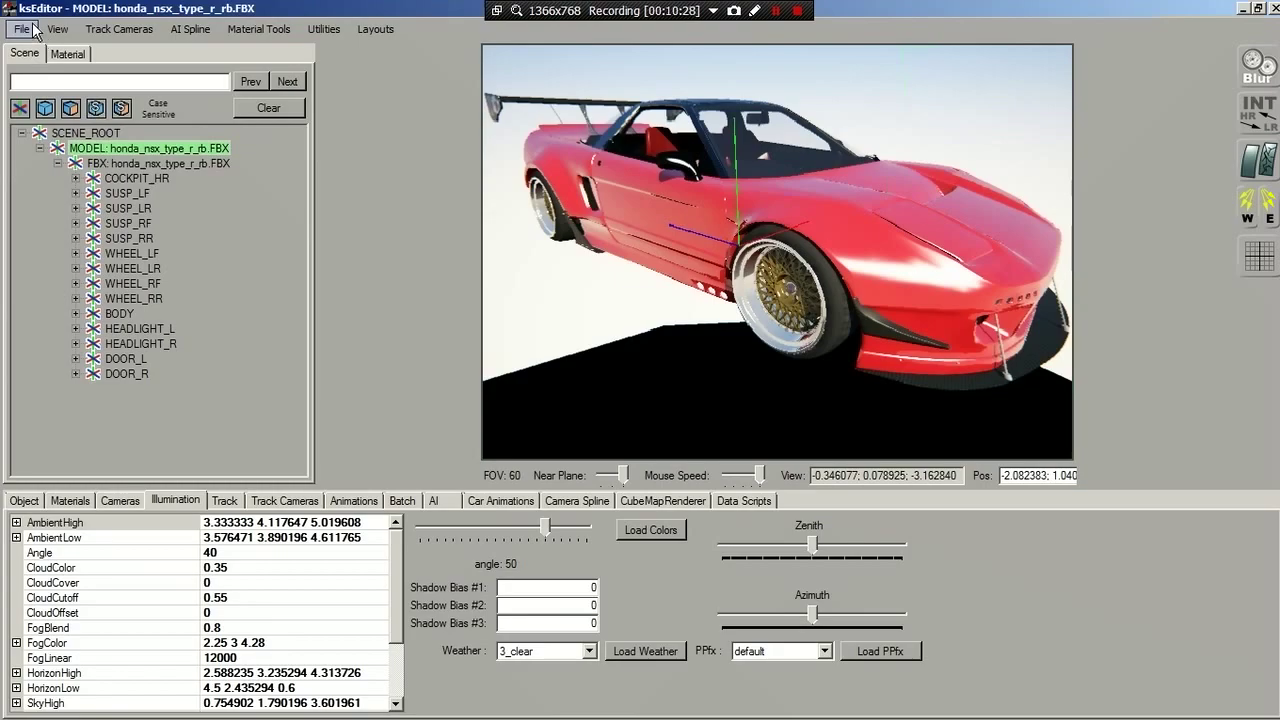
pyautogui.moveTo(61, 123)
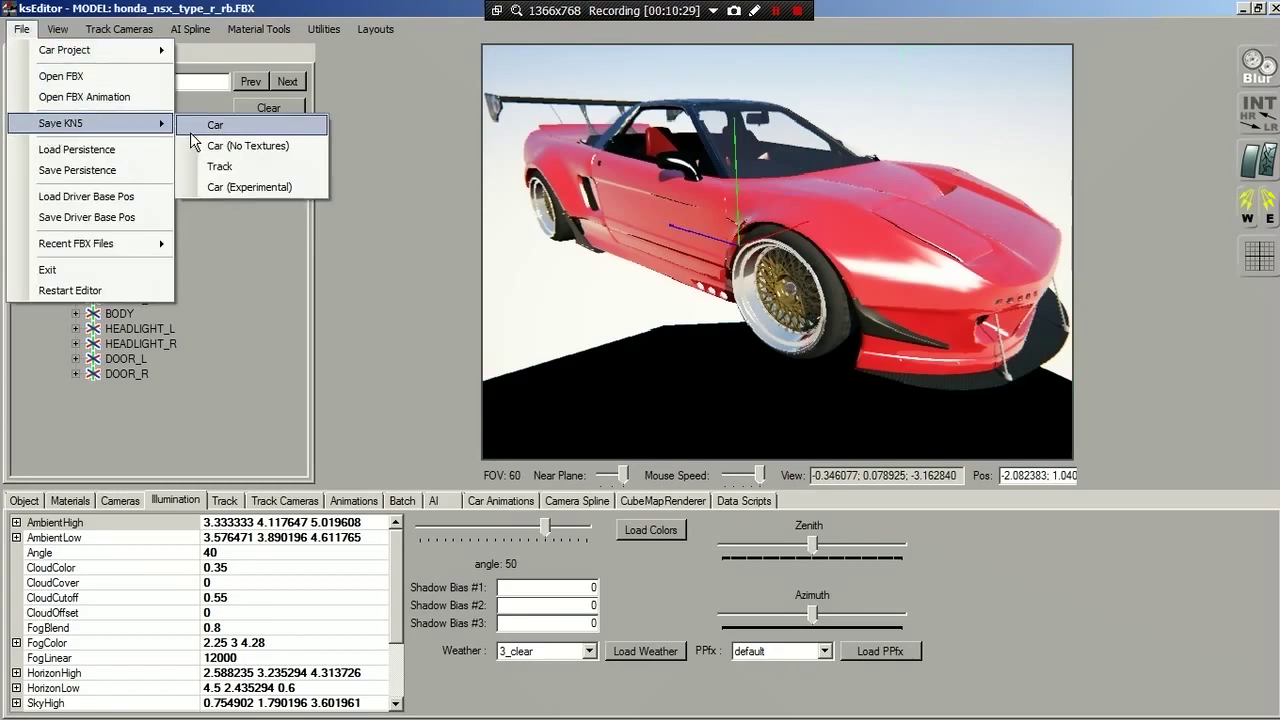
pyautogui.click(195, 122)
# - Browse to Assetto Corsa's content\cars\honda_nsx_type_r_rb folder
pyautogui.click(92, 138)
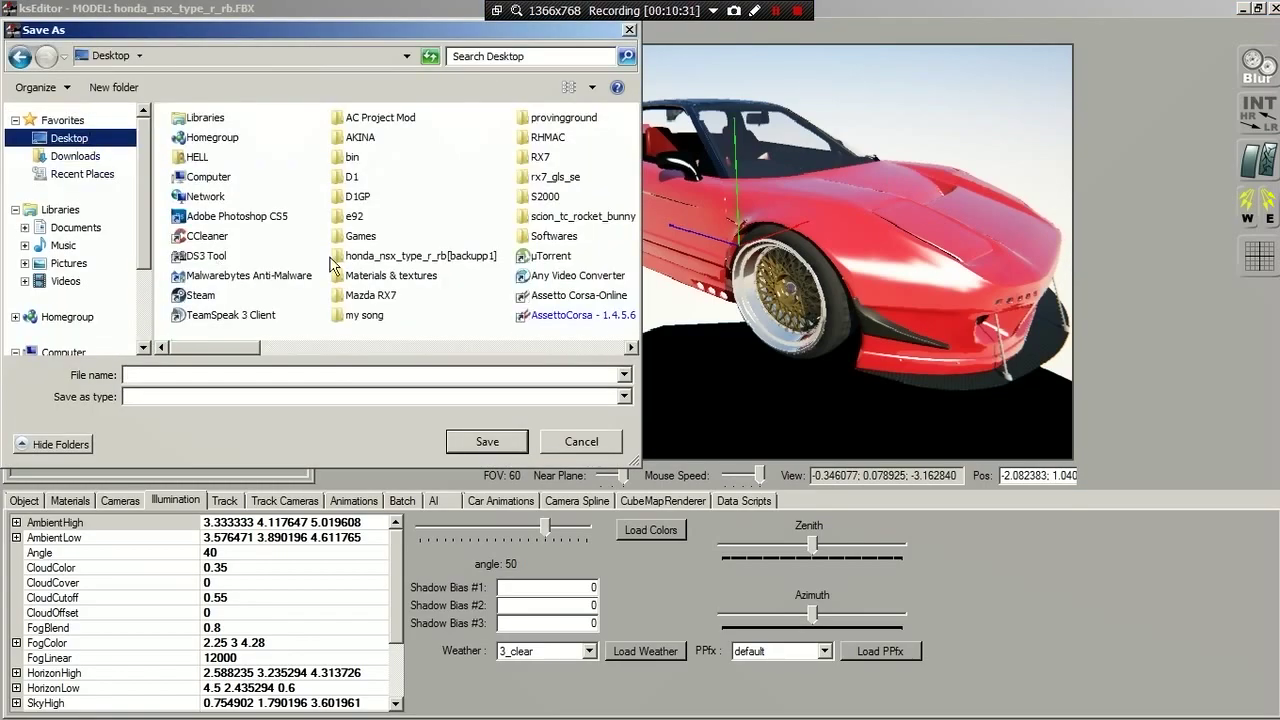
pyautogui.click(407, 348)
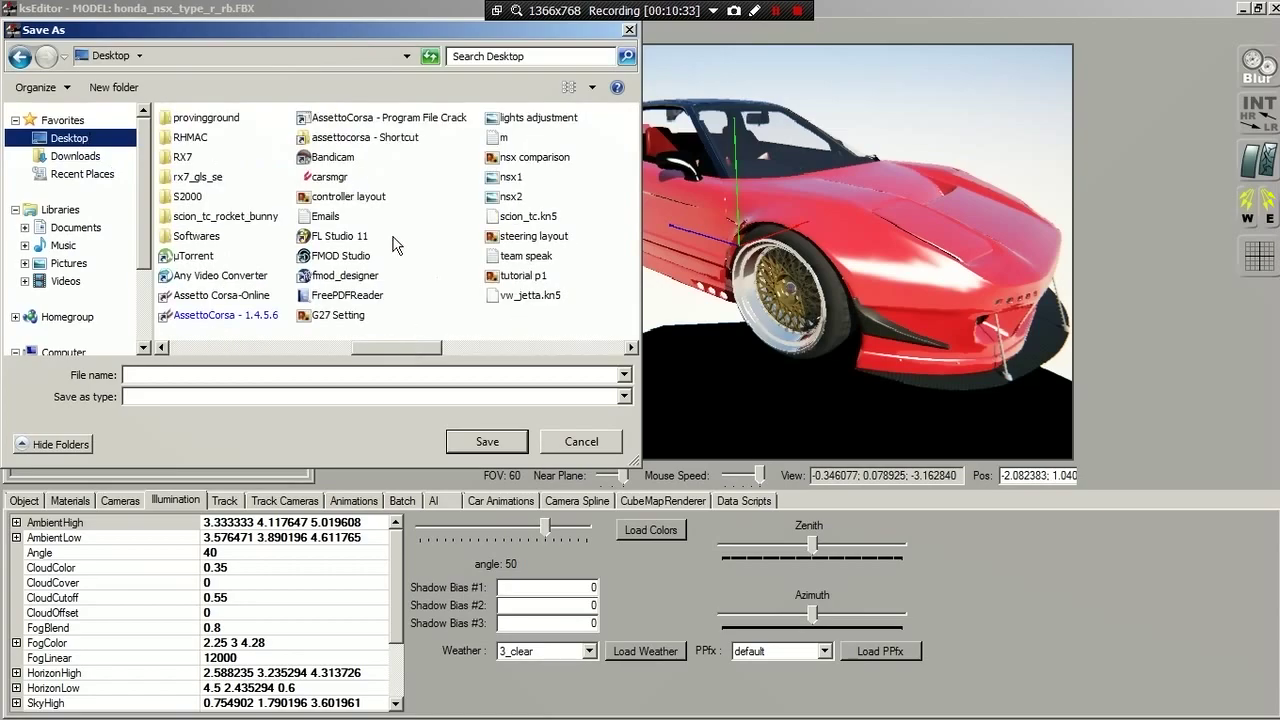
pyautogui.doubleClick(325, 137)
pyautogui.doubleClick(208, 202)
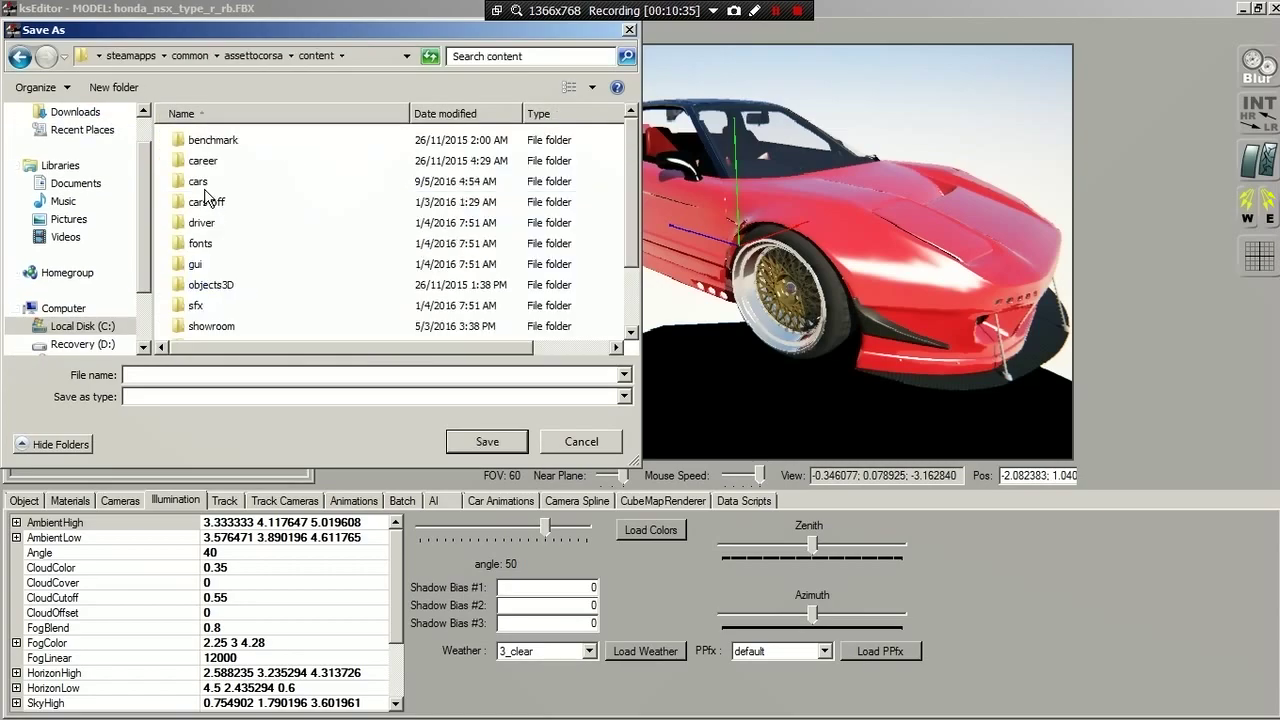
pyautogui.doubleClick(205, 186)
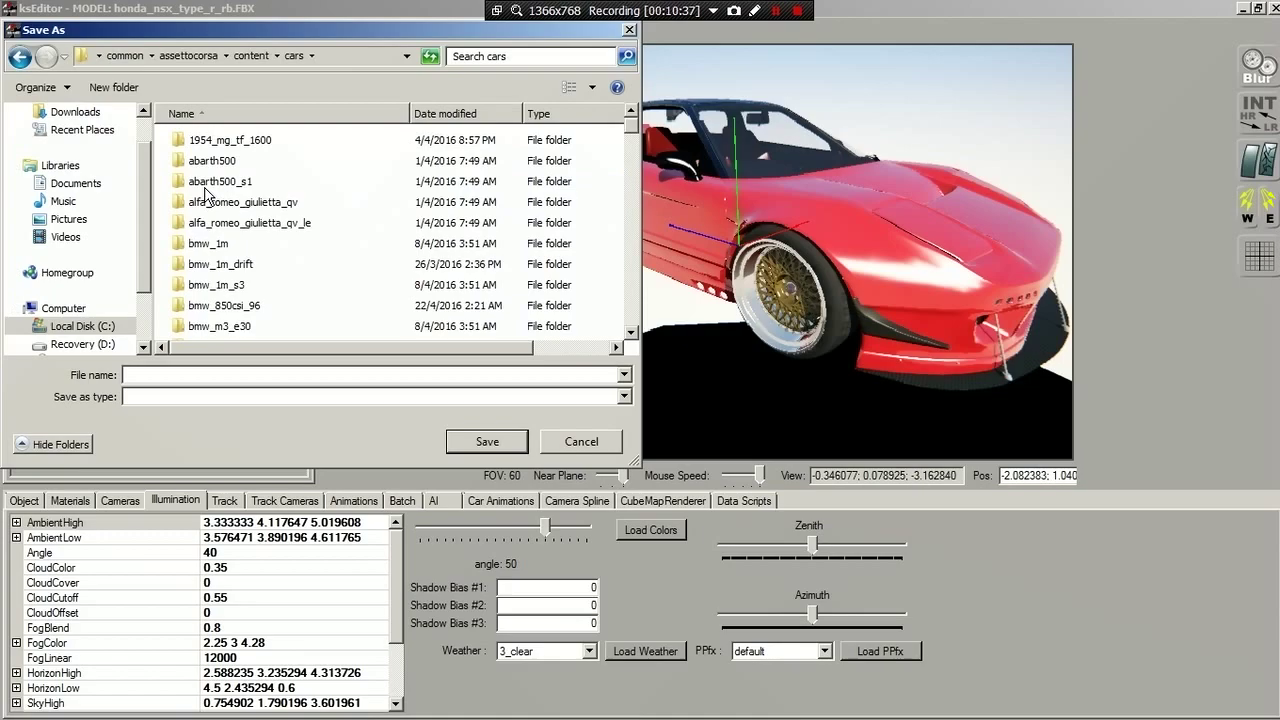
pyautogui.write('h')
pyautogui.doubleClick(210, 142)
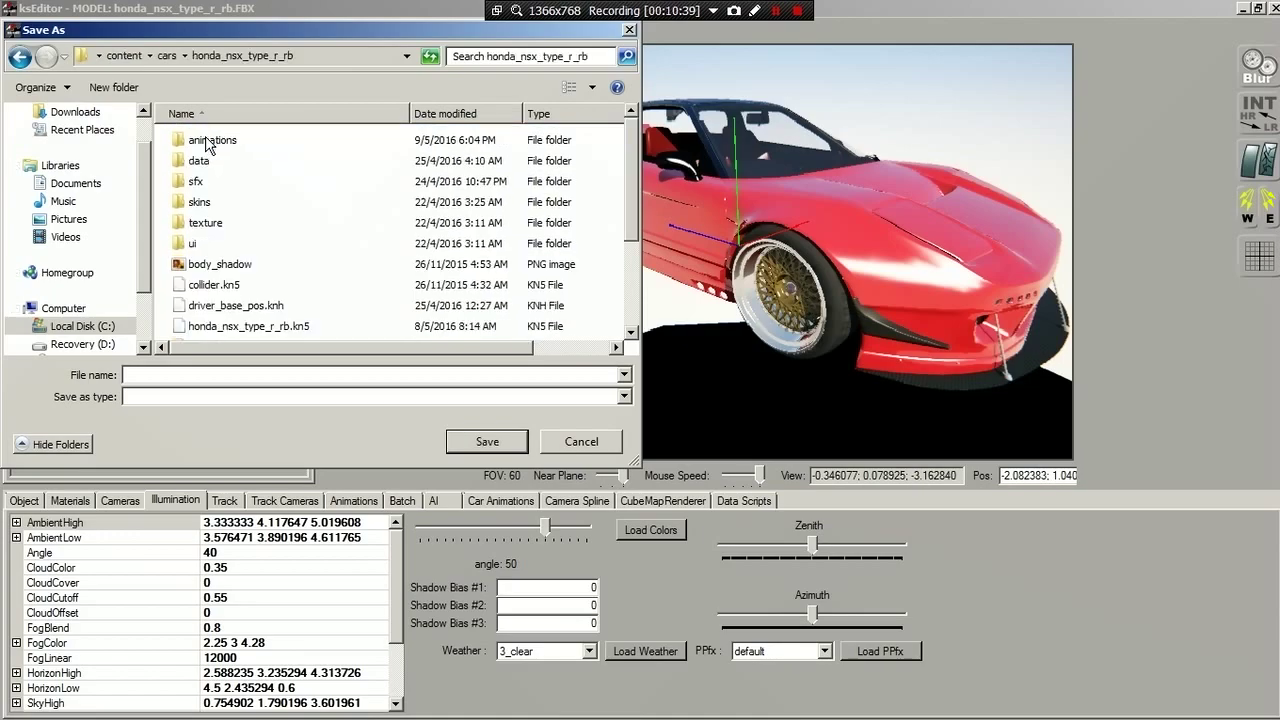
# - Save over honda_nsx_type_r_rb.kn5, confirming replacement of the existing file
pyautogui.scroll(-1, 247, 220)
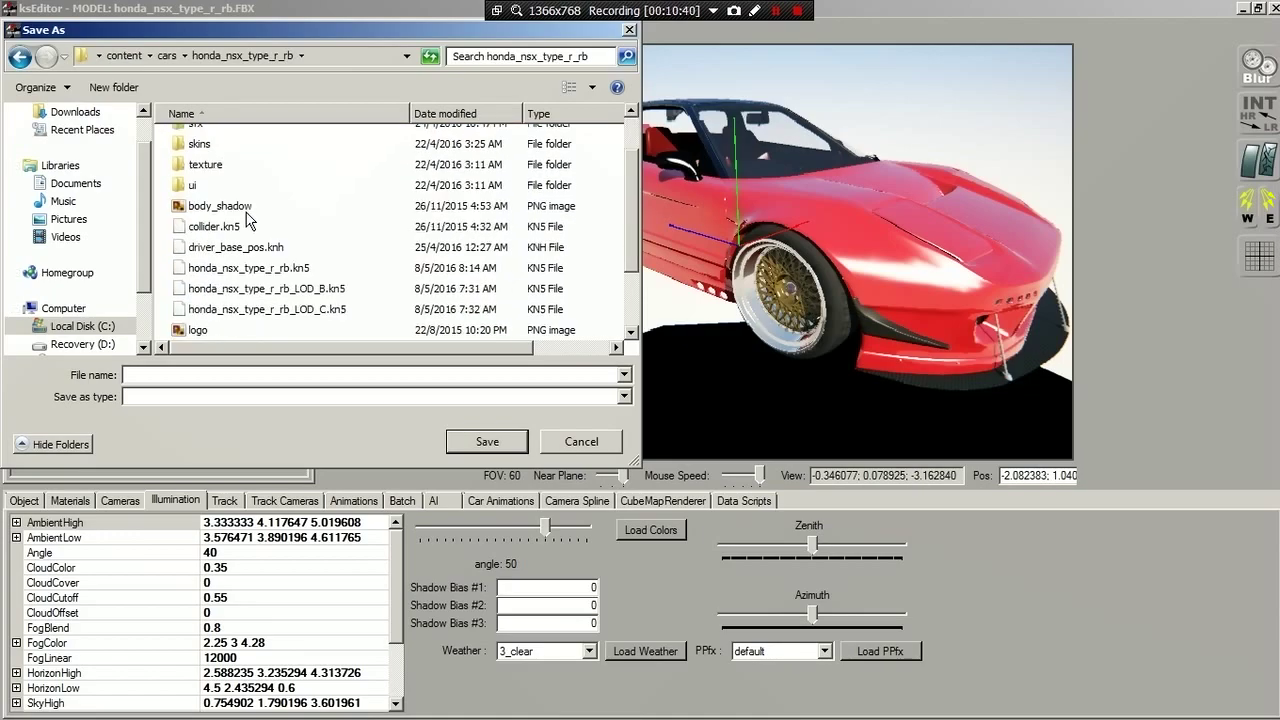
pyautogui.click(255, 268)
pyautogui.click(466, 432)
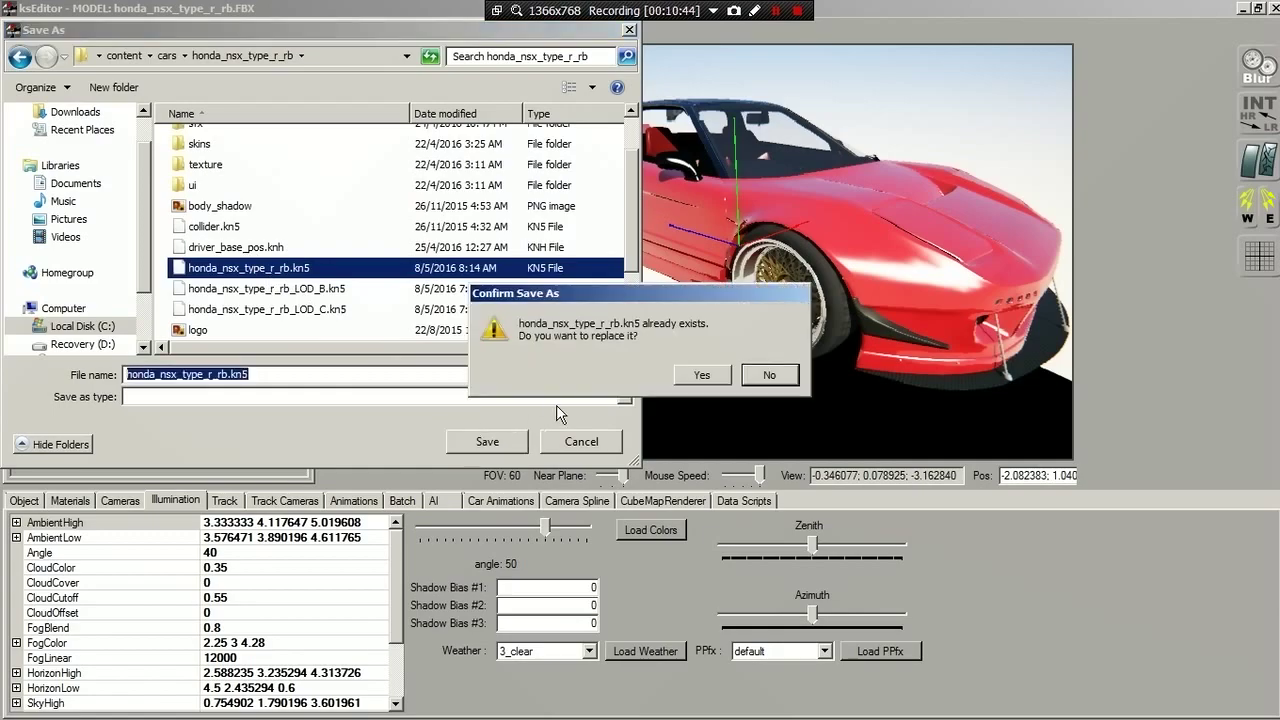
pyautogui.click(692, 381)
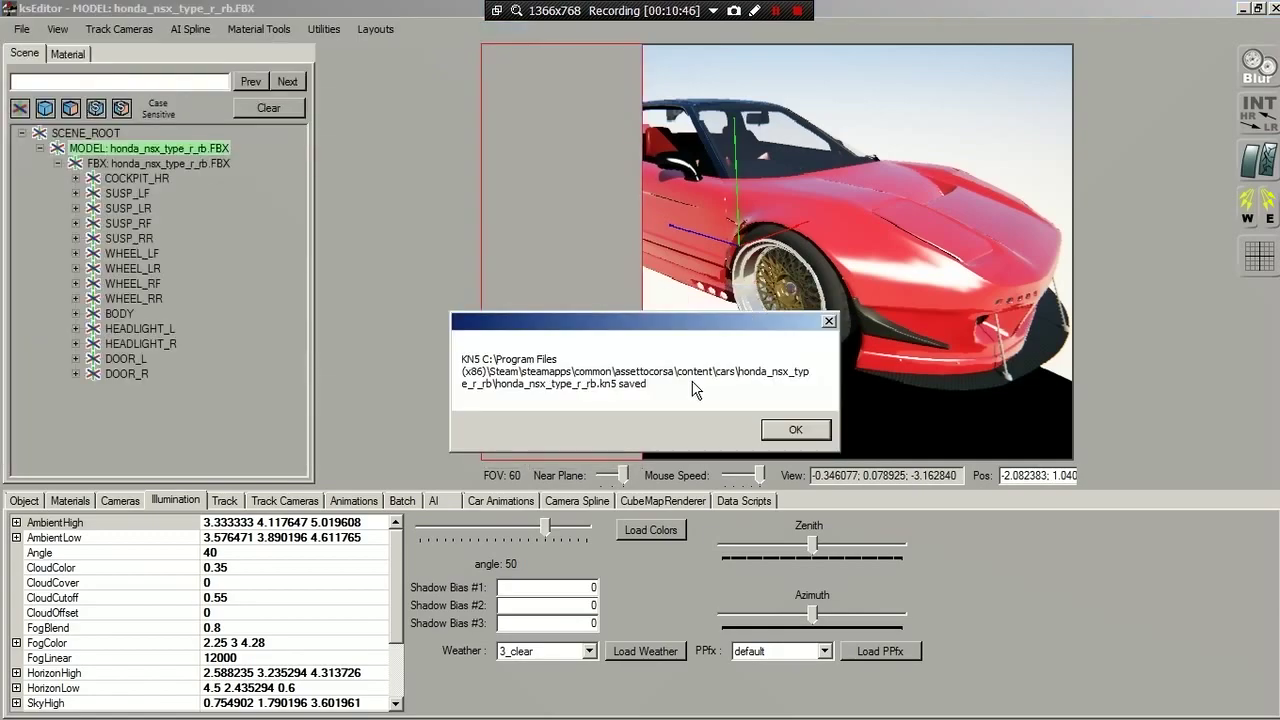
pyautogui.click(795, 430)
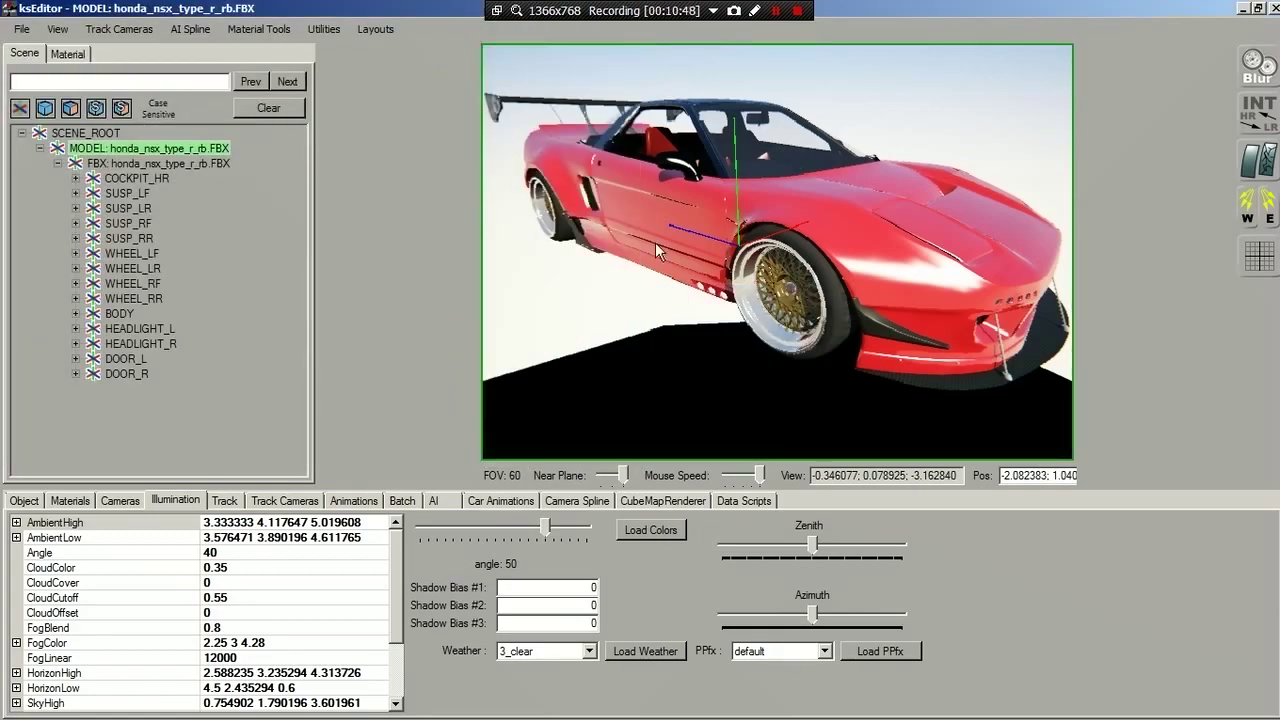
# - Toggle the NSX pop-up headlights up and down with L while viewing from several camera angles
pyautogui.click(775, 12)
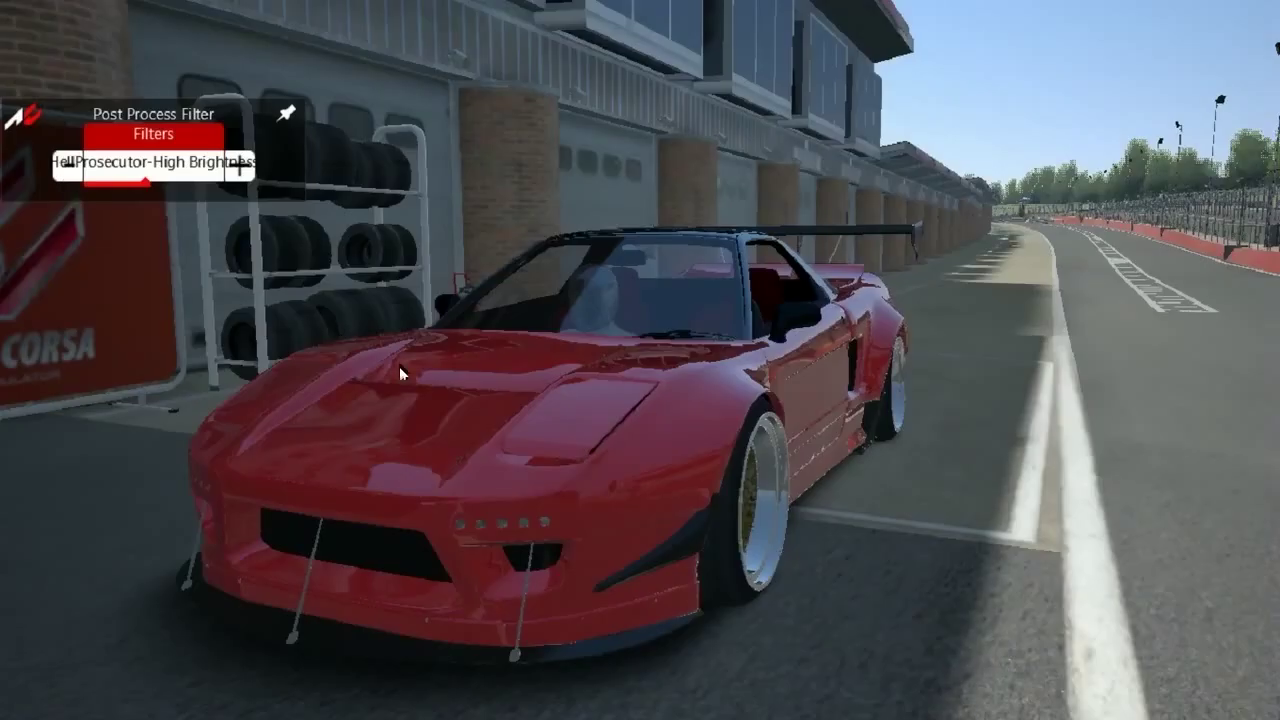
pyautogui.press('l')
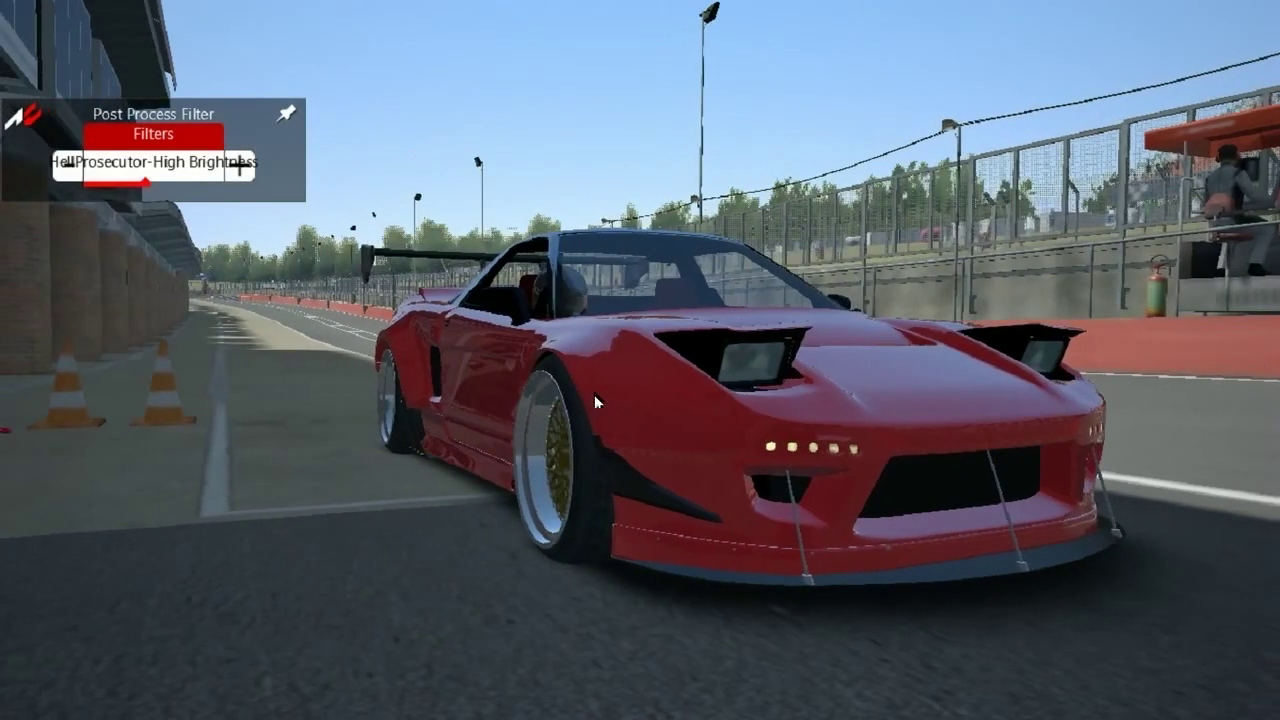
pyautogui.press('l')
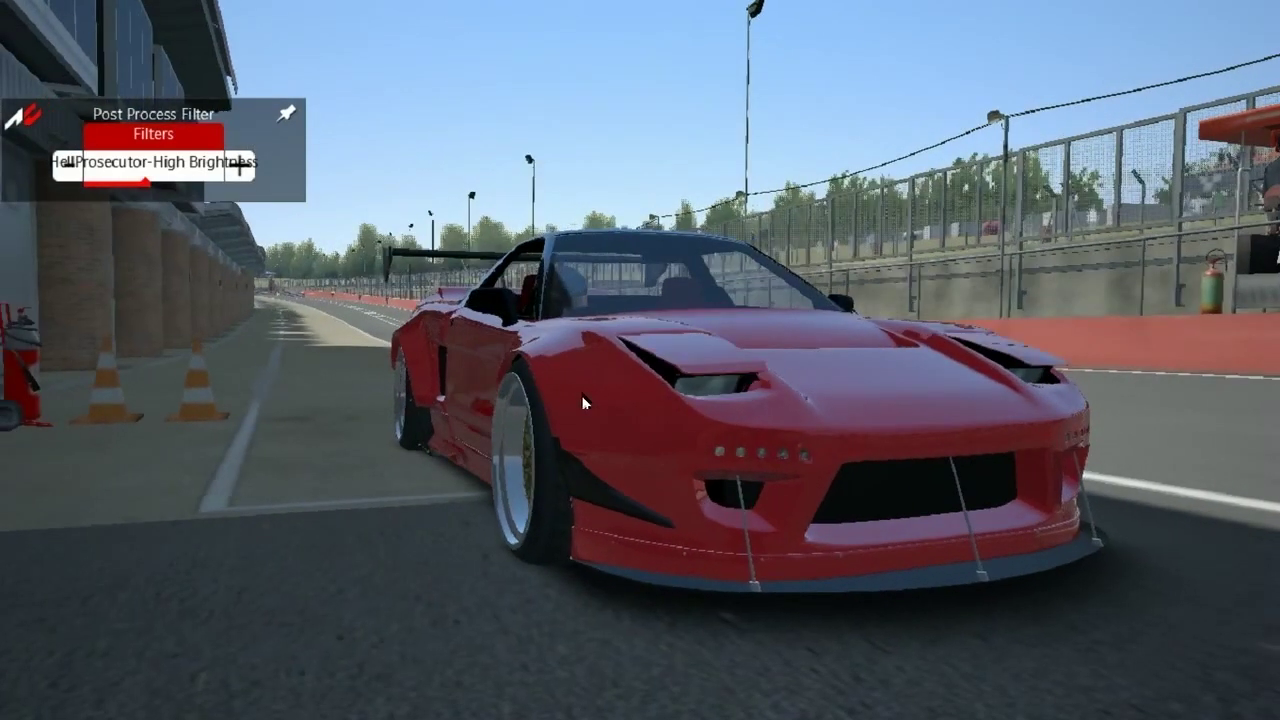
pyautogui.press('l')
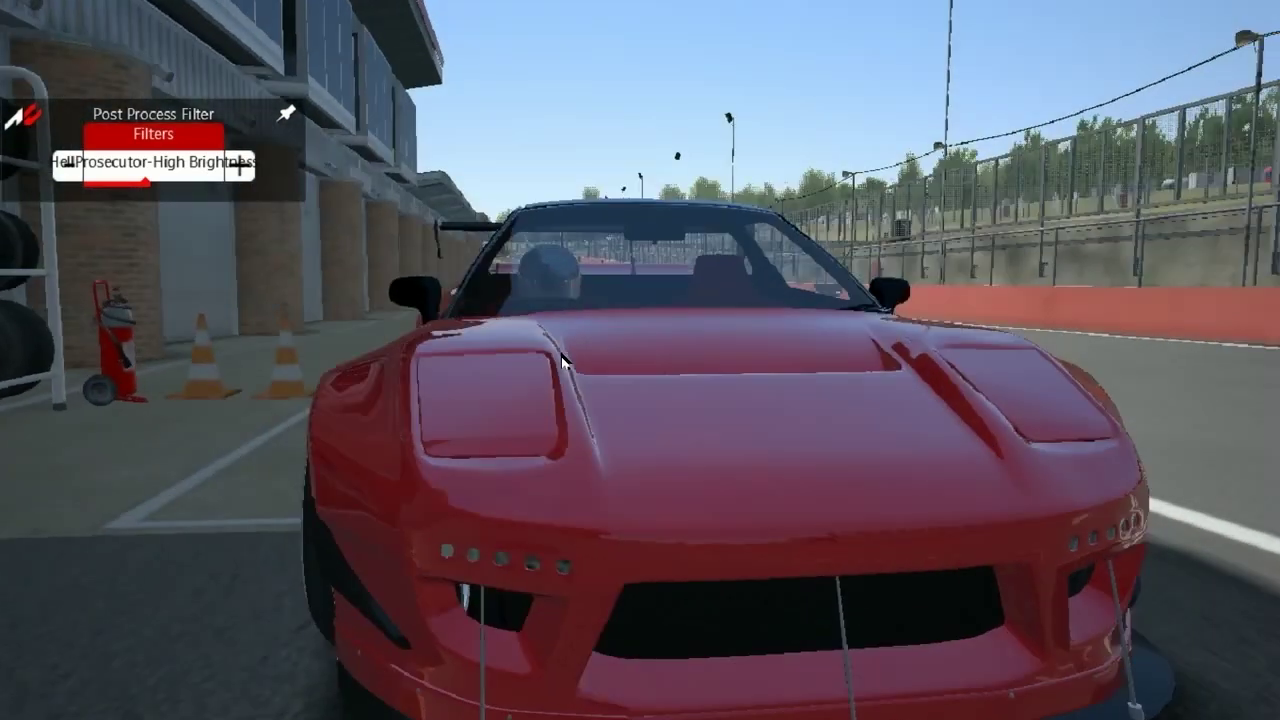
pyautogui.press('l')
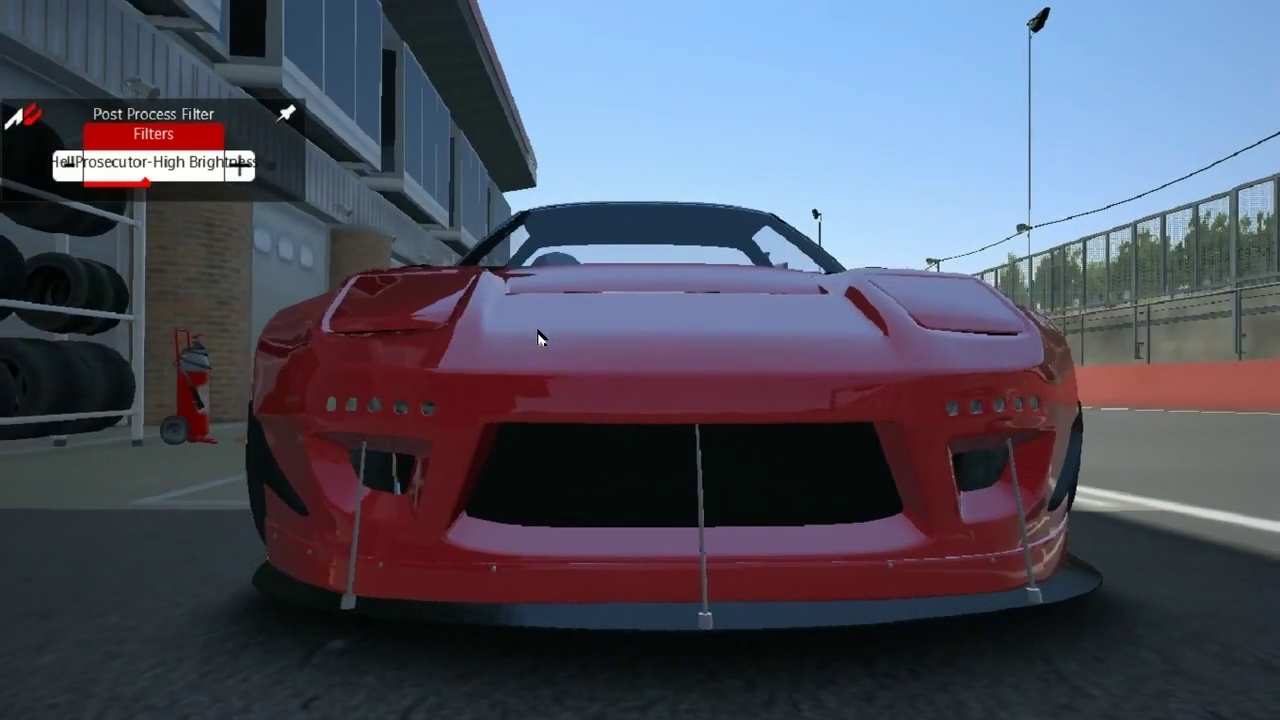
pyautogui.press('l')
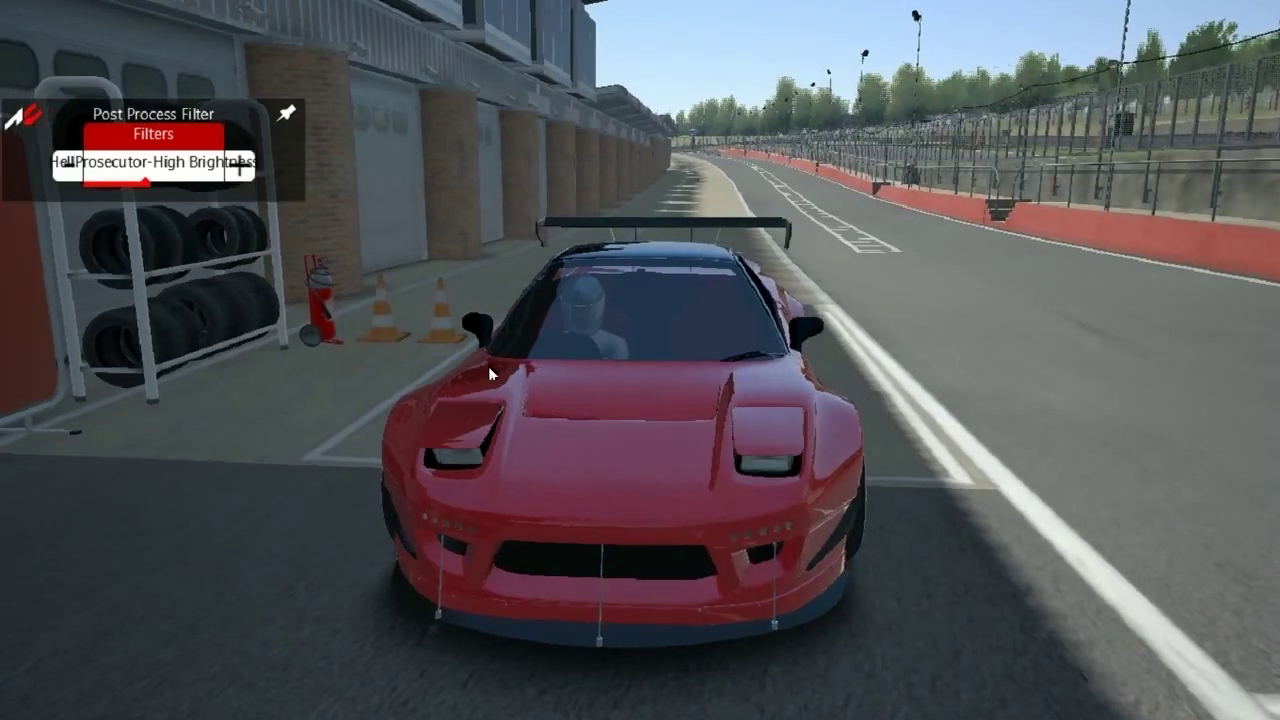
pyautogui.press('l')
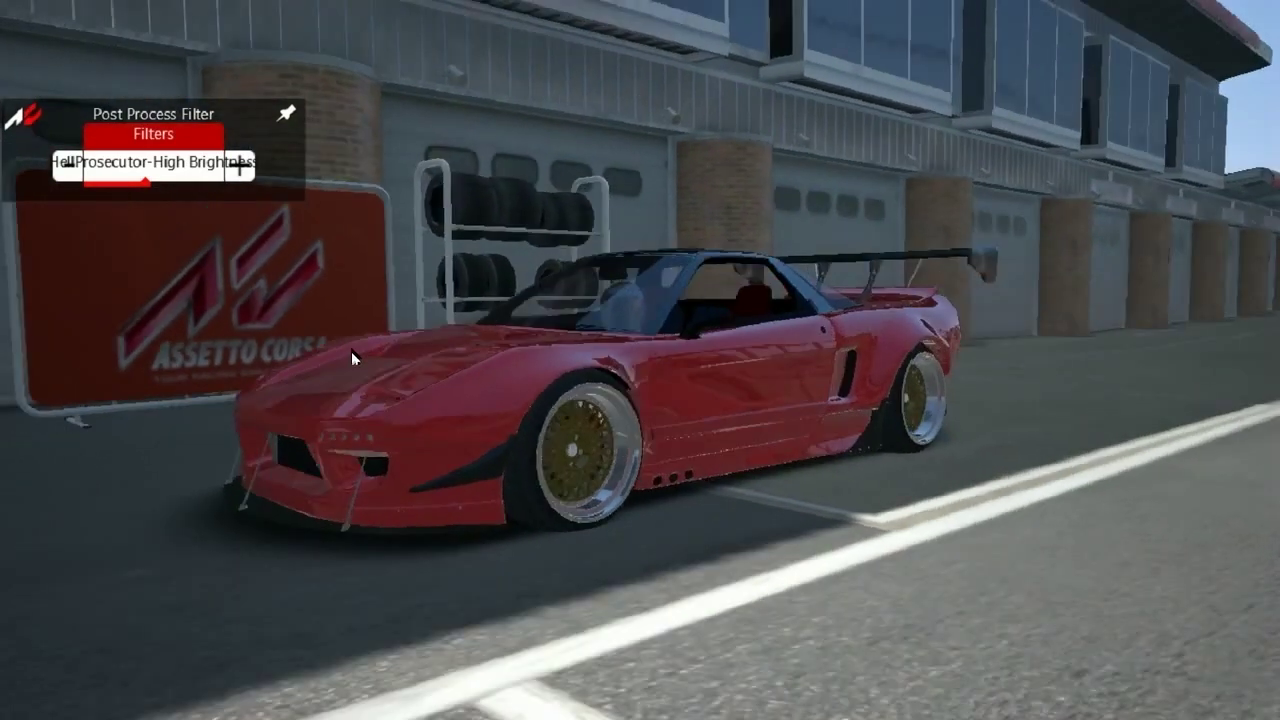
pyautogui.press('l')
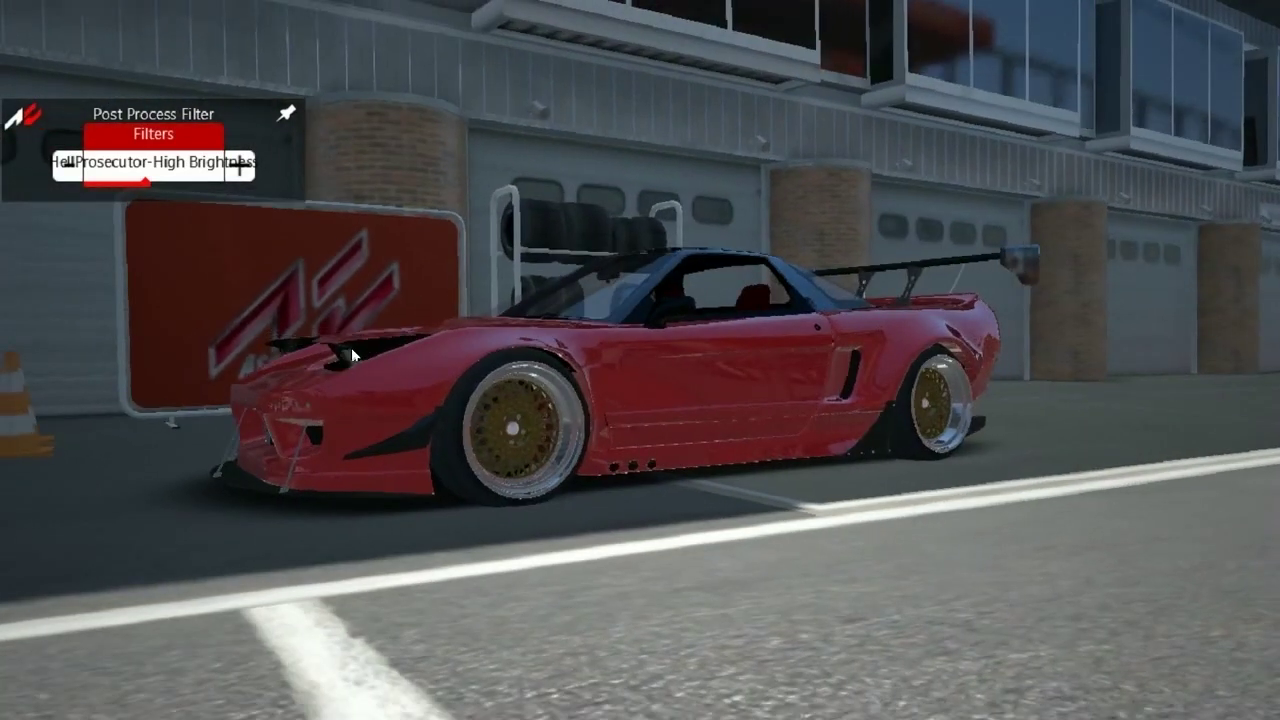